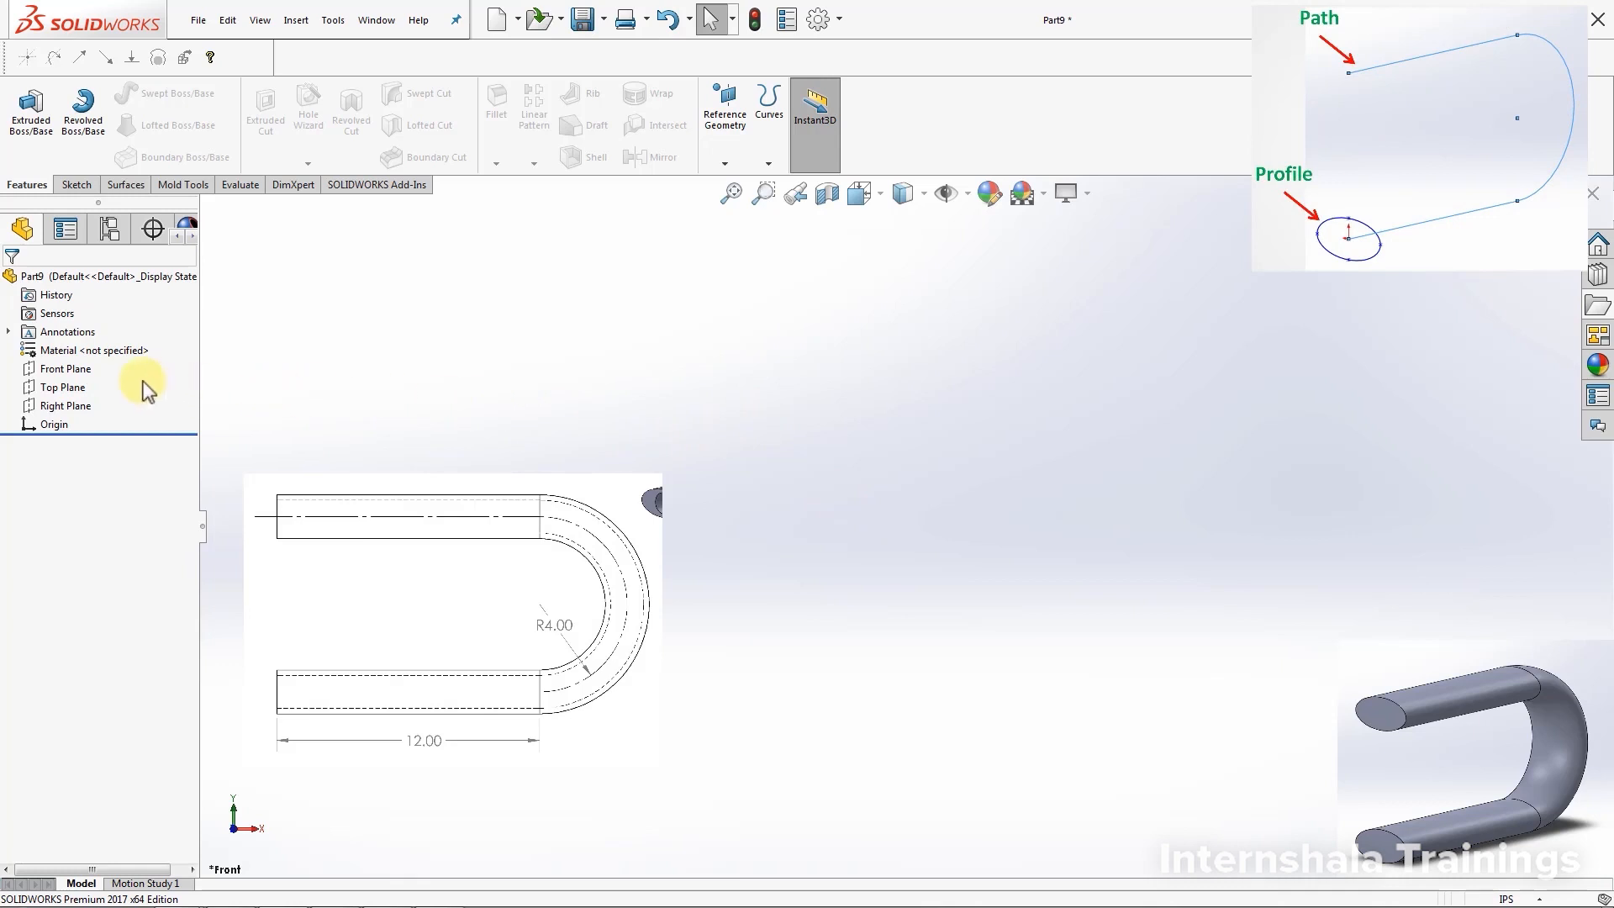
Sketch two parallel horizontal lines about 4.71 in long on the Front Plane, one starting at the origin and the other directly above it
{"action": "left_click", "coordinate": [65, 369]}
{"action": "left_click", "coordinate": [112, 337]}
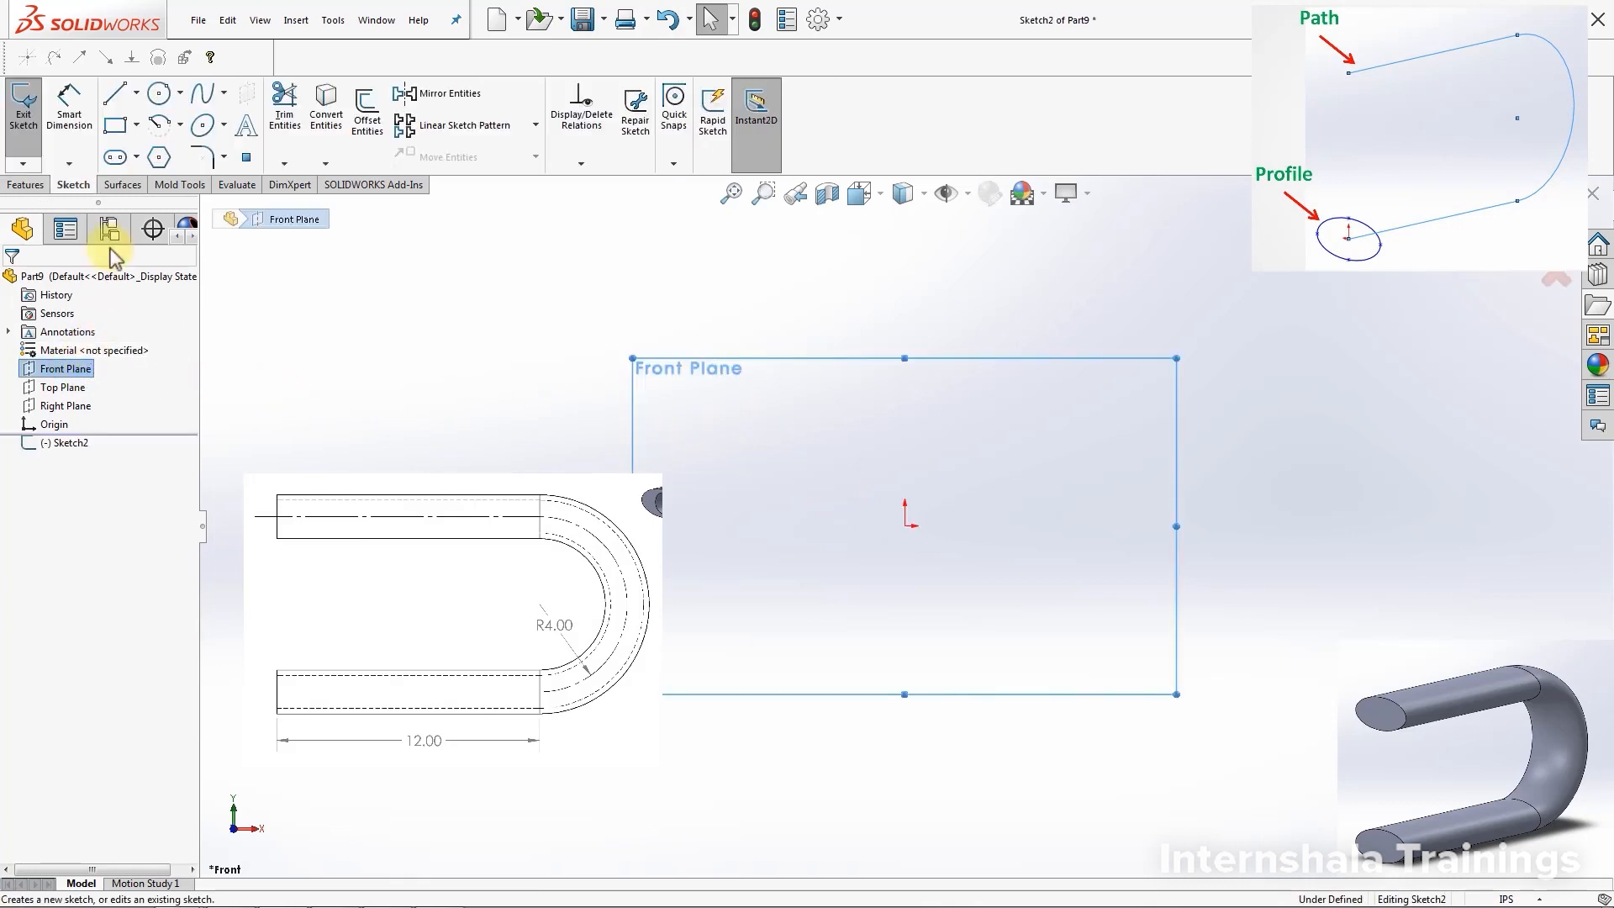
{"action": "left_click", "coordinate": [115, 93]}
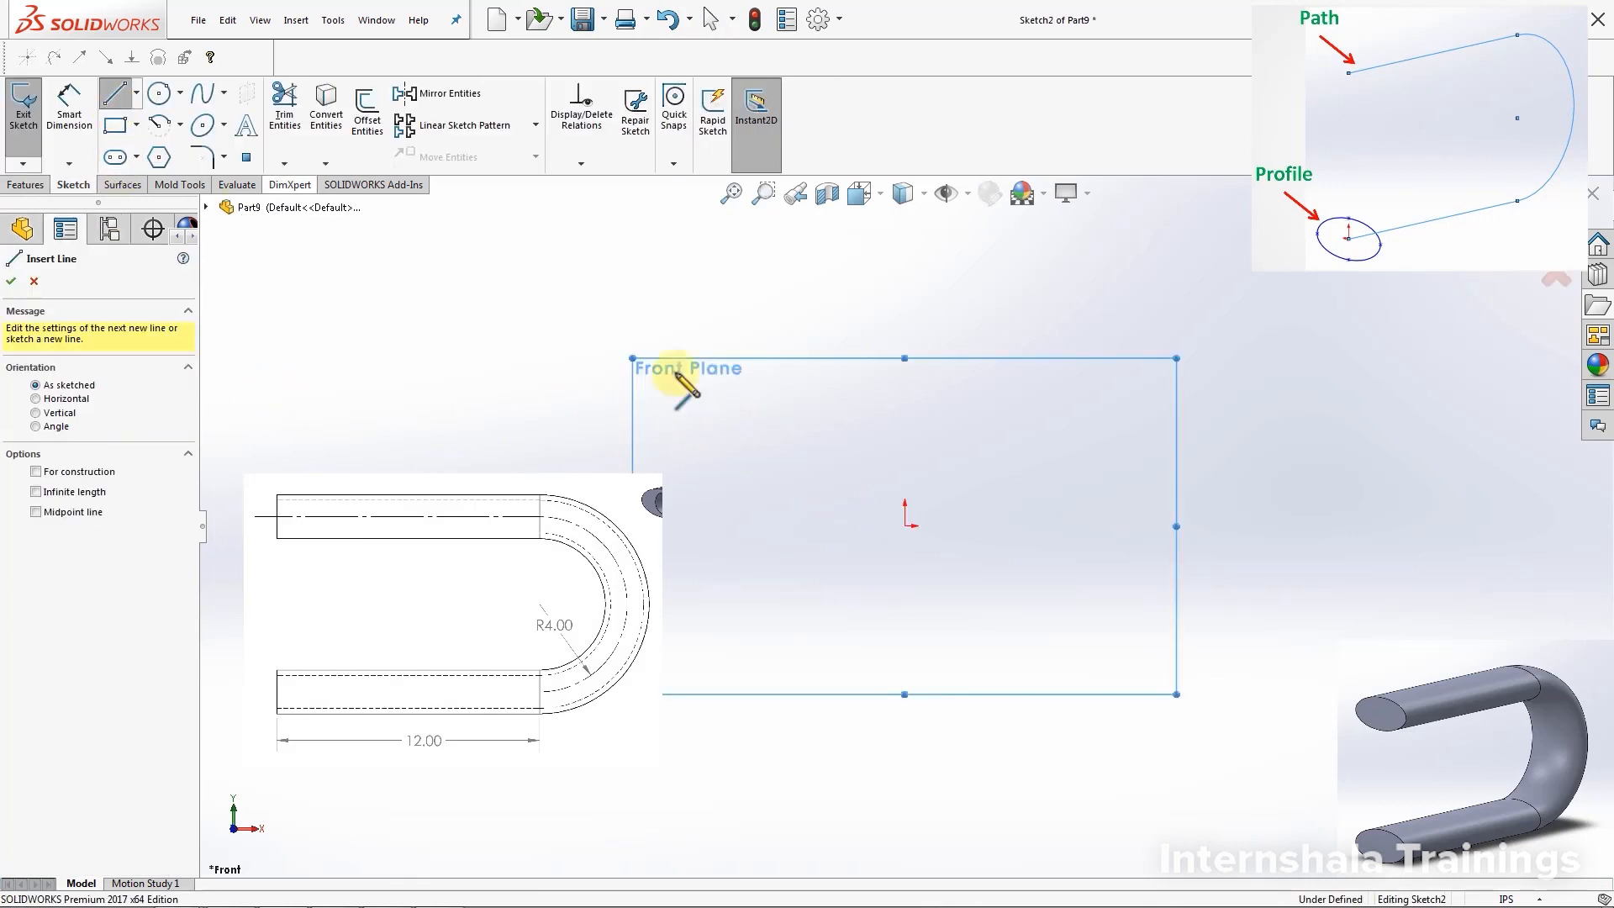
{"action": "left_click", "coordinate": [905, 526]}
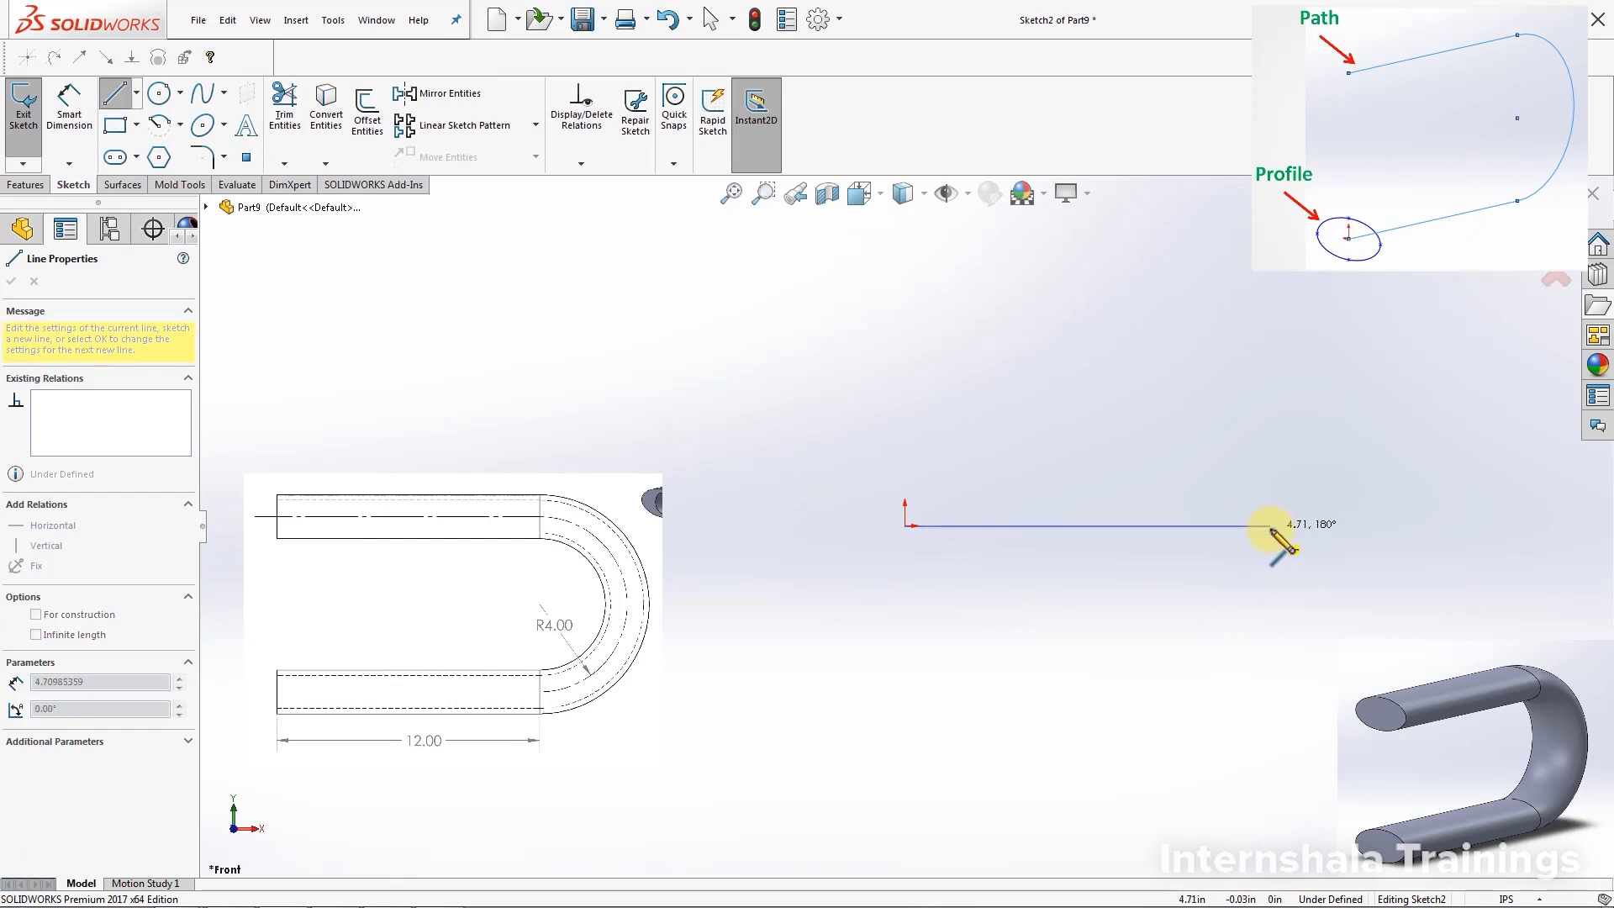
{"action": "double_click", "coordinate": [1272, 526]}
{"action": "left_click", "coordinate": [905, 291]}
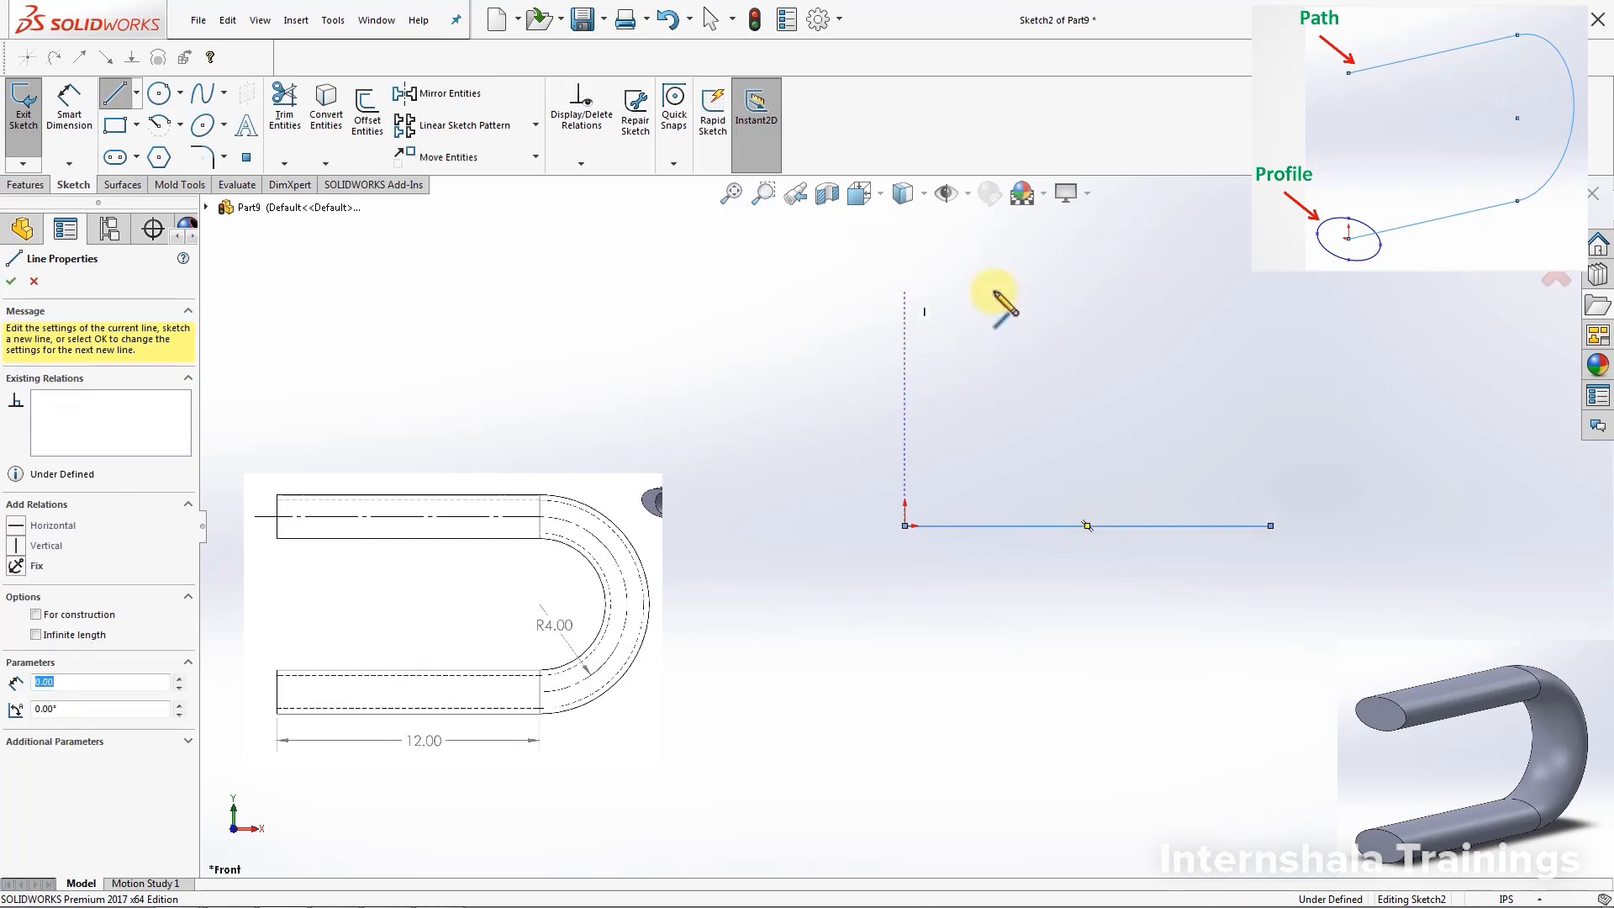
{"action": "double_click", "coordinate": [1271, 290]}
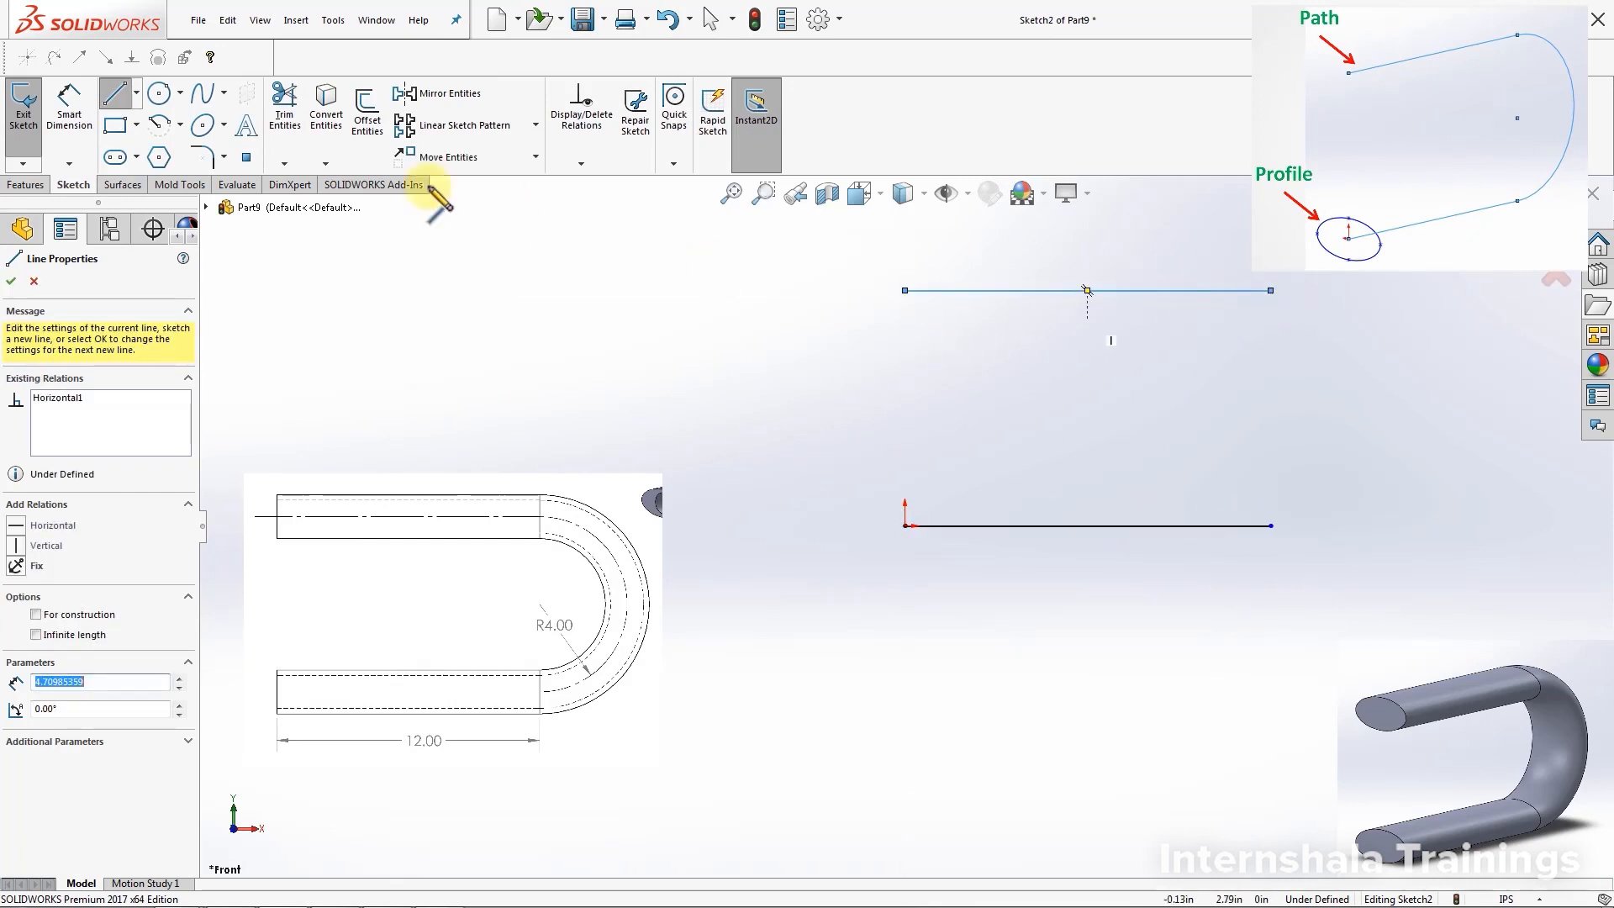
Sketch a centerpoint arc with a radius of about 0.99 in, bulging outward between the far ends of the two lines
{"action": "left_click", "coordinate": [136, 124]}
{"action": "left_click", "coordinate": [170, 151]}
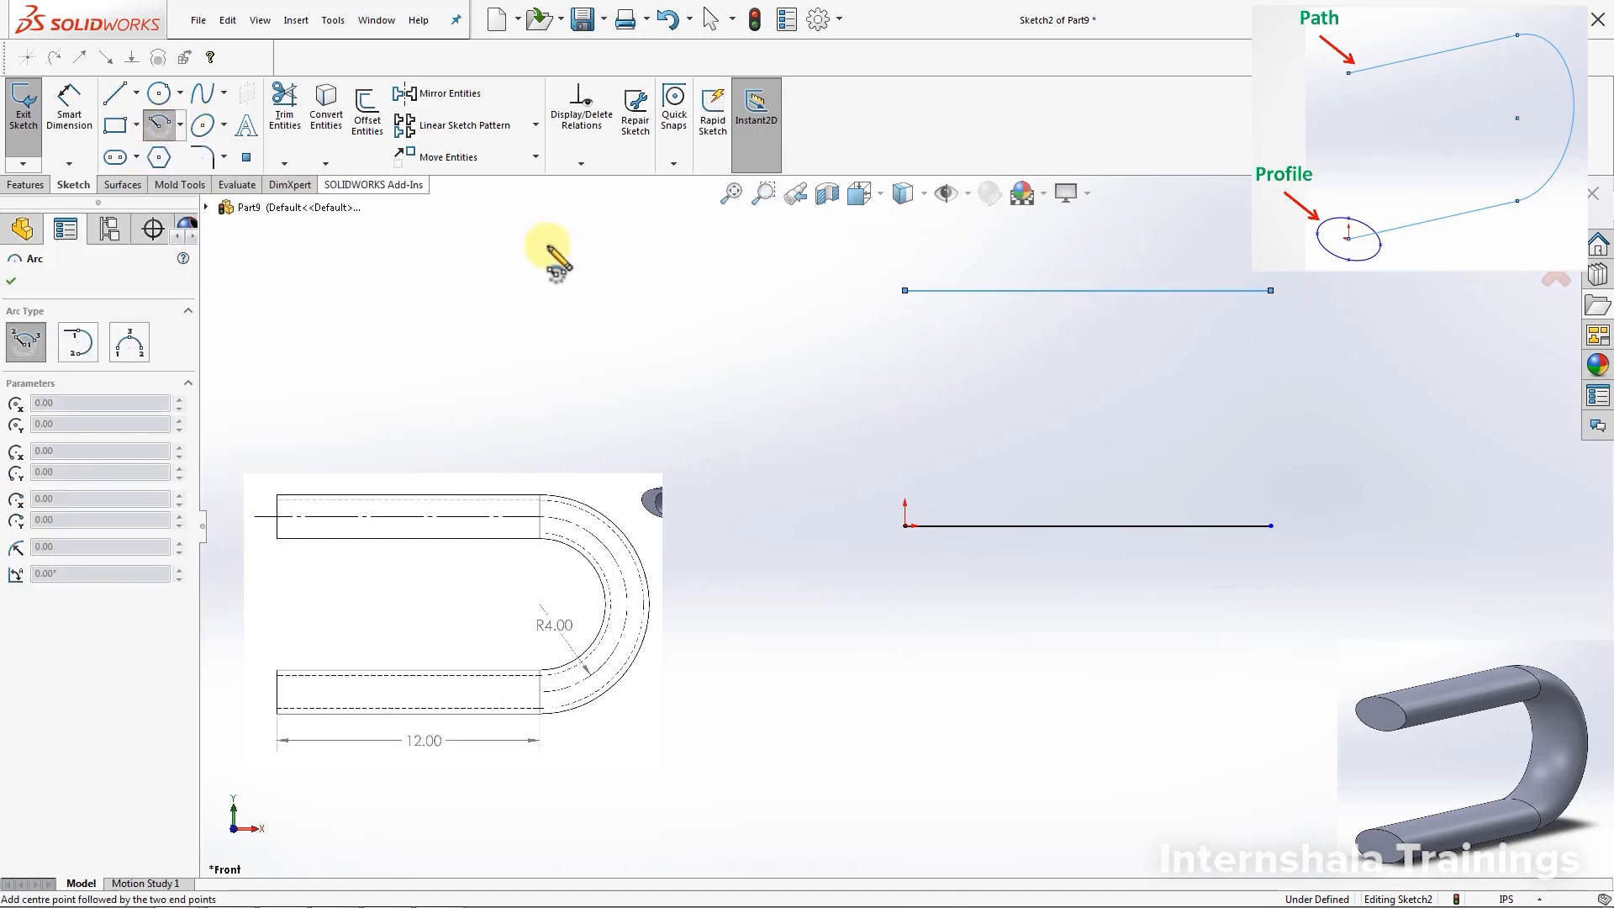
{"action": "left_click", "coordinate": [1270, 394]}
{"action": "left_click", "coordinate": [1285, 320]}
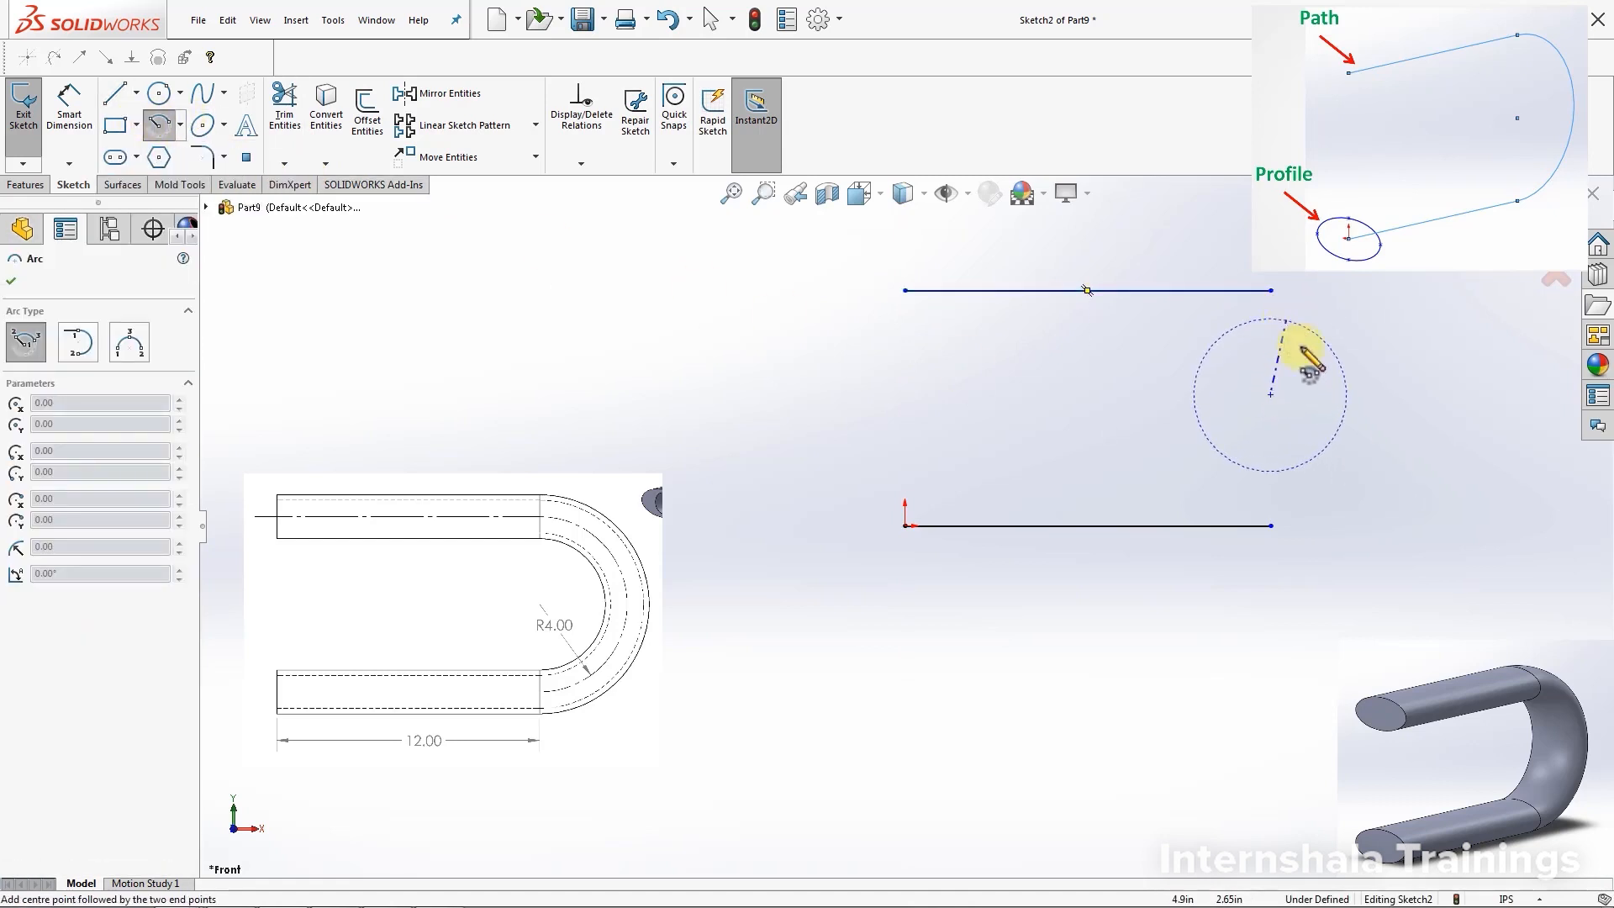
{"action": "left_click", "coordinate": [1299, 574]}
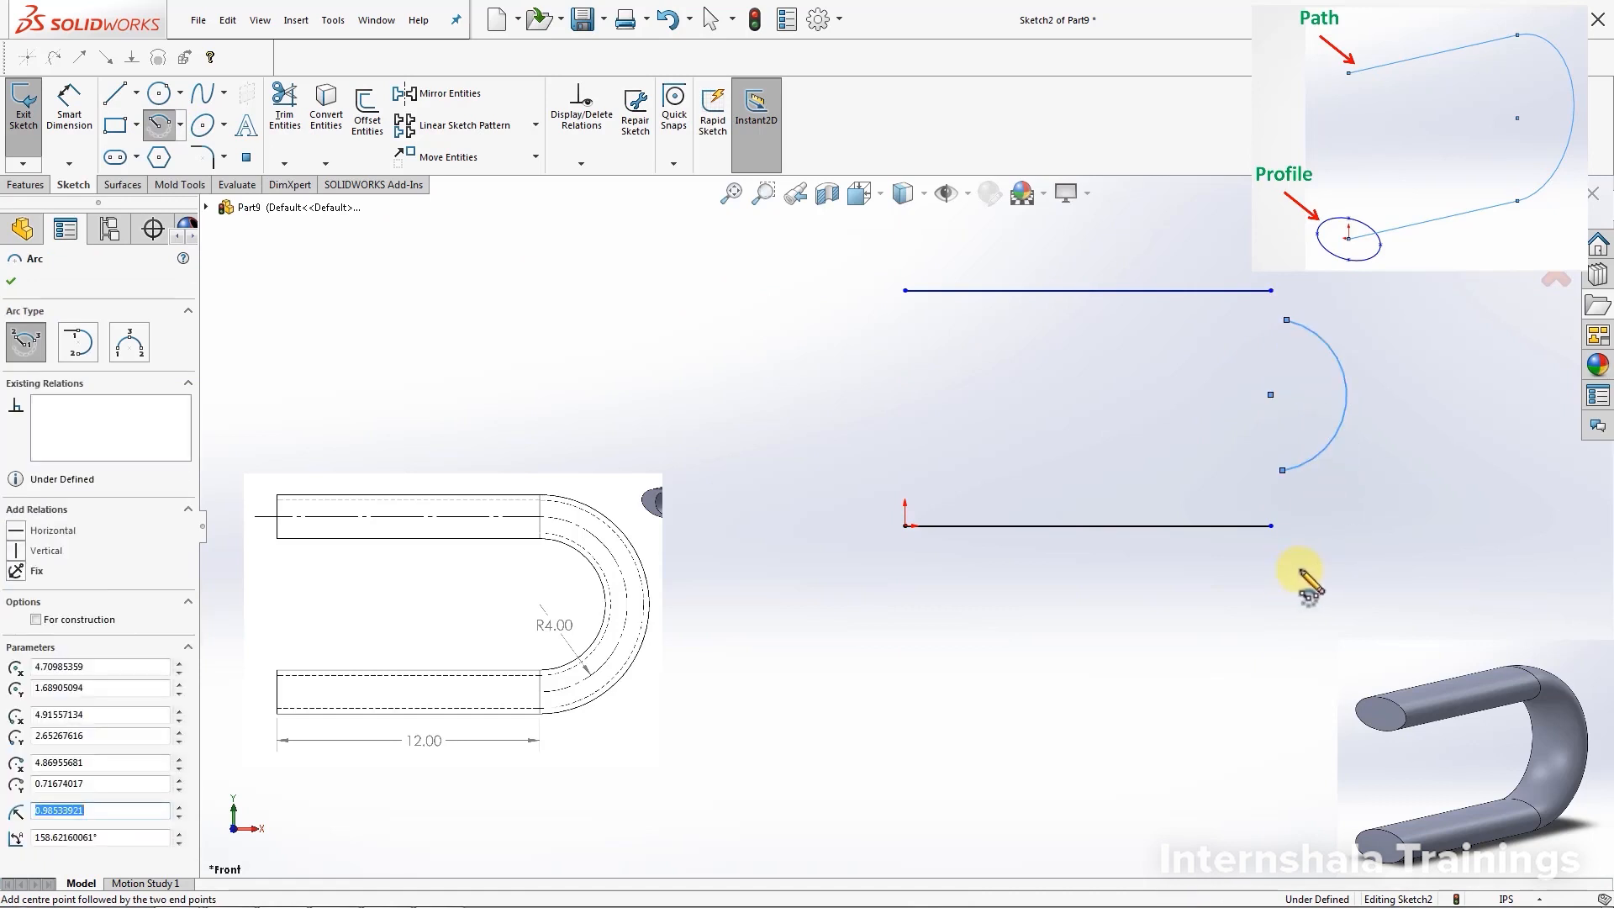
{"action": "key", "text": "Escape"}
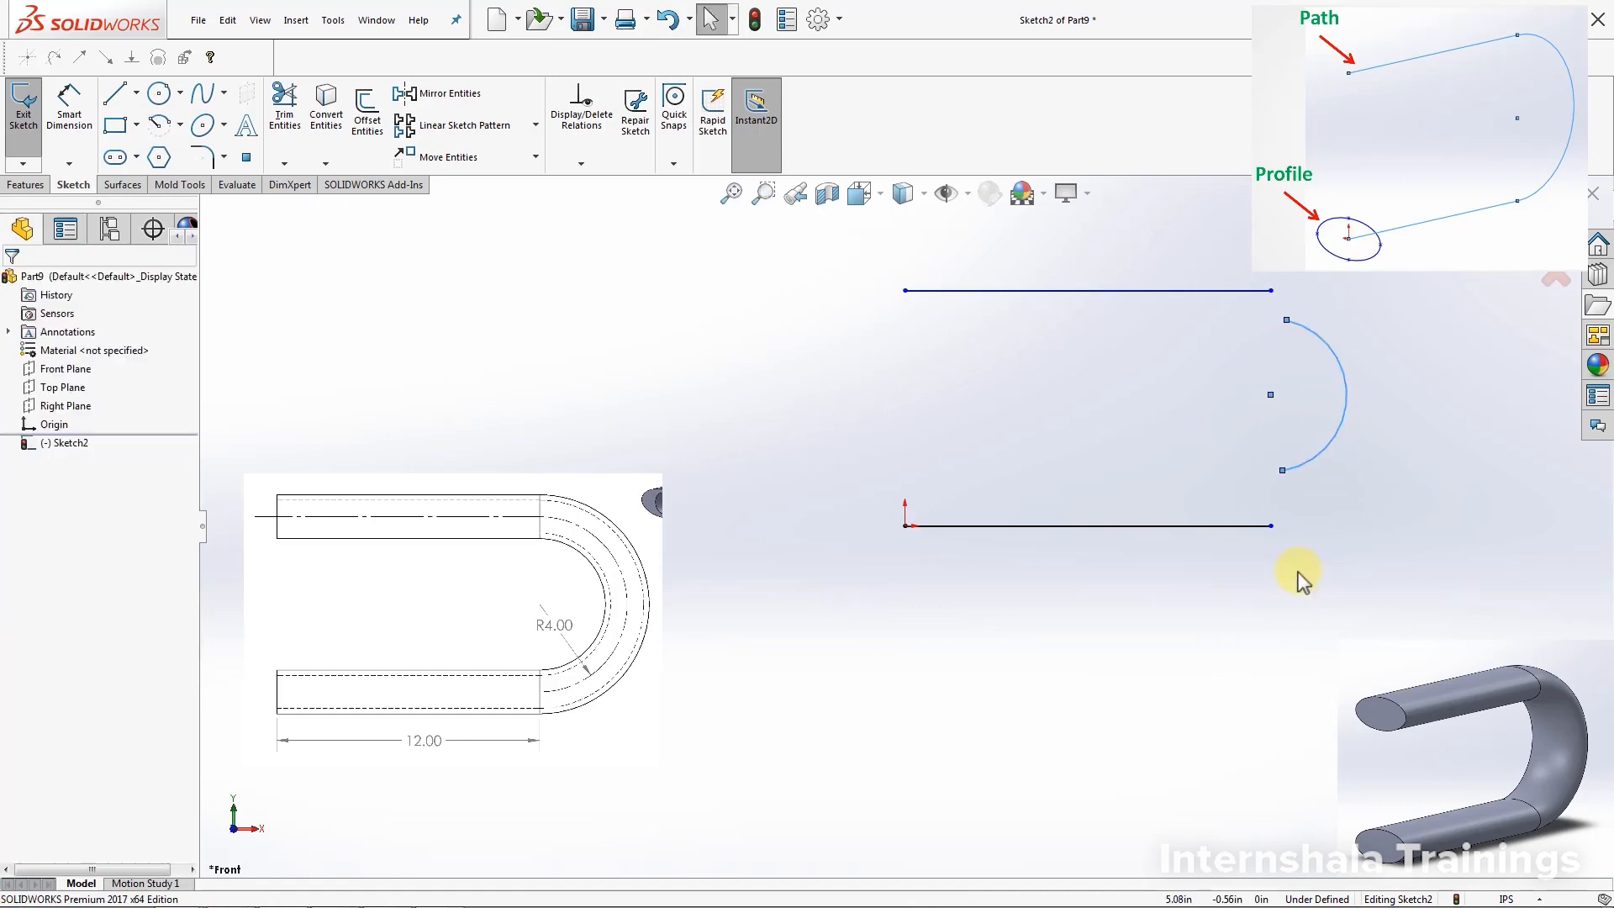
Make the arc tangent to the upper line and to the lower line
{"action": "left_click", "coordinate": [1286, 320]}
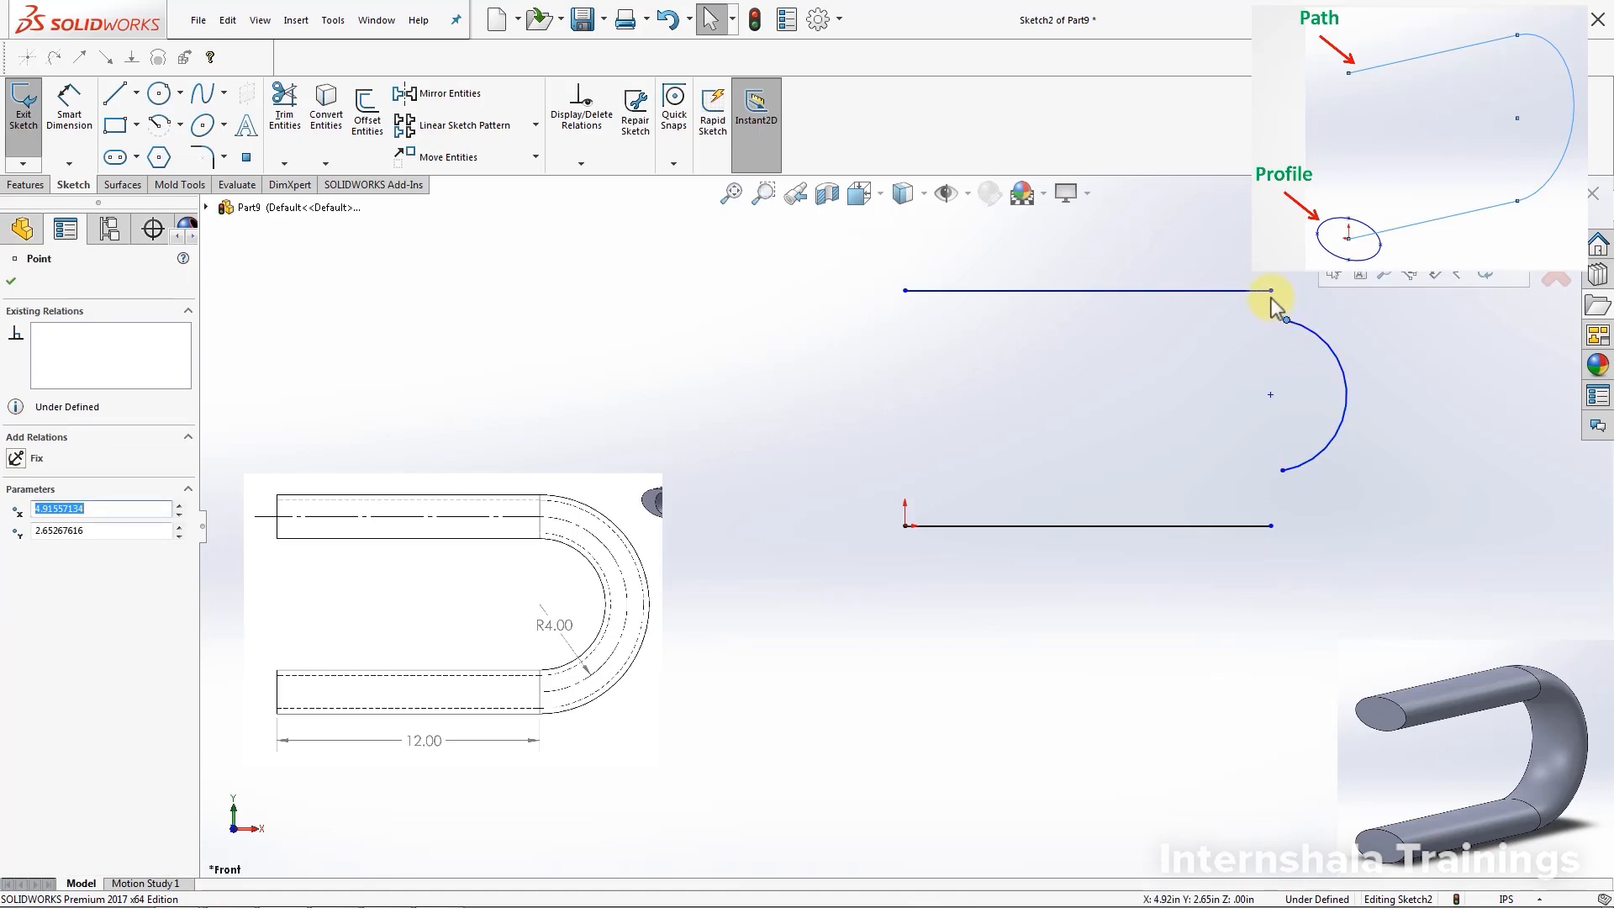
{"action": "left_click", "coordinate": [1325, 338]}
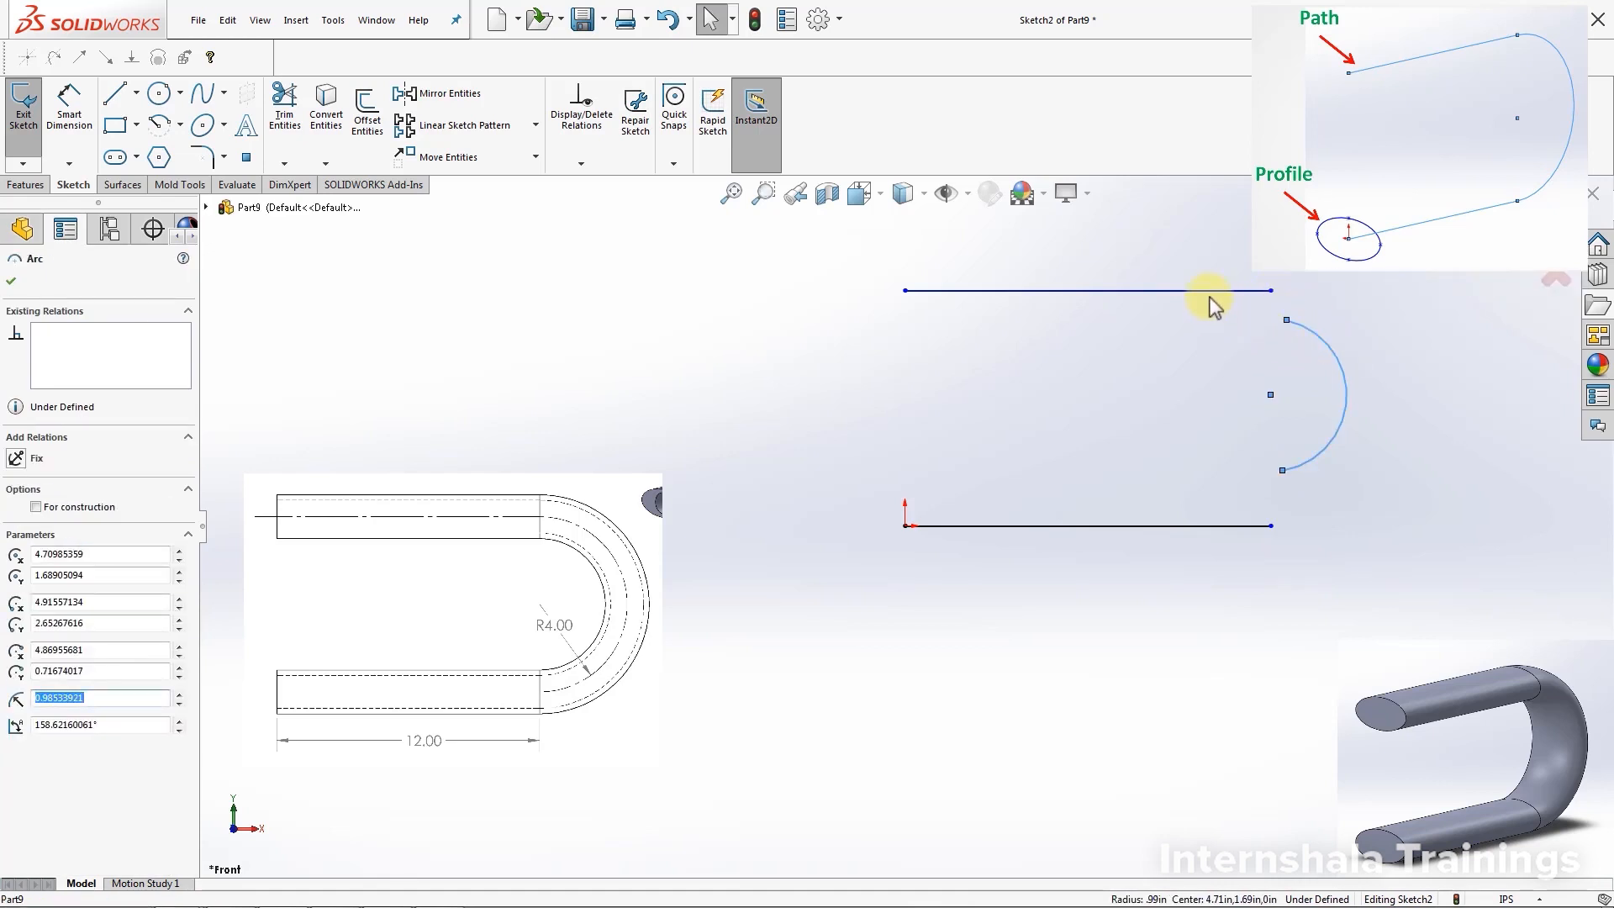
{"action": "left_click", "coordinate": [1217, 292], "text": "ctrl"}
{"action": "left_click", "coordinate": [15, 554]}
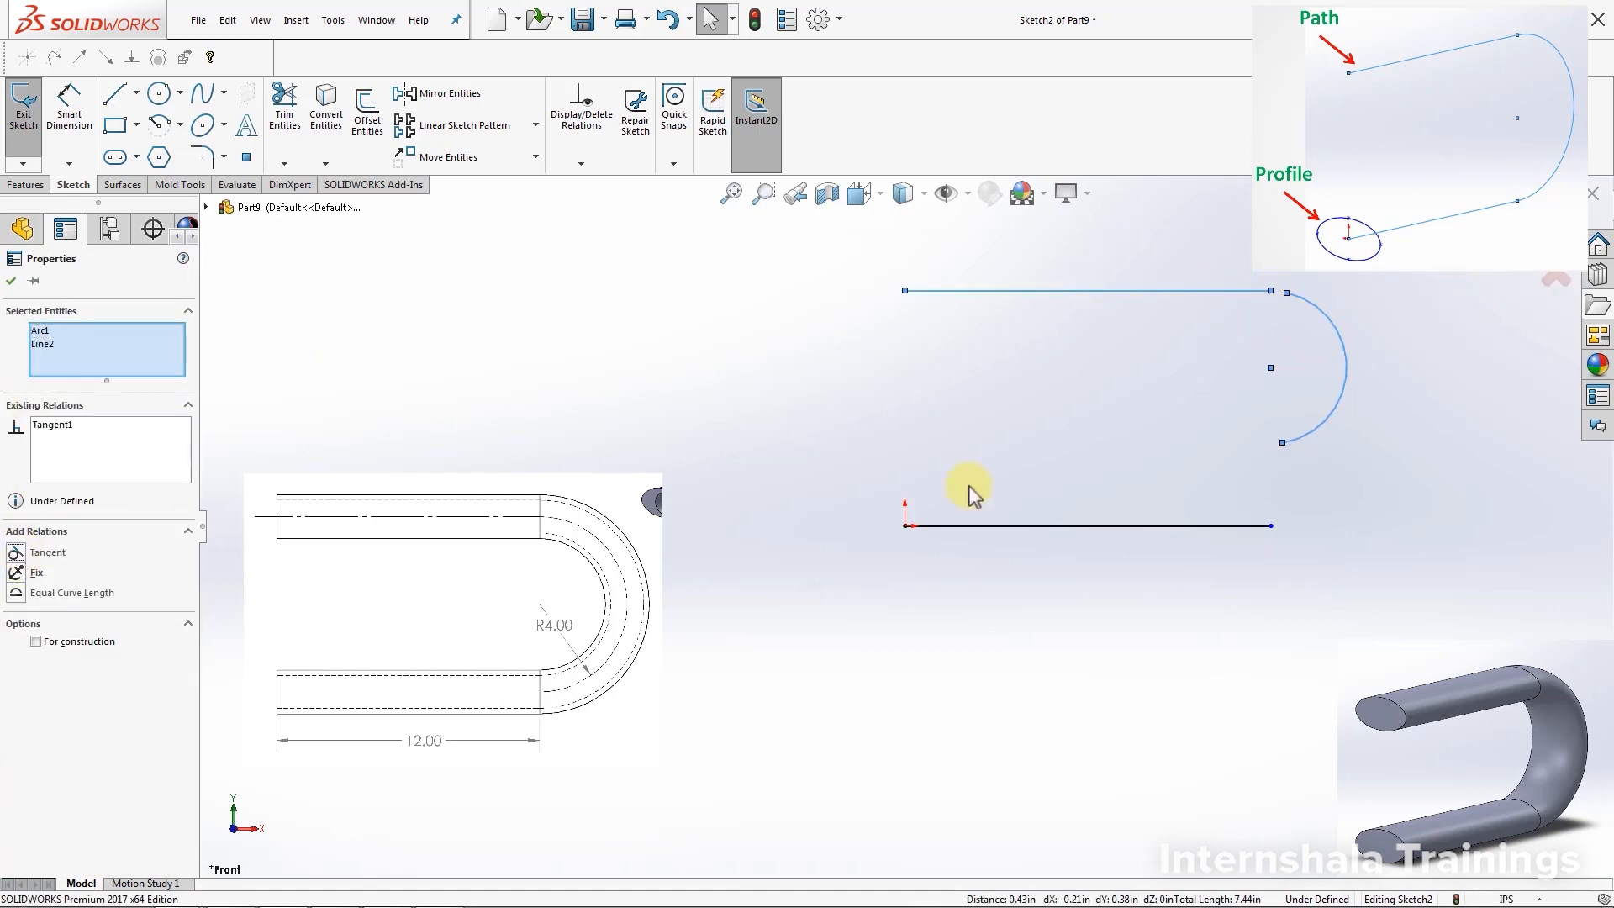
{"action": "left_click", "coordinate": [1398, 428]}
{"action": "left_click", "coordinate": [1346, 390]}
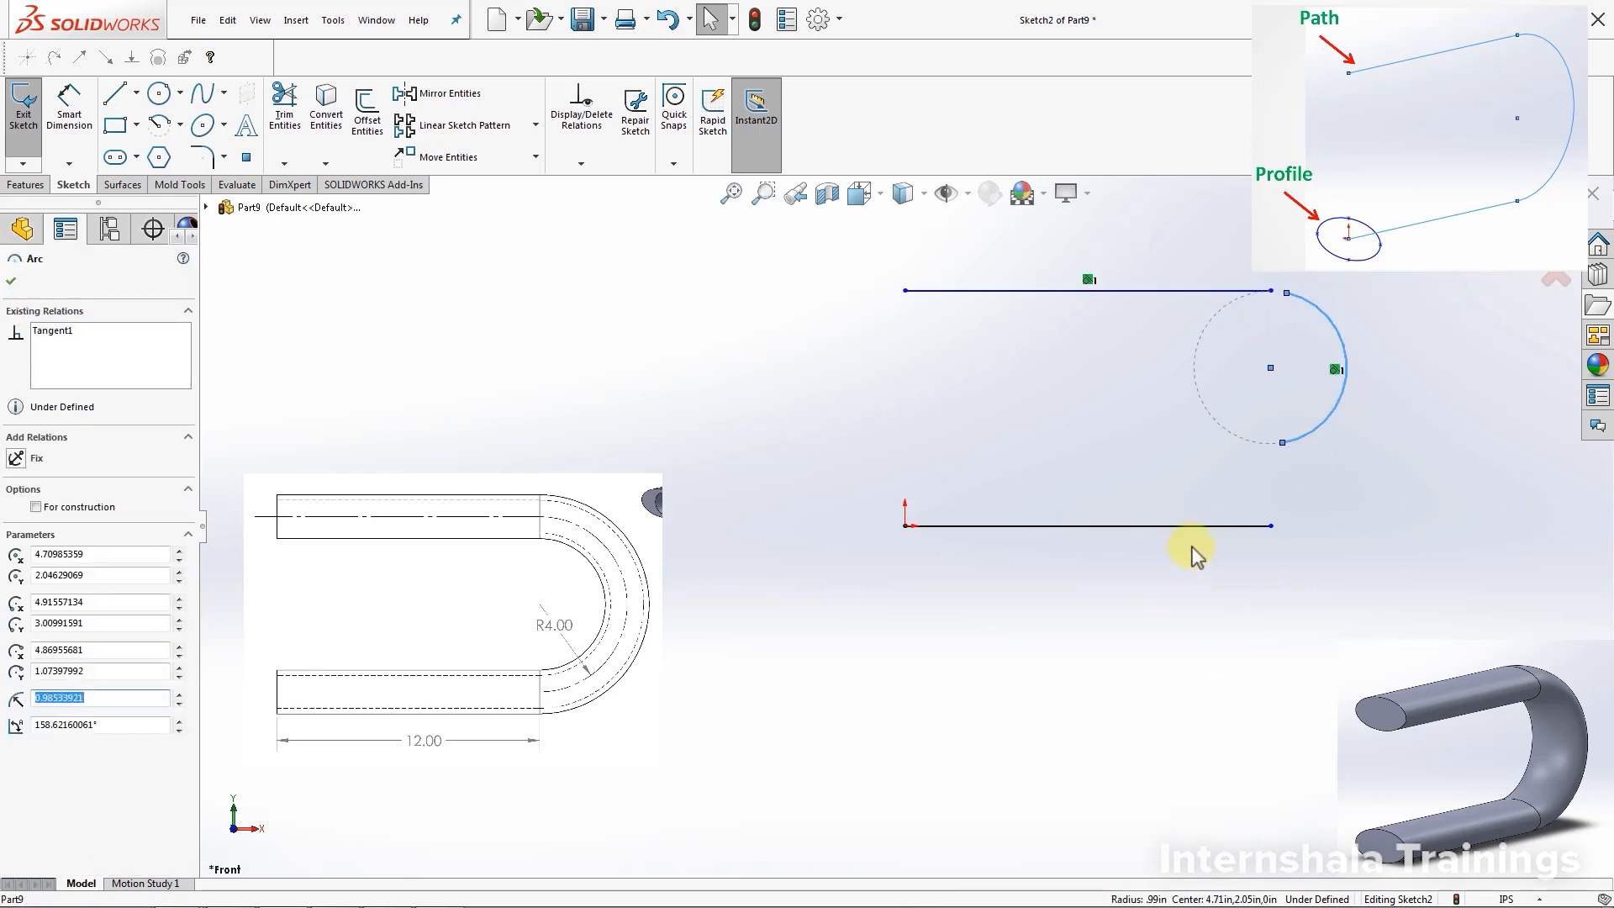
{"action": "left_click", "coordinate": [1195, 526], "text": "ctrl"}
{"action": "left_click", "coordinate": [23, 554]}
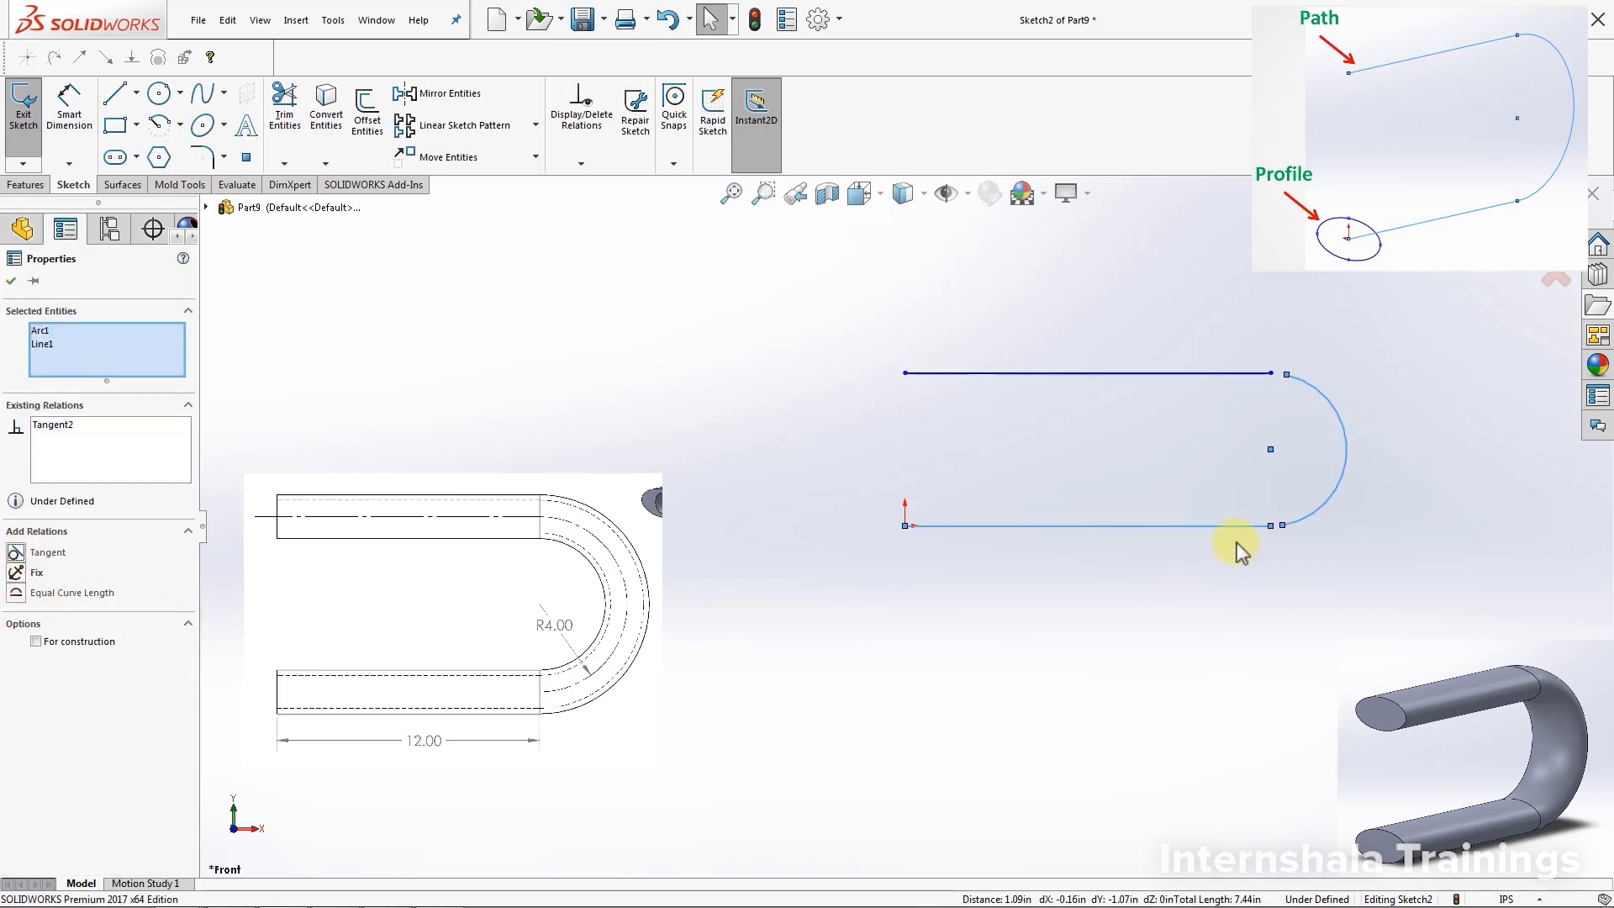
{"action": "left_click", "coordinate": [1518, 553]}
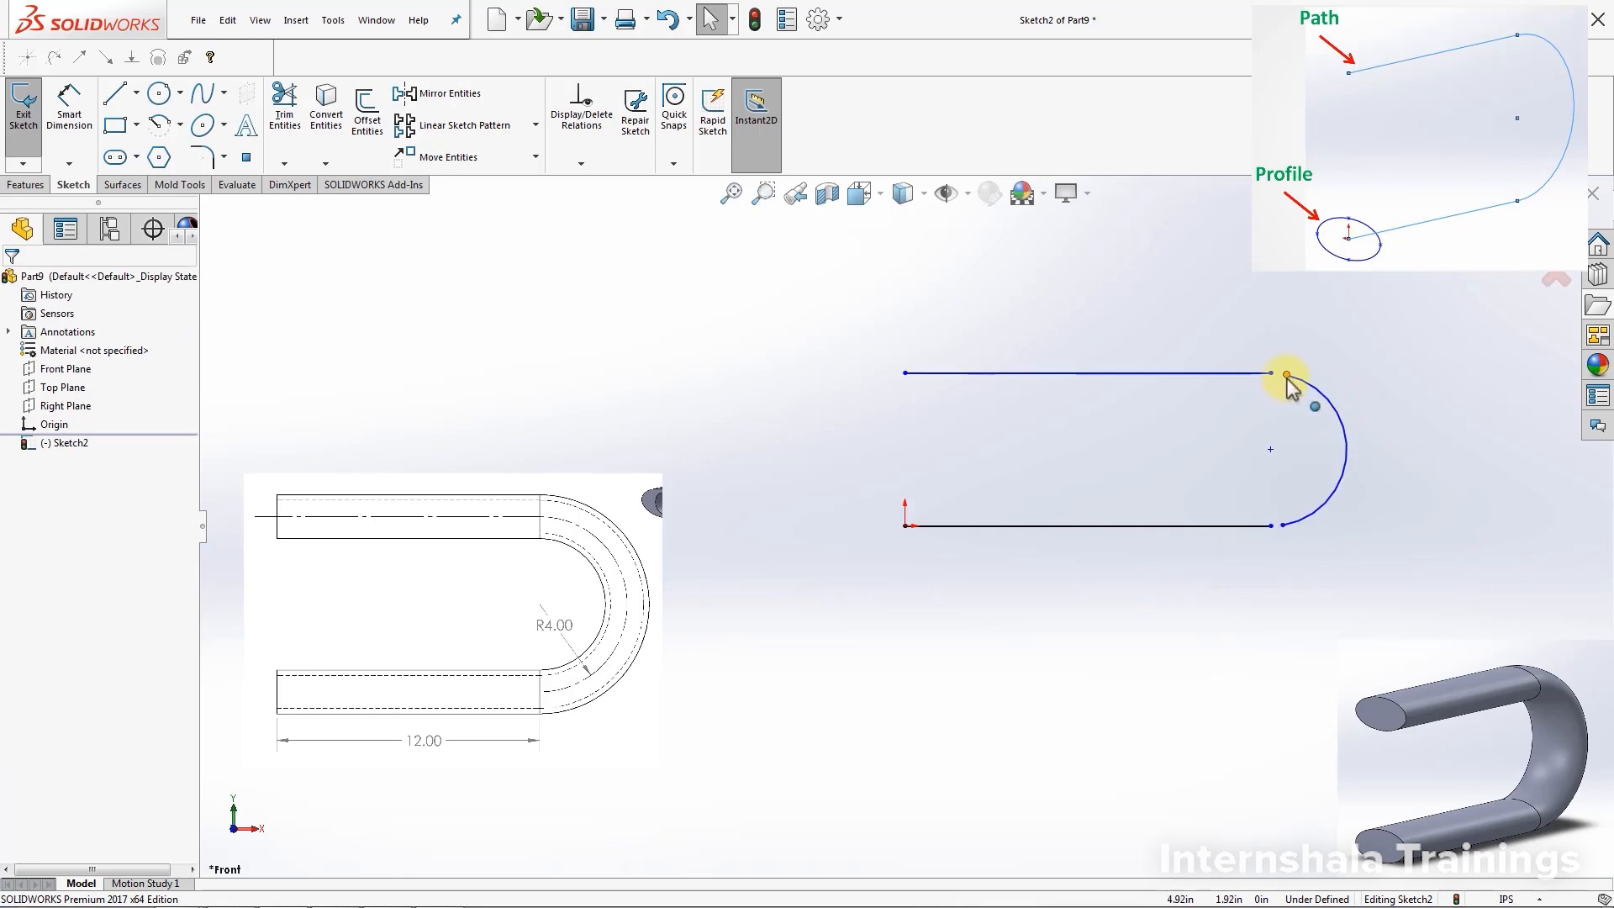
Merge both arc endpoints with the adjacent endpoints of the lower and upper lines
{"action": "left_click", "coordinate": [1281, 525]}
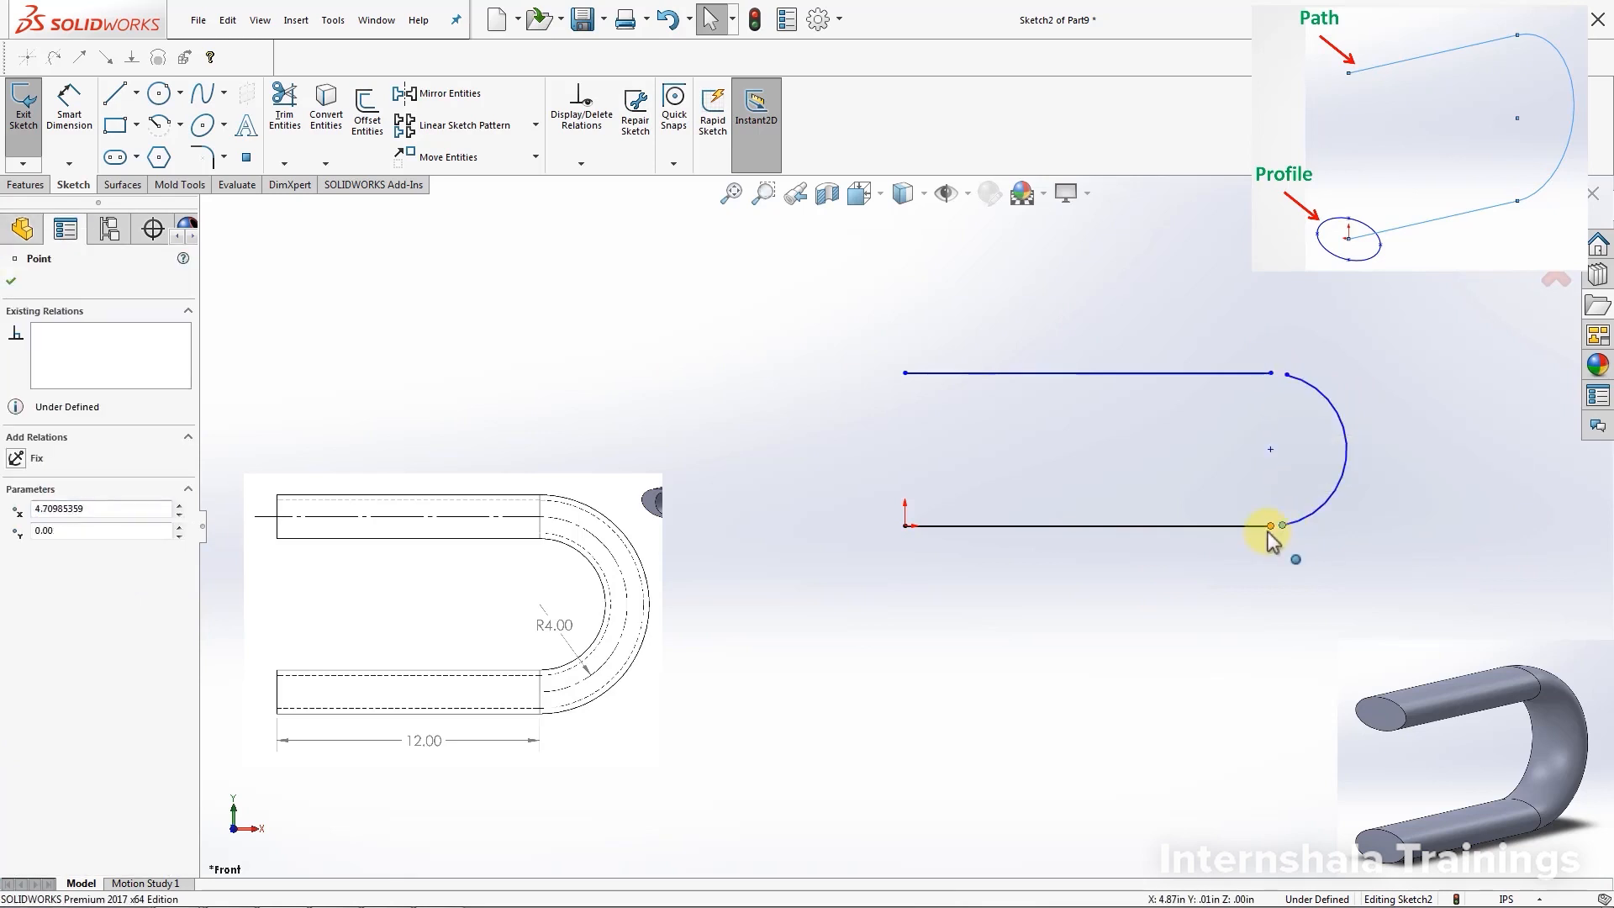
{"action": "left_click", "coordinate": [1270, 526], "text": "ctrl"}
{"action": "left_click", "coordinate": [21, 612]}
{"action": "left_click", "coordinate": [1386, 425]}
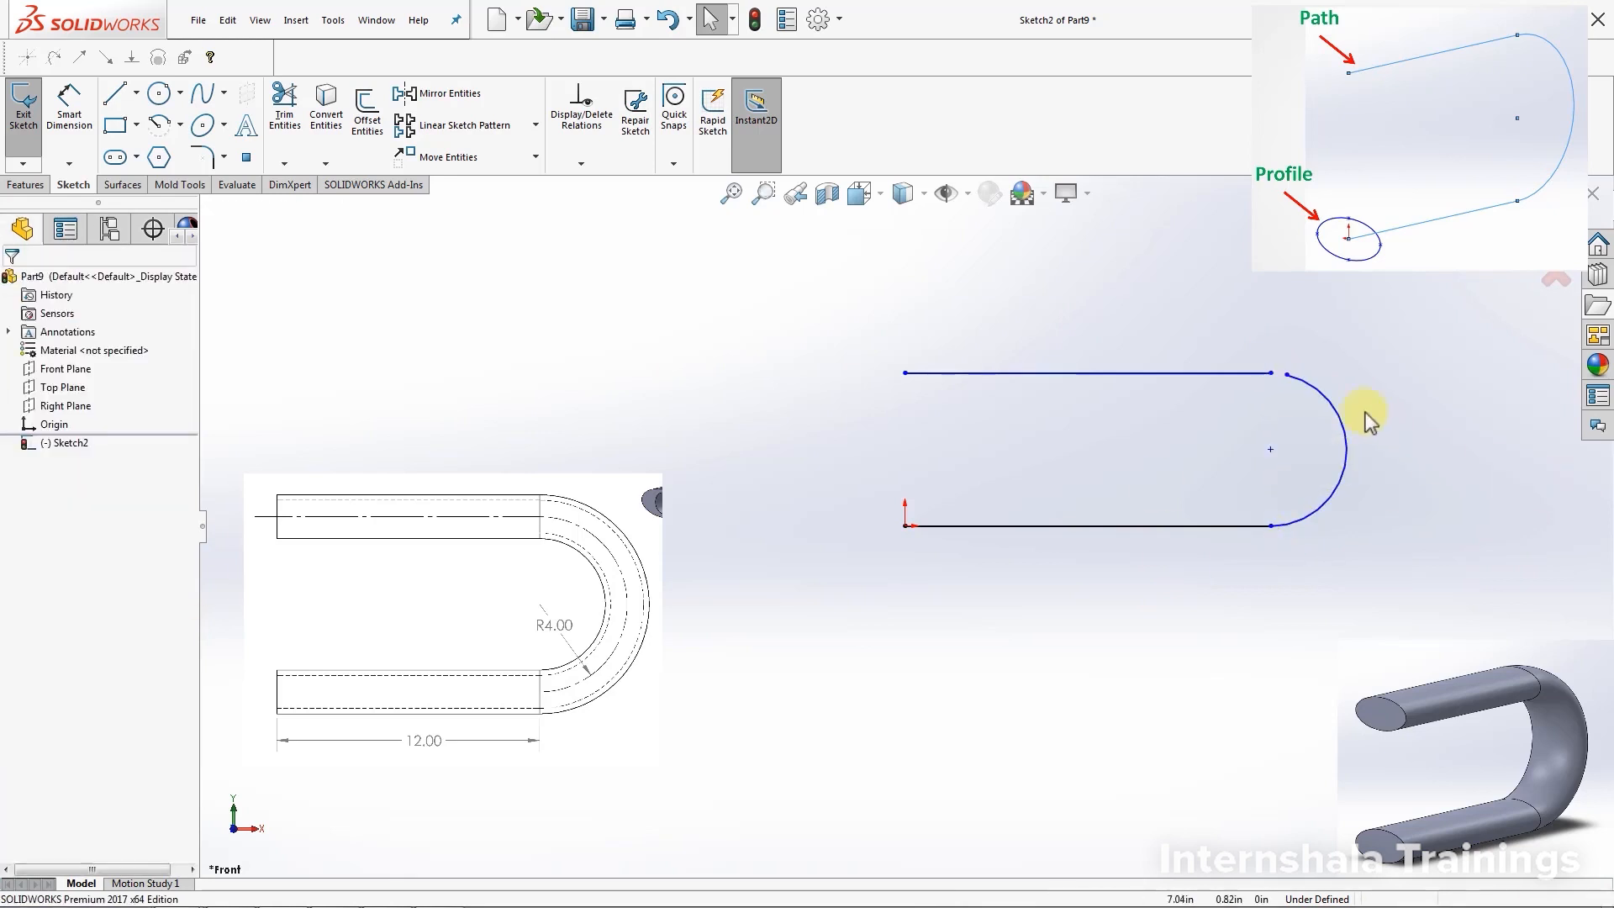
{"action": "left_click", "coordinate": [1286, 374]}
{"action": "left_click", "coordinate": [1270, 372], "text": "ctrl"}
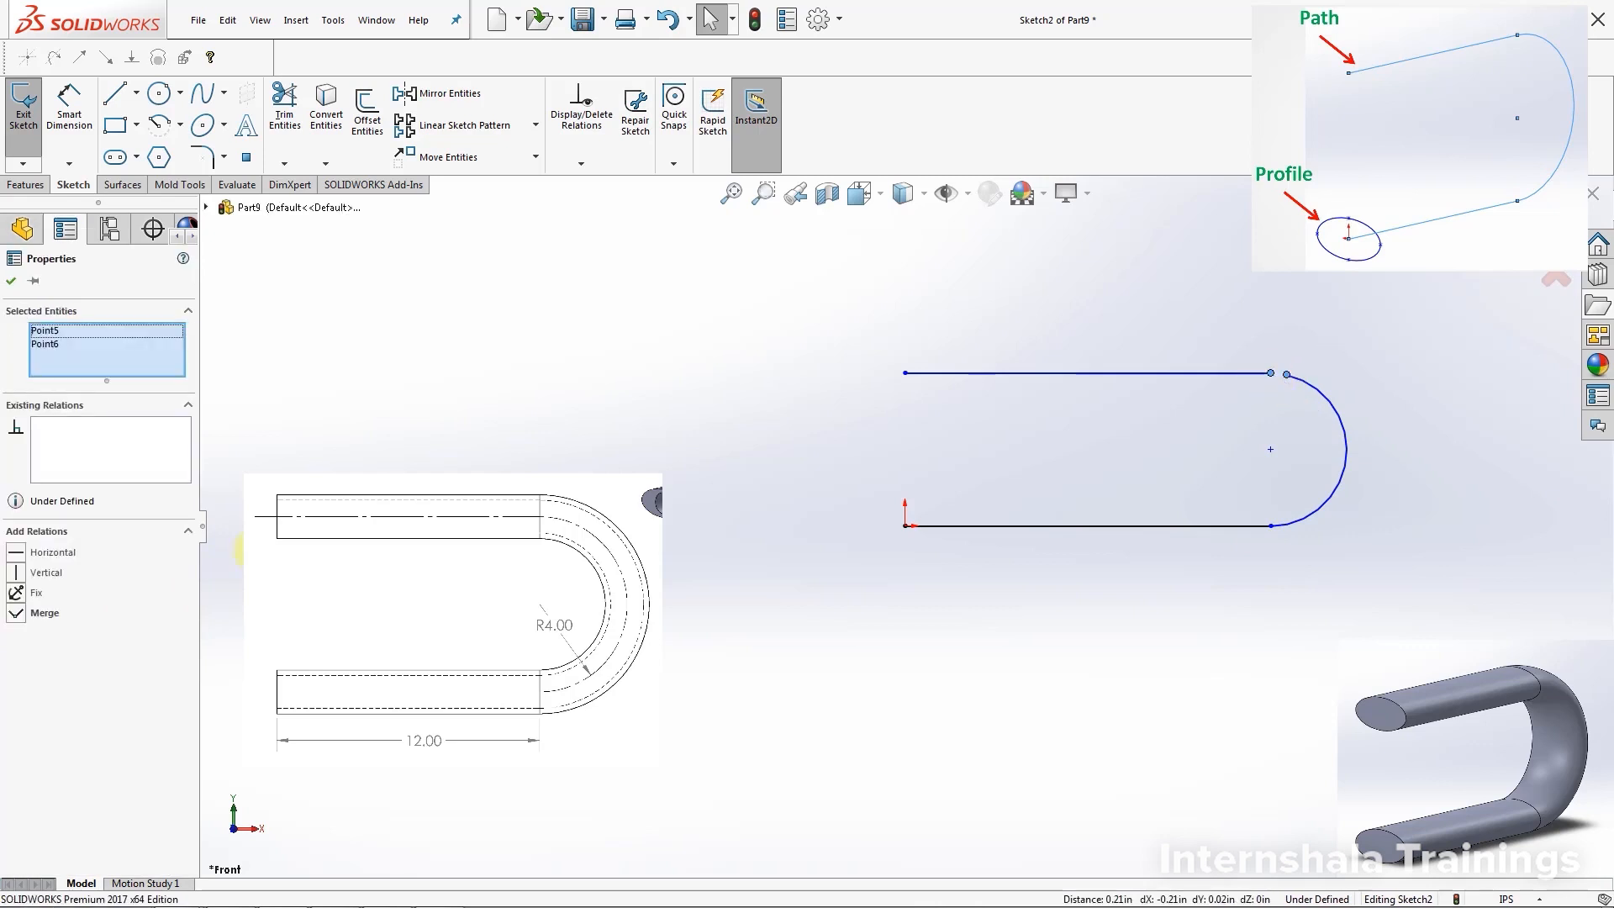
{"action": "left_click", "coordinate": [18, 614]}
{"action": "left_click", "coordinate": [1348, 588]}
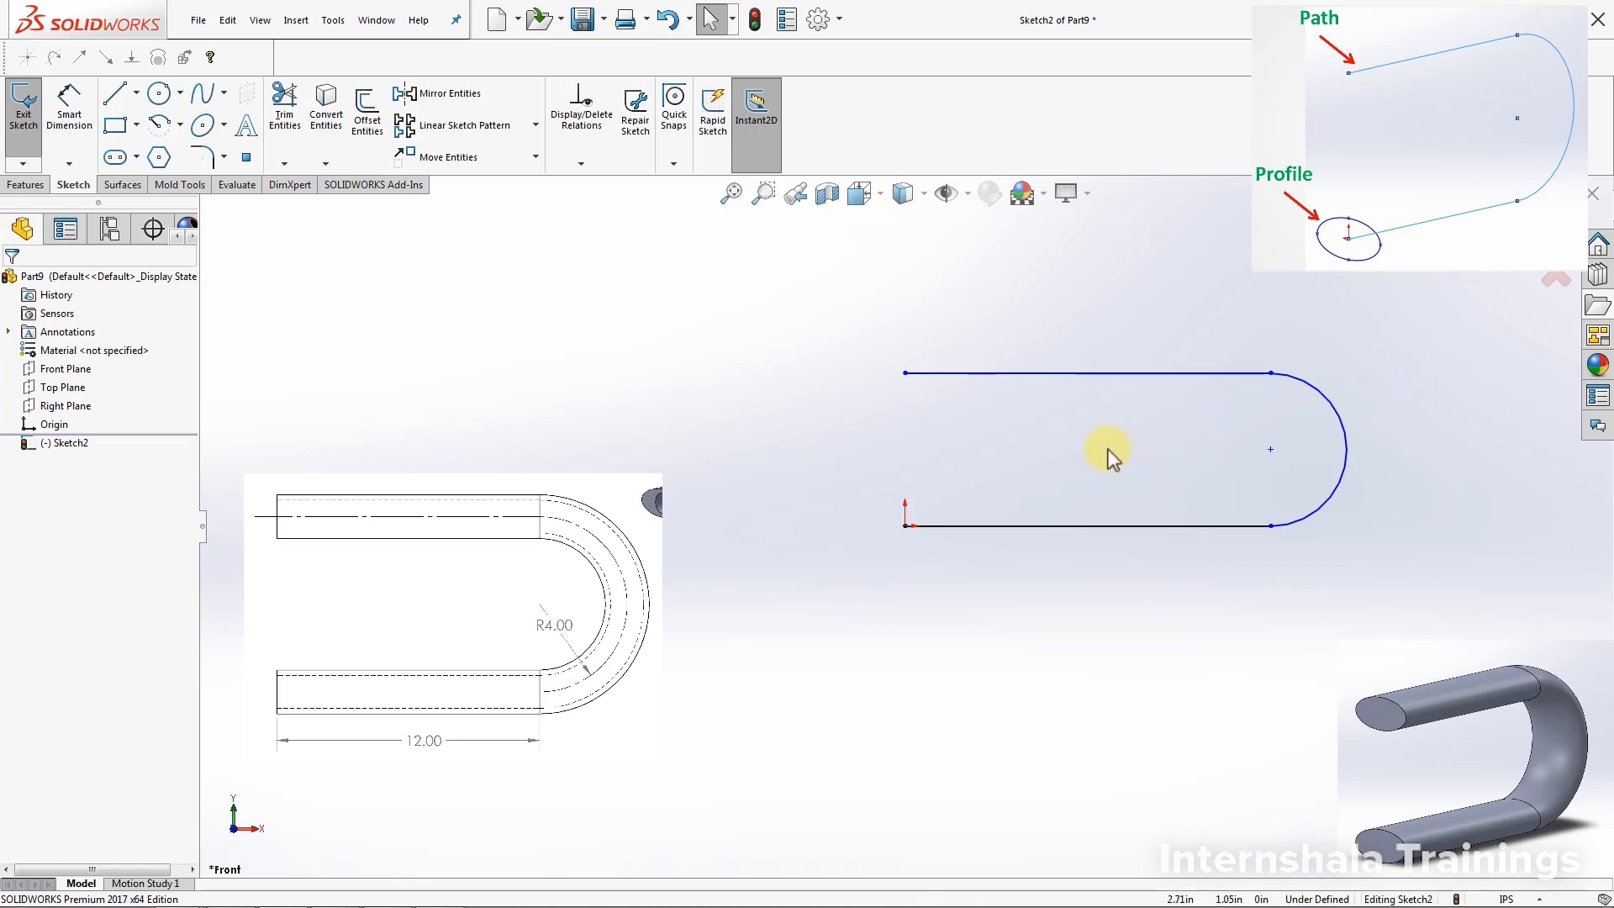
Dimension the lower line's length as 12 in
{"action": "left_click", "coordinate": [67, 126]}
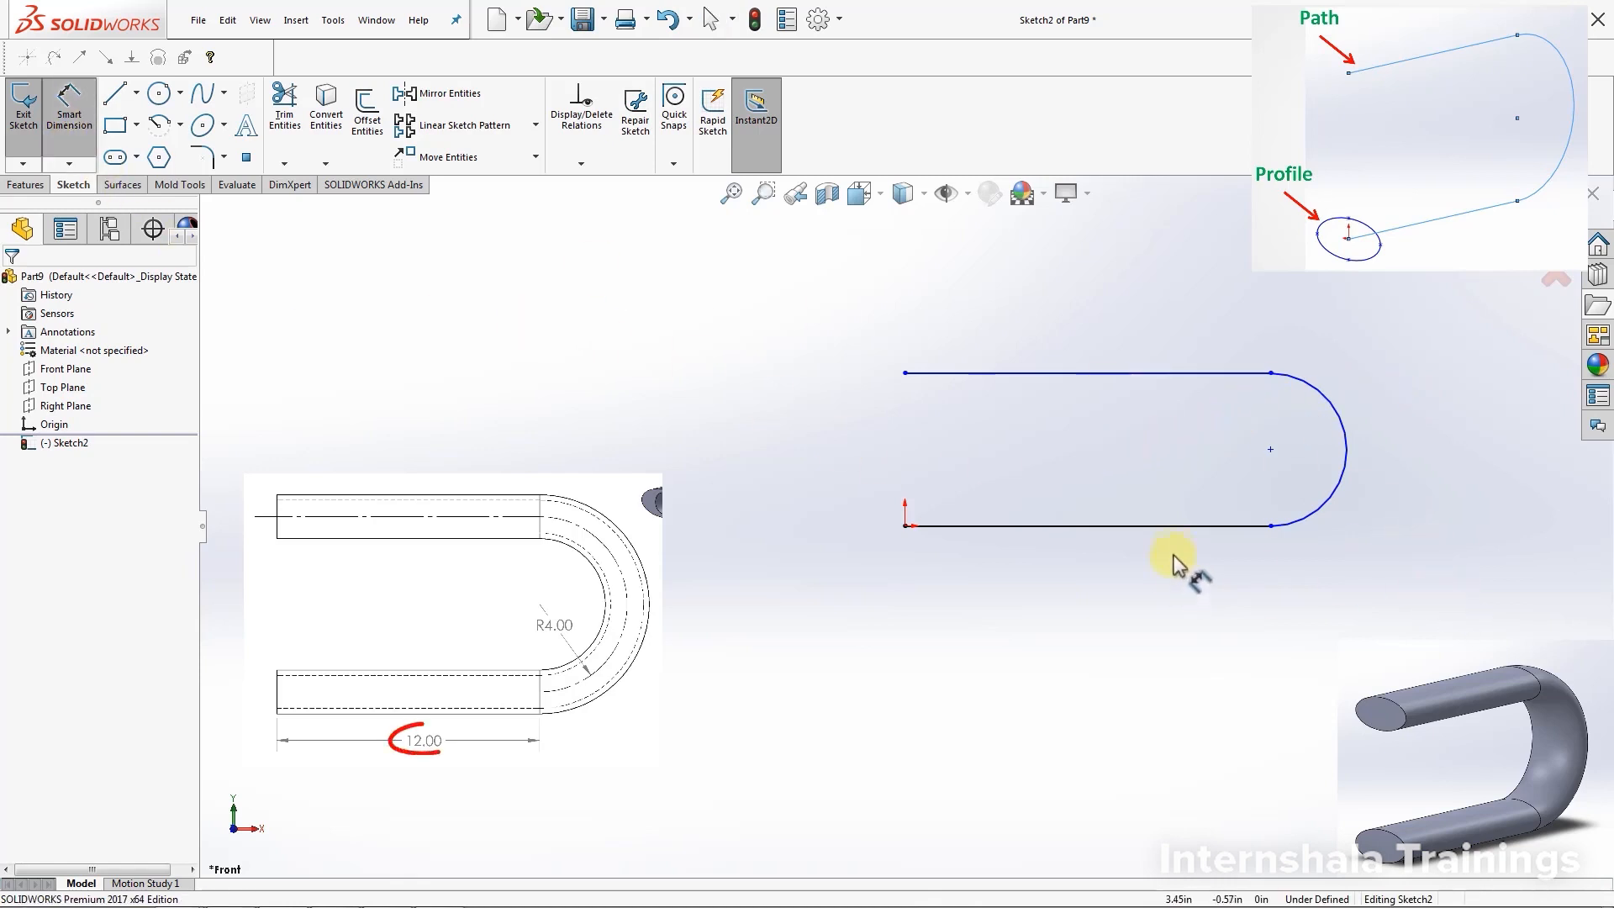
{"action": "left_click", "coordinate": [1179, 527]}
{"action": "left_click", "coordinate": [1158, 654]}
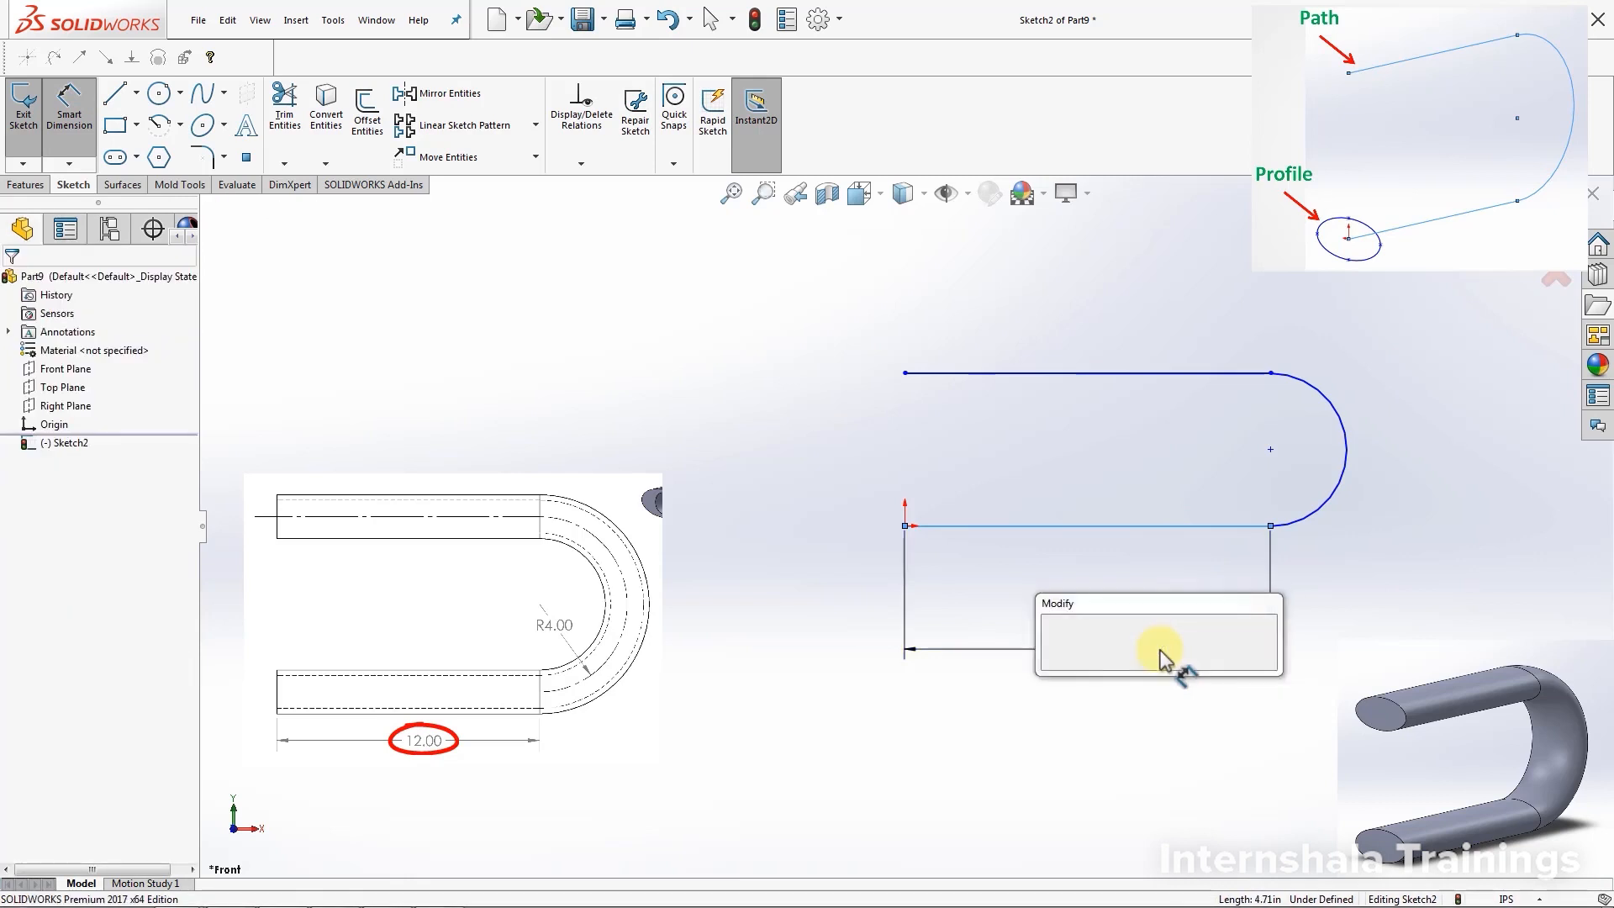
{"action": "type", "text": "12"}
{"action": "key", "text": "Return"}
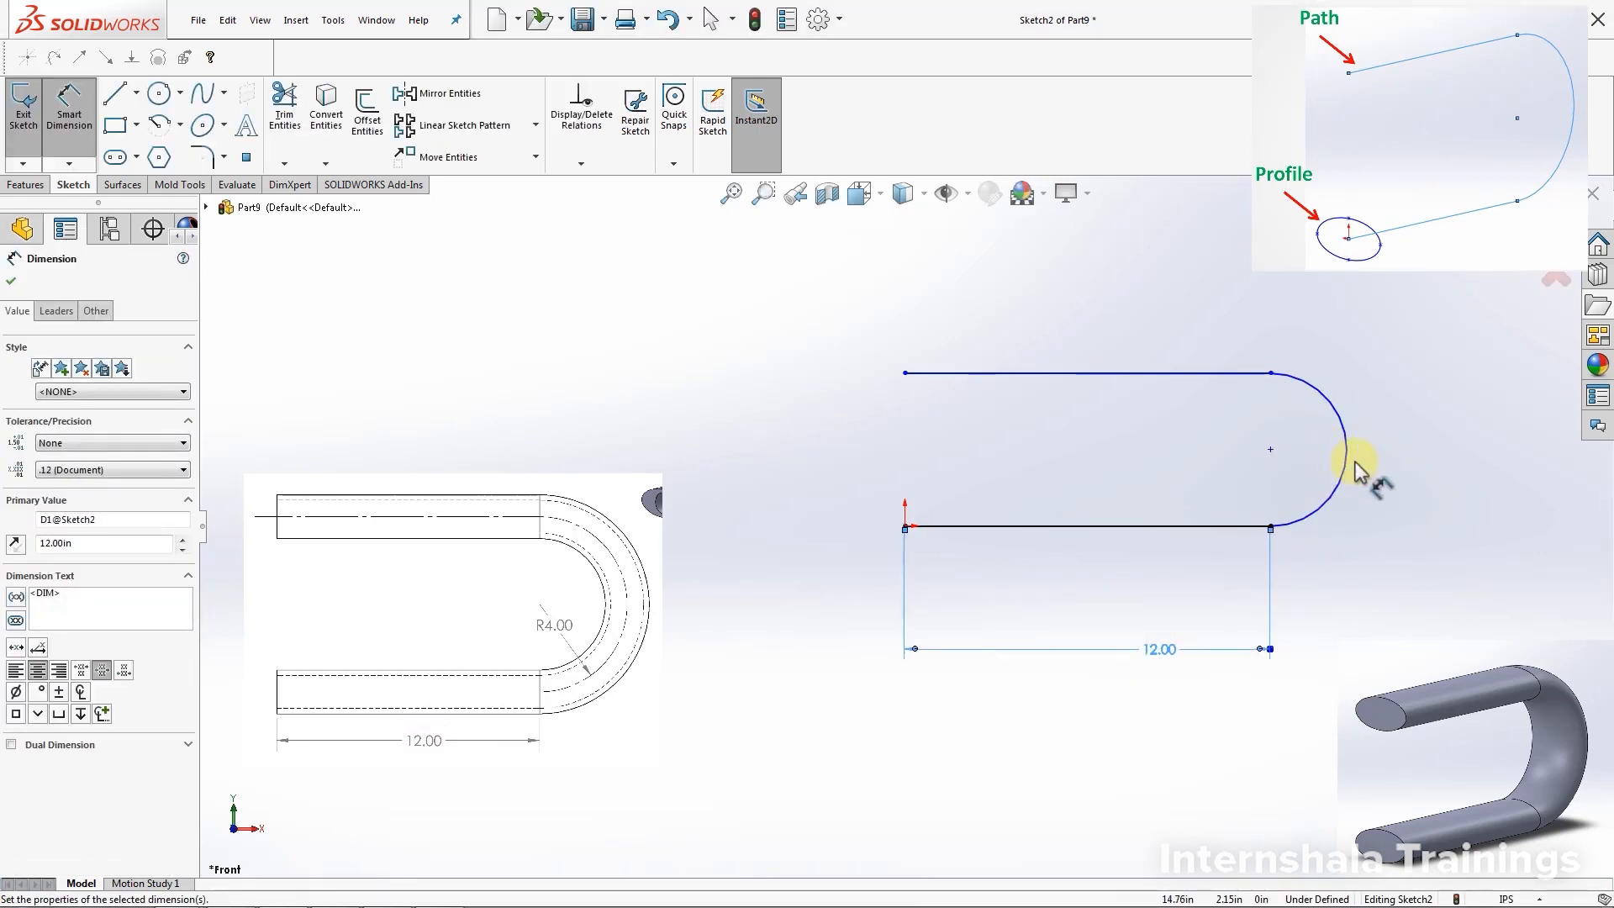
Dimension the arc's radius as 4 in
{"action": "left_click", "coordinate": [1383, 453]}
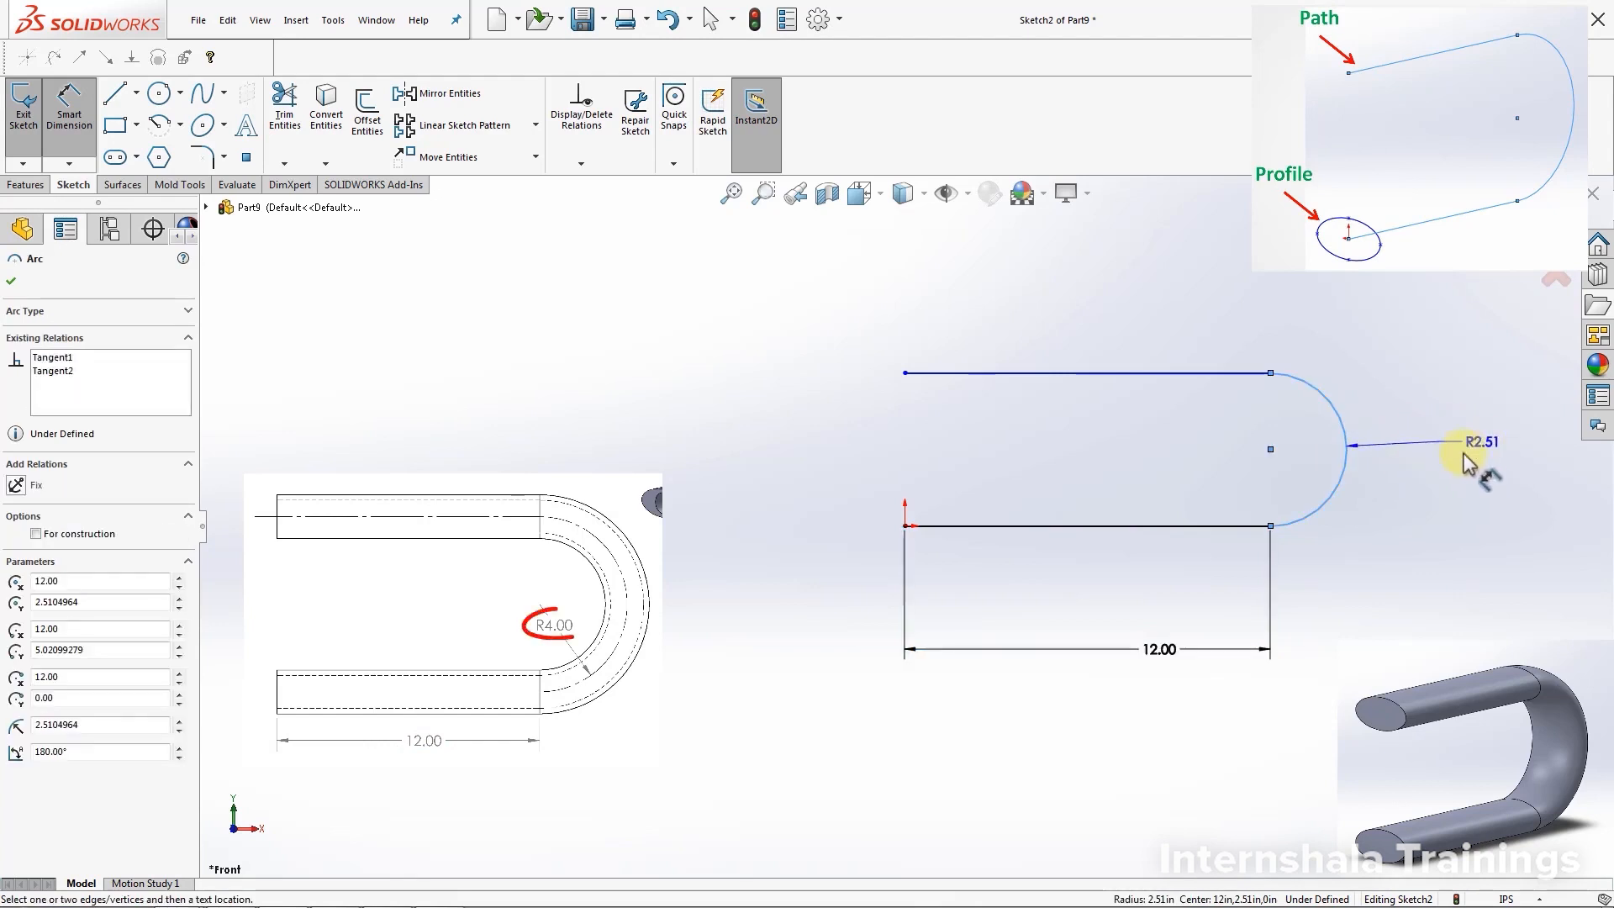
{"action": "left_click", "coordinate": [1467, 485]}
{"action": "type", "text": "4"}
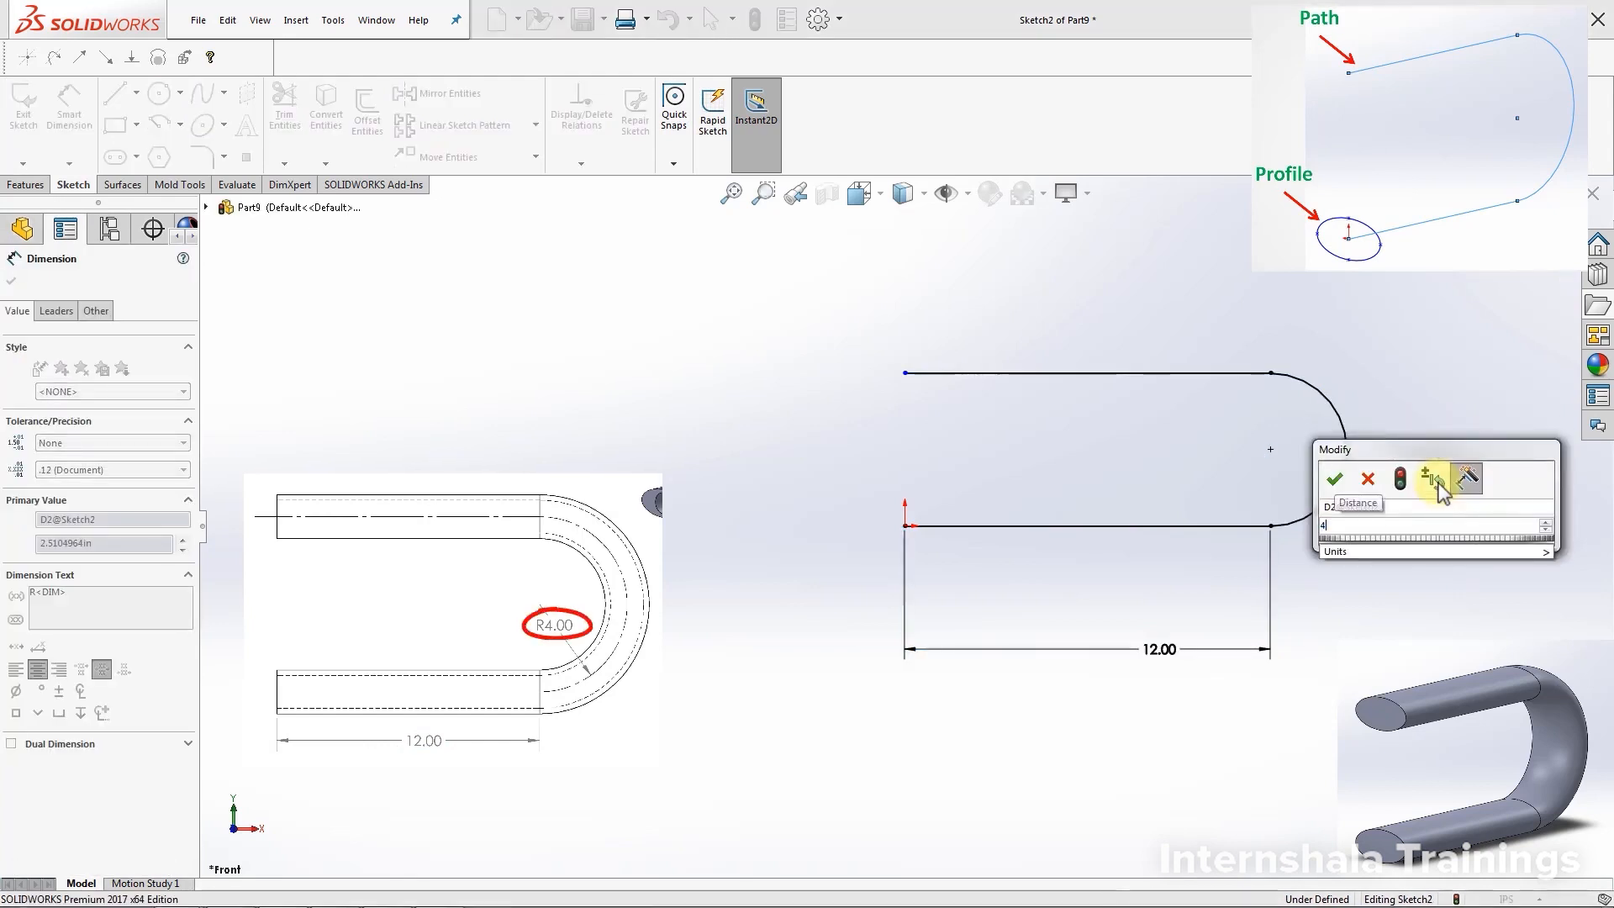
{"action": "key", "text": "Return"}
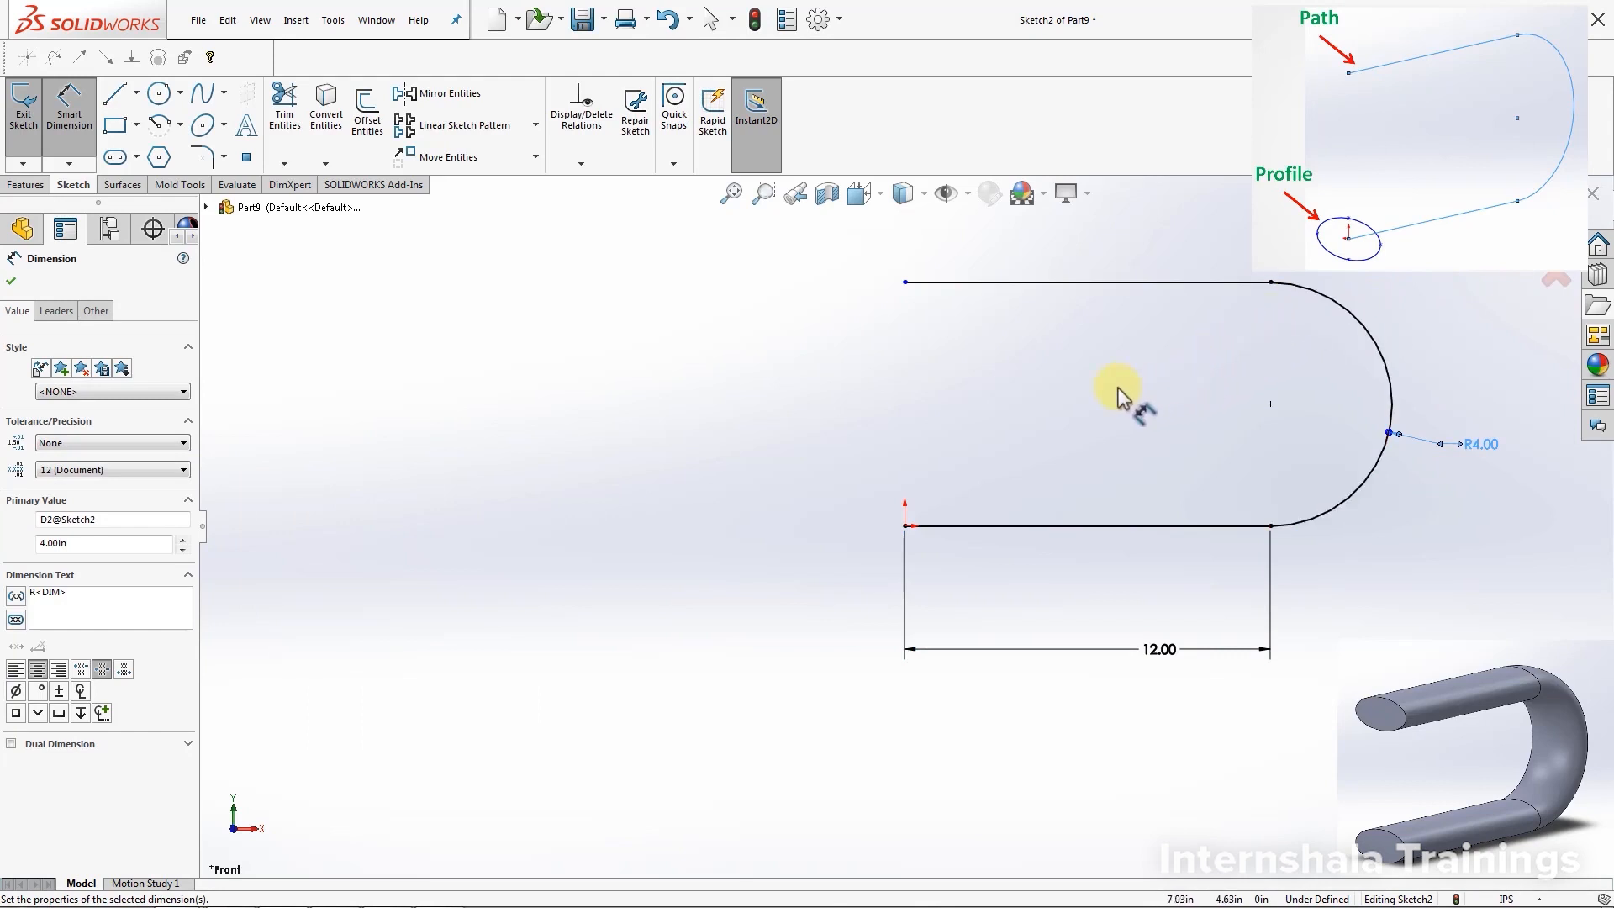
{"action": "left_click", "coordinate": [67, 121]}
{"action": "left_click", "coordinate": [1100, 546]}
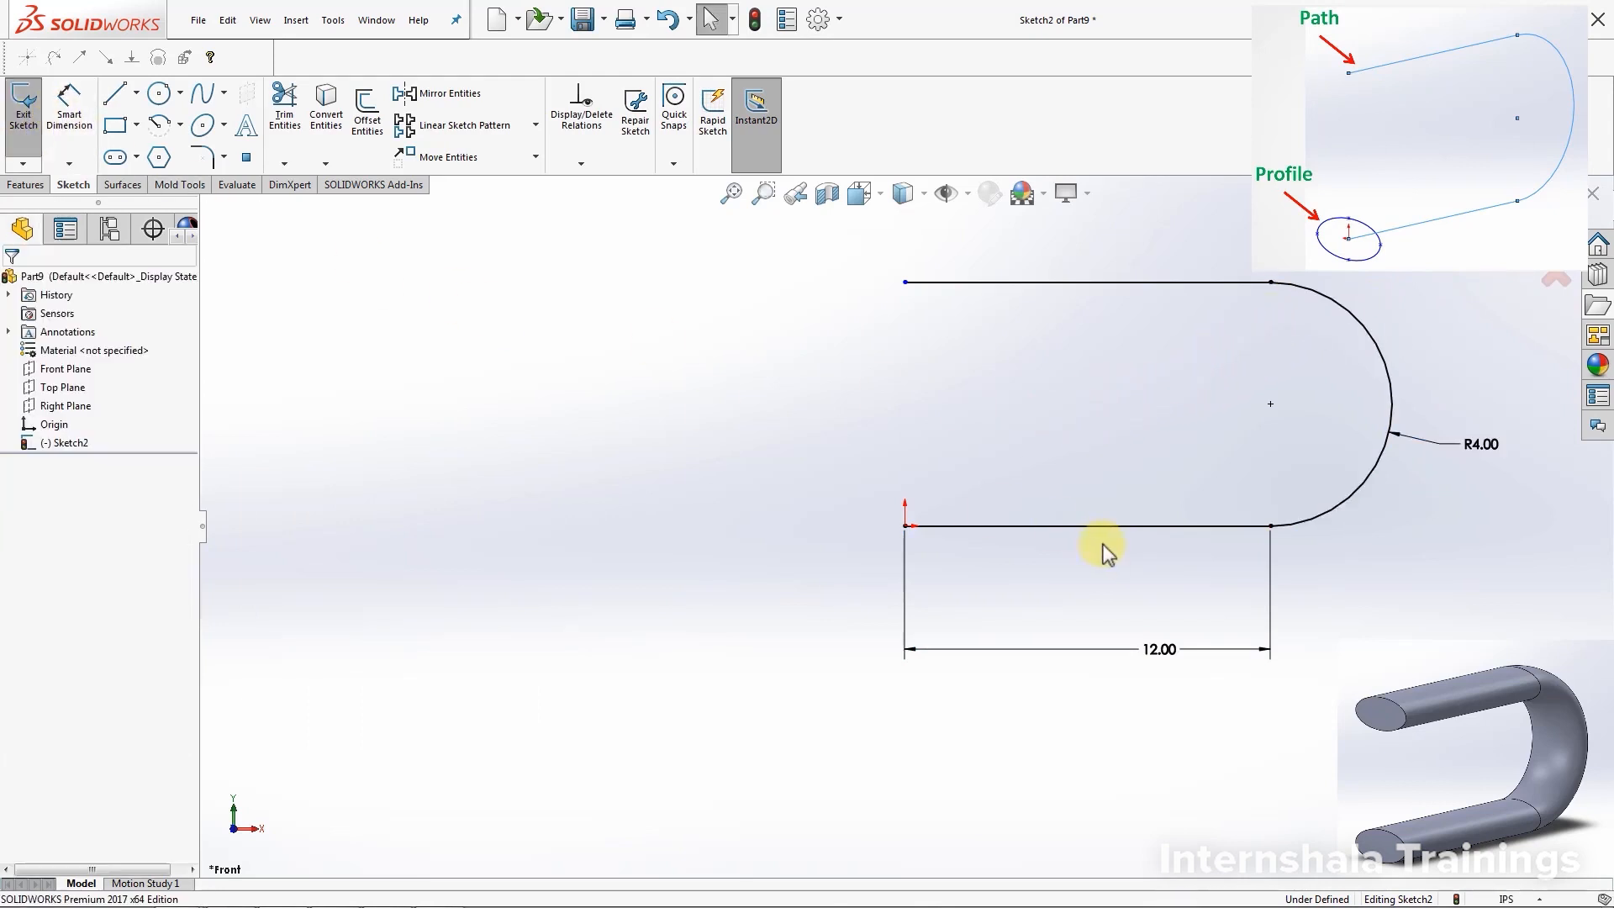
Add a Vertical relation between the upper line's free endpoint and the lower line's start point at the origin
{"action": "left_click_drag", "start_coordinate": [906, 288], "coordinate": [764, 338]}
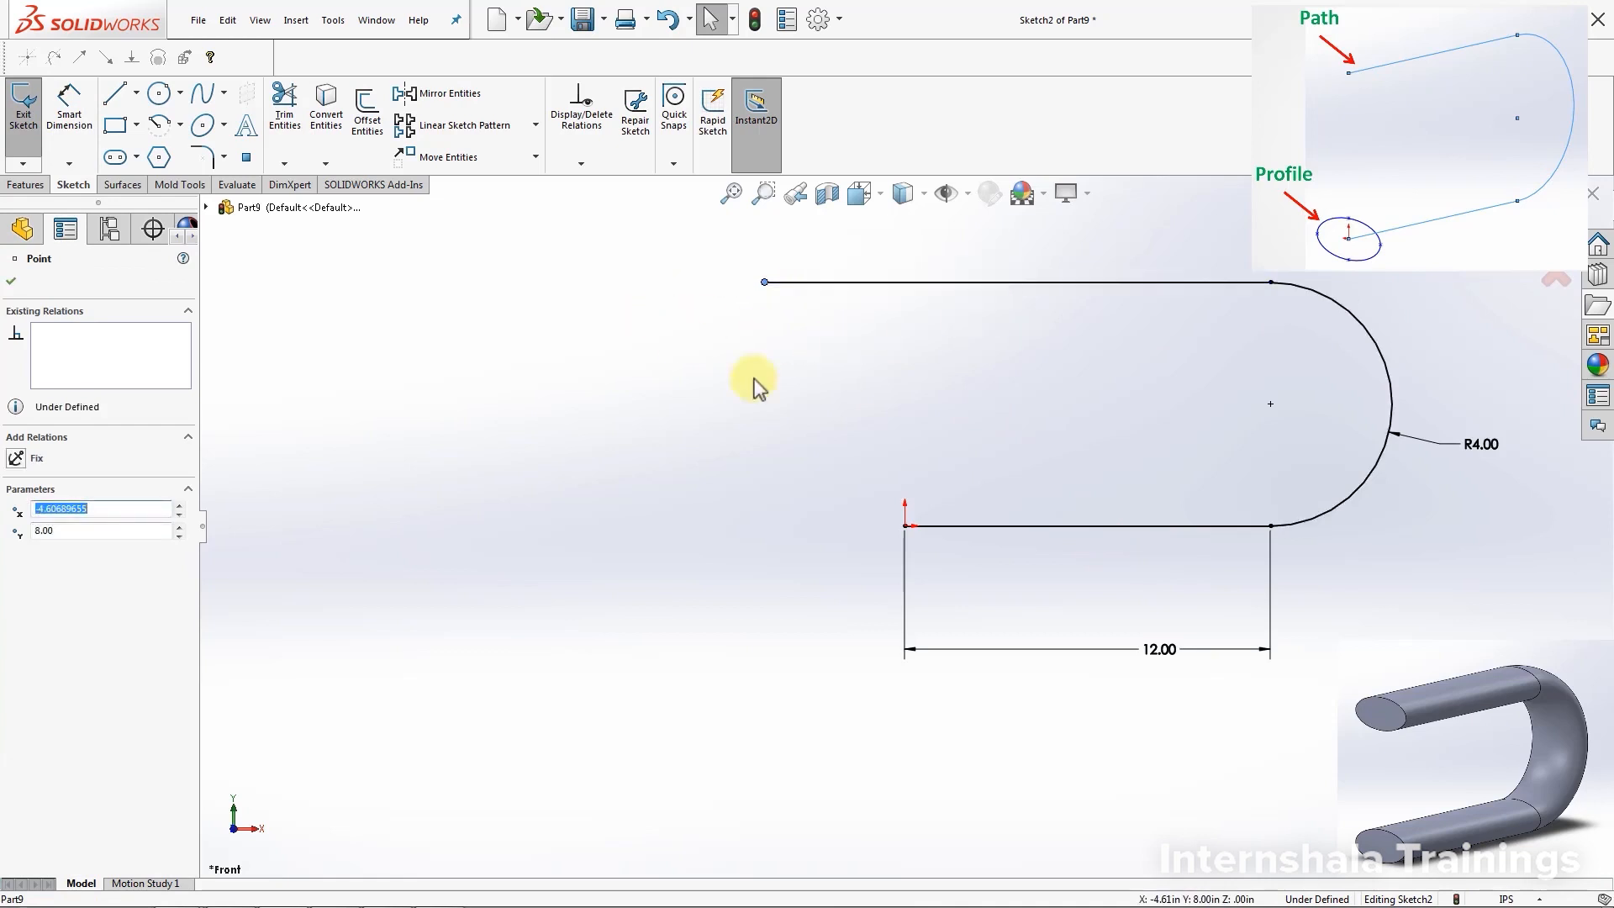
{"action": "left_click", "coordinate": [678, 339]}
{"action": "left_click", "coordinate": [764, 282]}
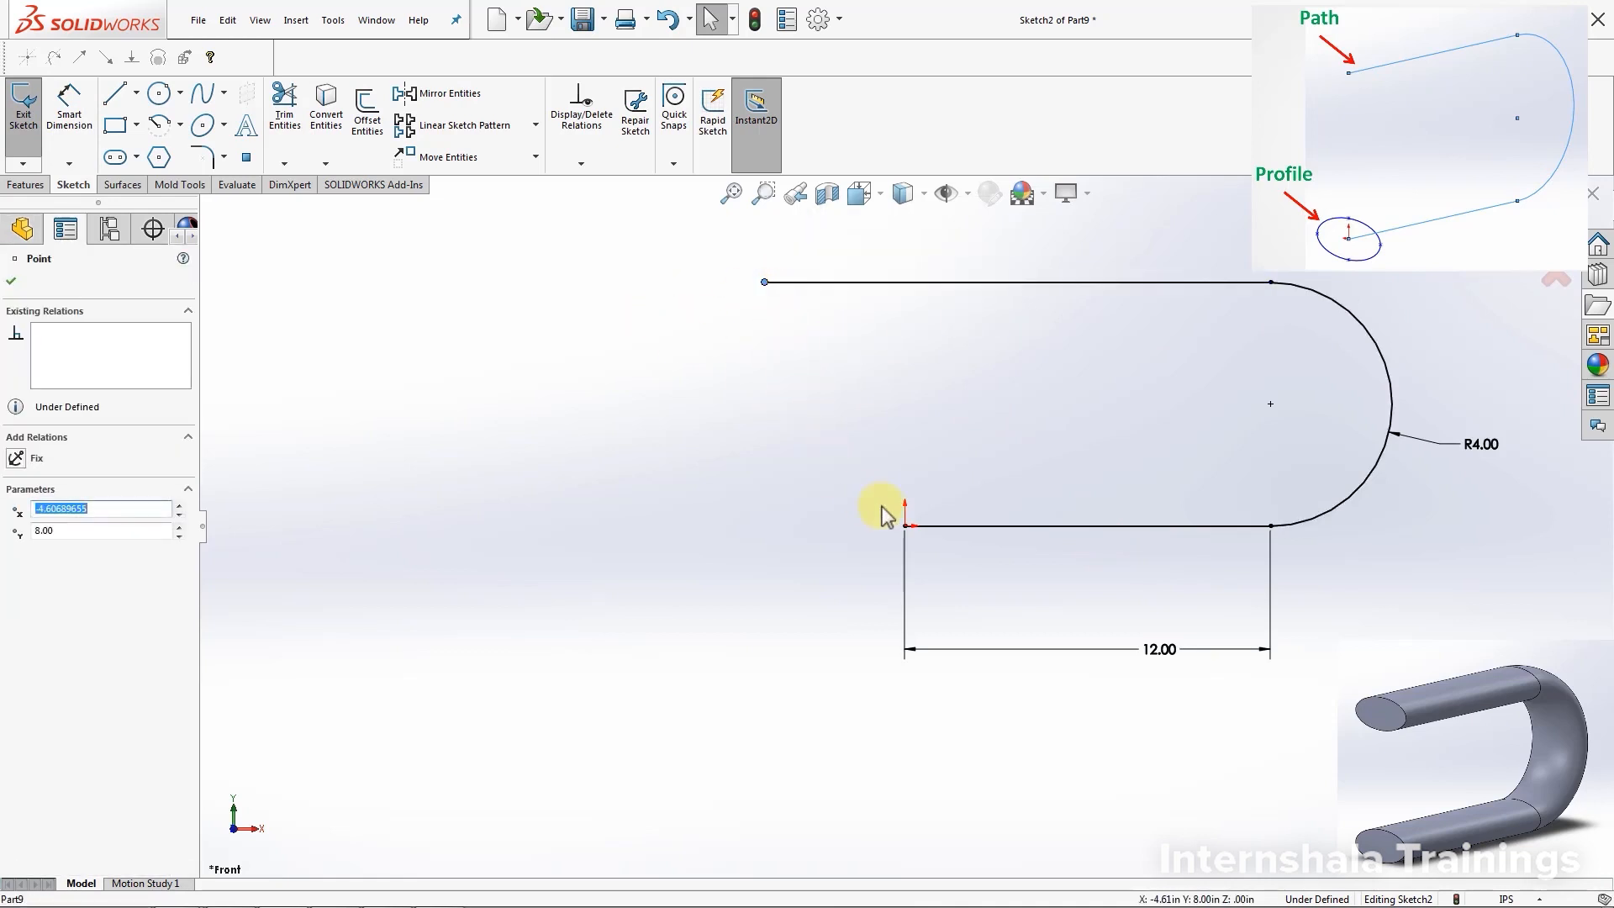
{"action": "left_click", "coordinate": [904, 527], "text": "ctrl"}
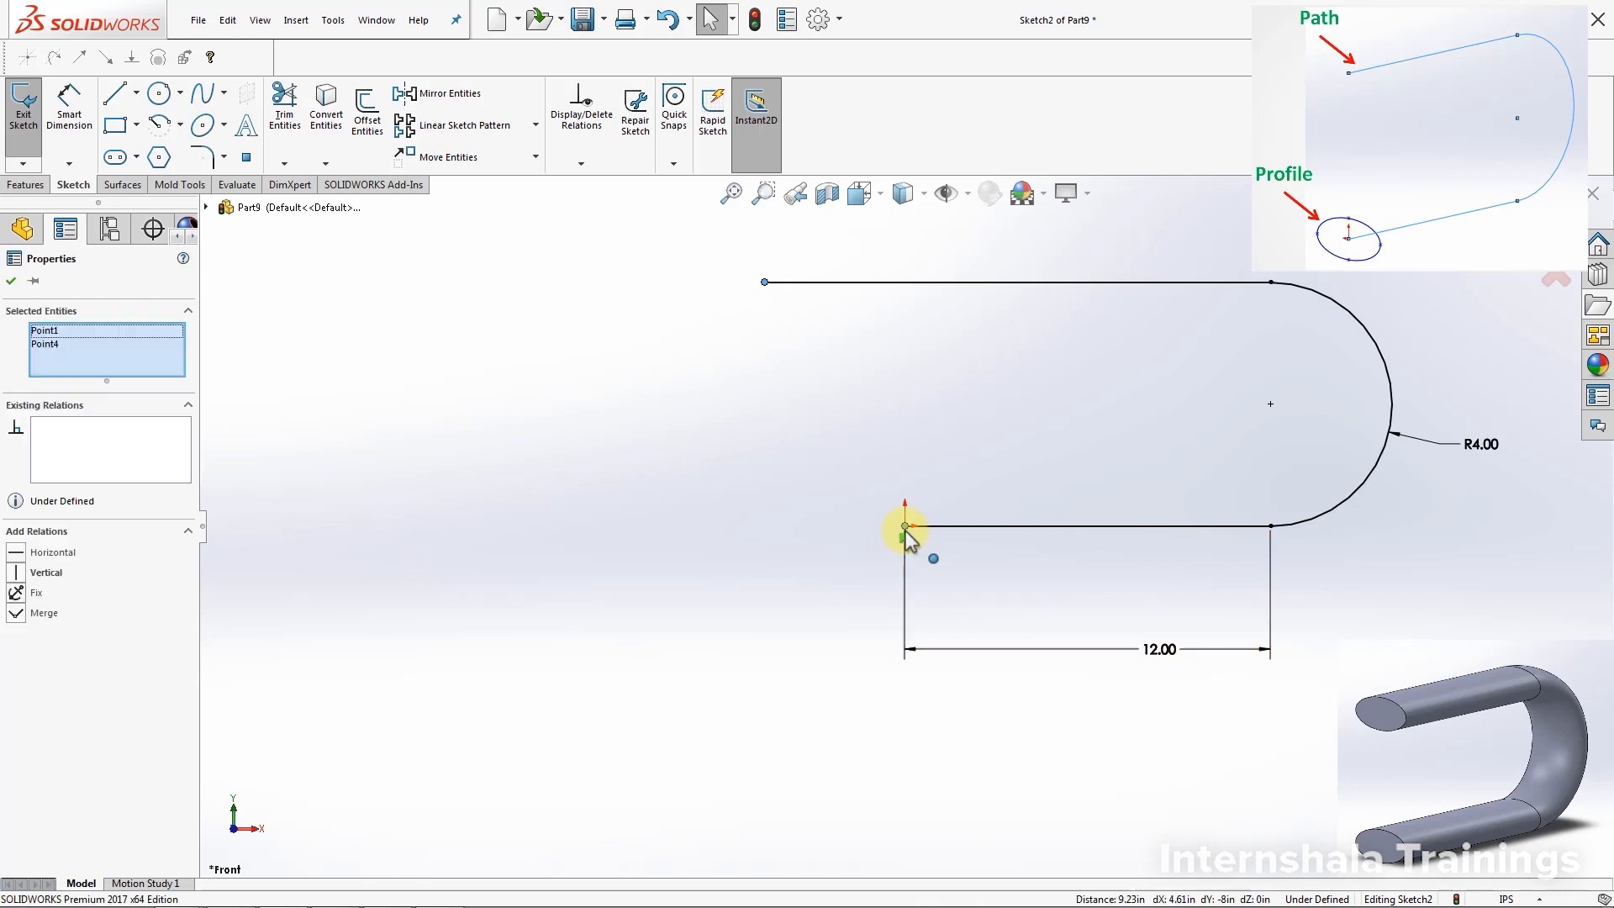
{"action": "left_click", "coordinate": [19, 574]}
{"action": "left_click", "coordinate": [770, 585]}
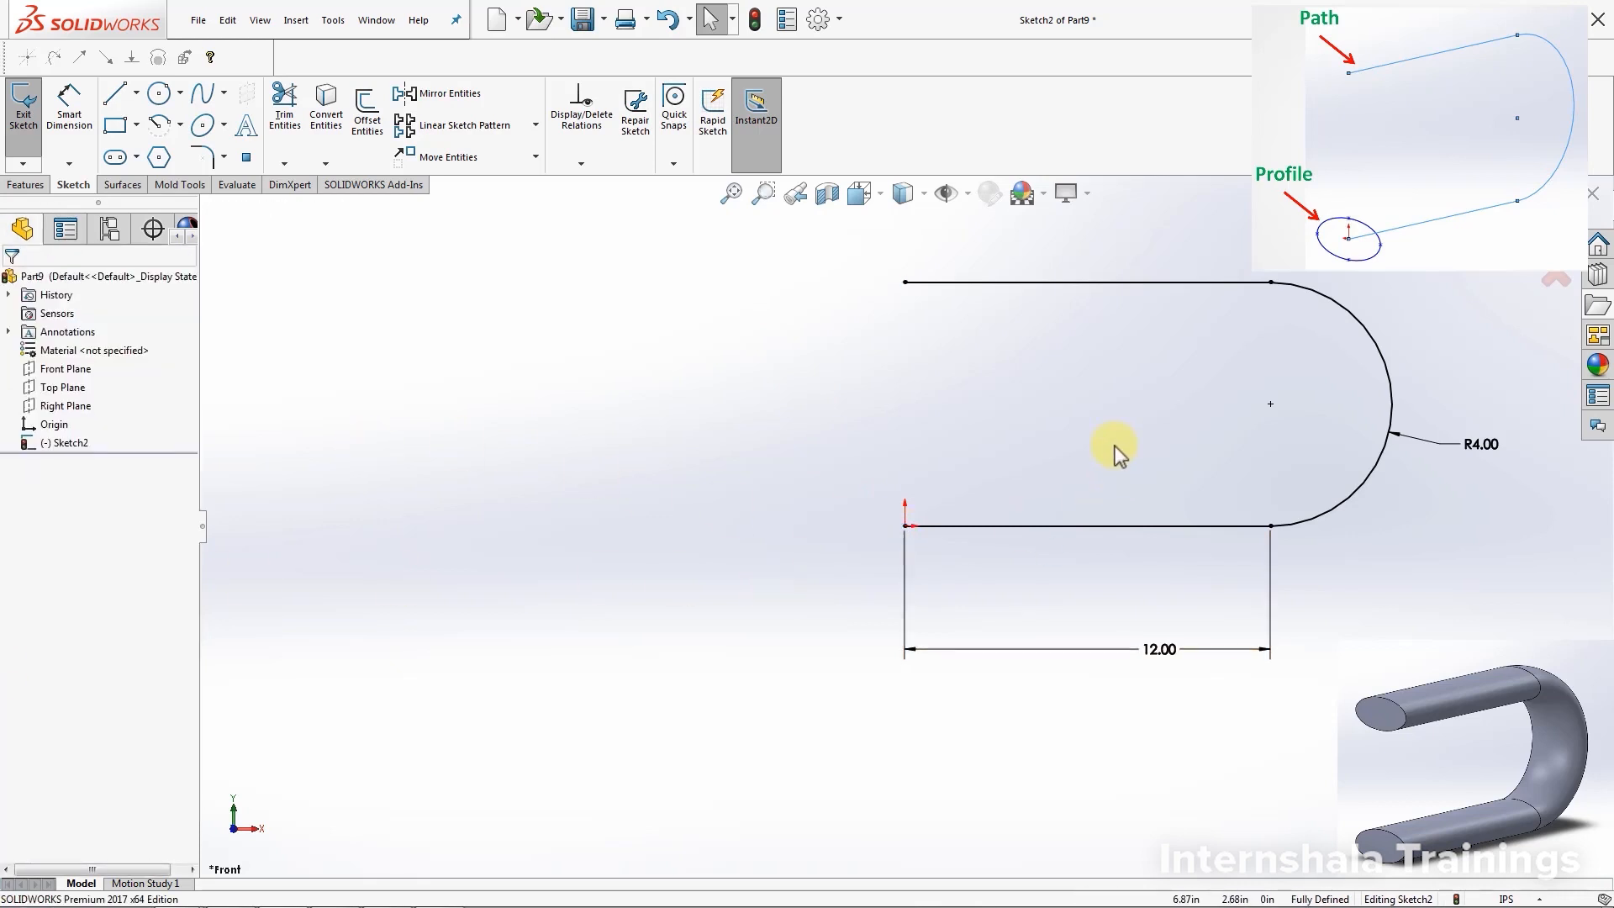
Exit the path sketch
{"action": "scroll", "coordinate": [1229, 382], "scroll_direction": "up", "scroll_amount": 1}
{"action": "scroll", "coordinate": [1223, 383], "scroll_direction": "down", "scroll_amount": 1}
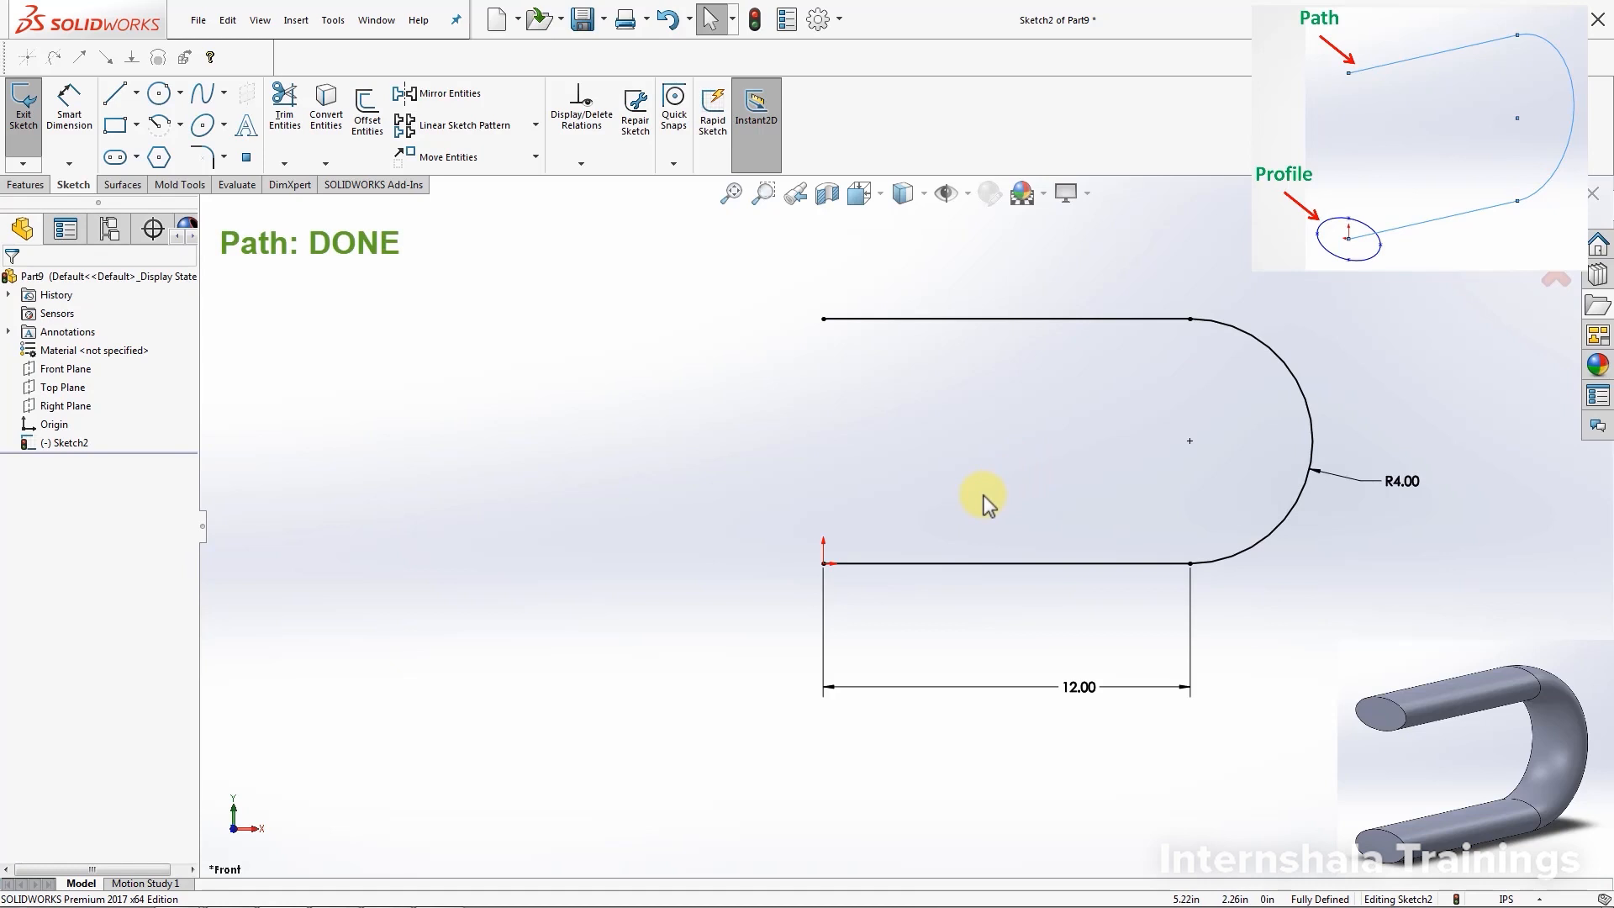
{"action": "left_click", "coordinate": [24, 108]}
{"action": "left_click", "coordinate": [578, 439]}
{"action": "middle_click_drag", "start_coordinate": [653, 477], "coordinate": [667, 508]}
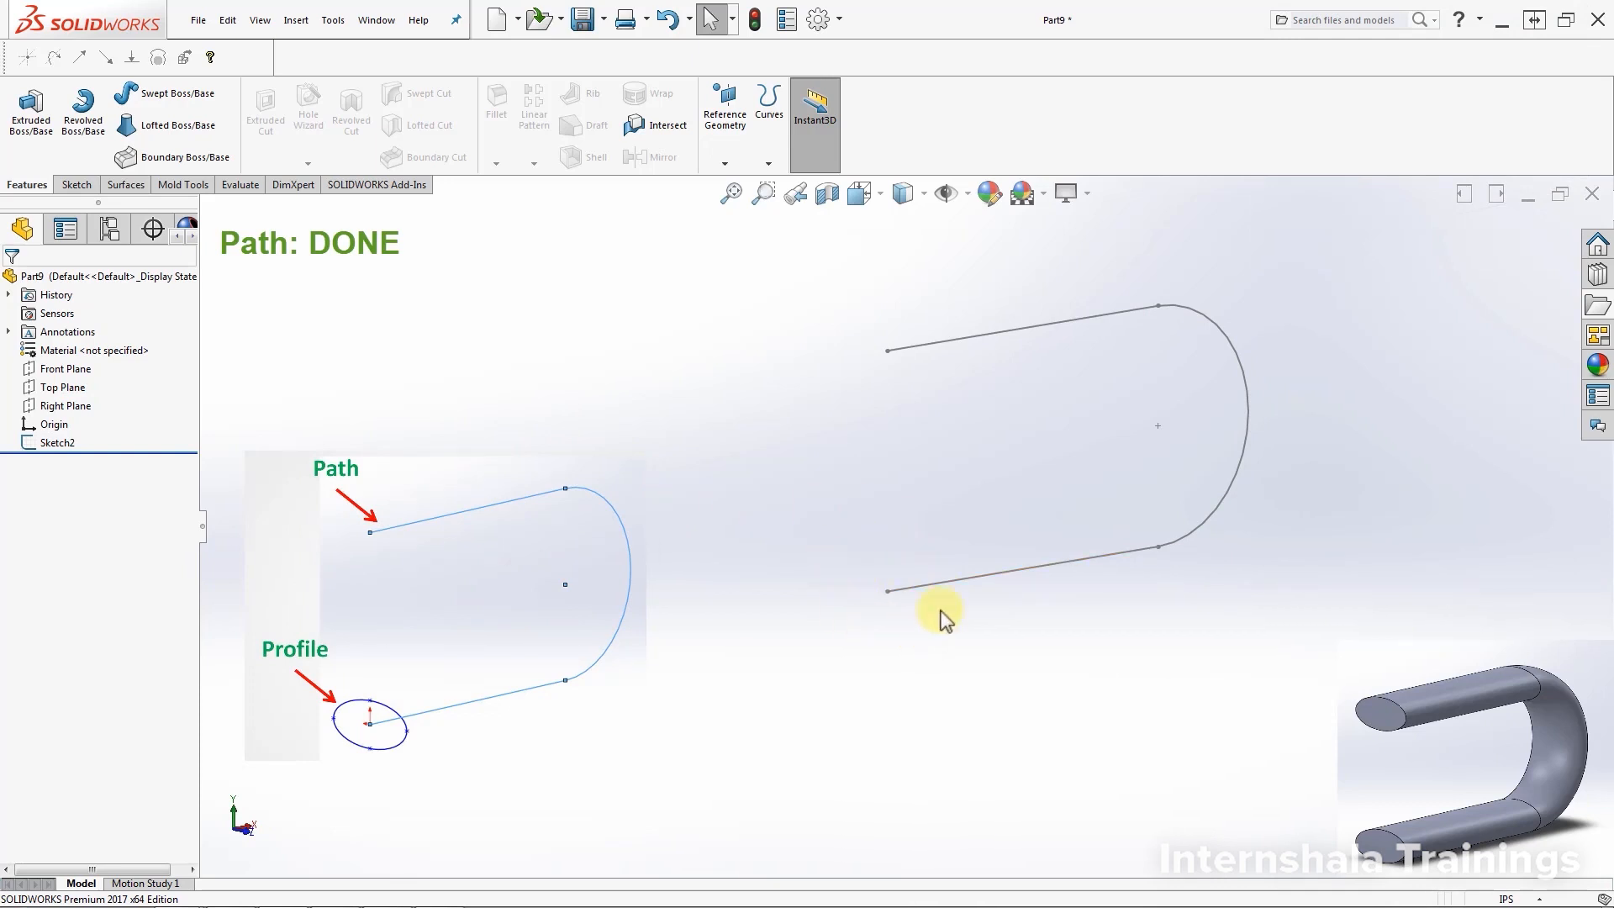
Start a profile sketch on the Right Plane and orient the view normal to it
{"action": "left_click", "coordinate": [65, 407]}
{"action": "left_click", "coordinate": [78, 387]}
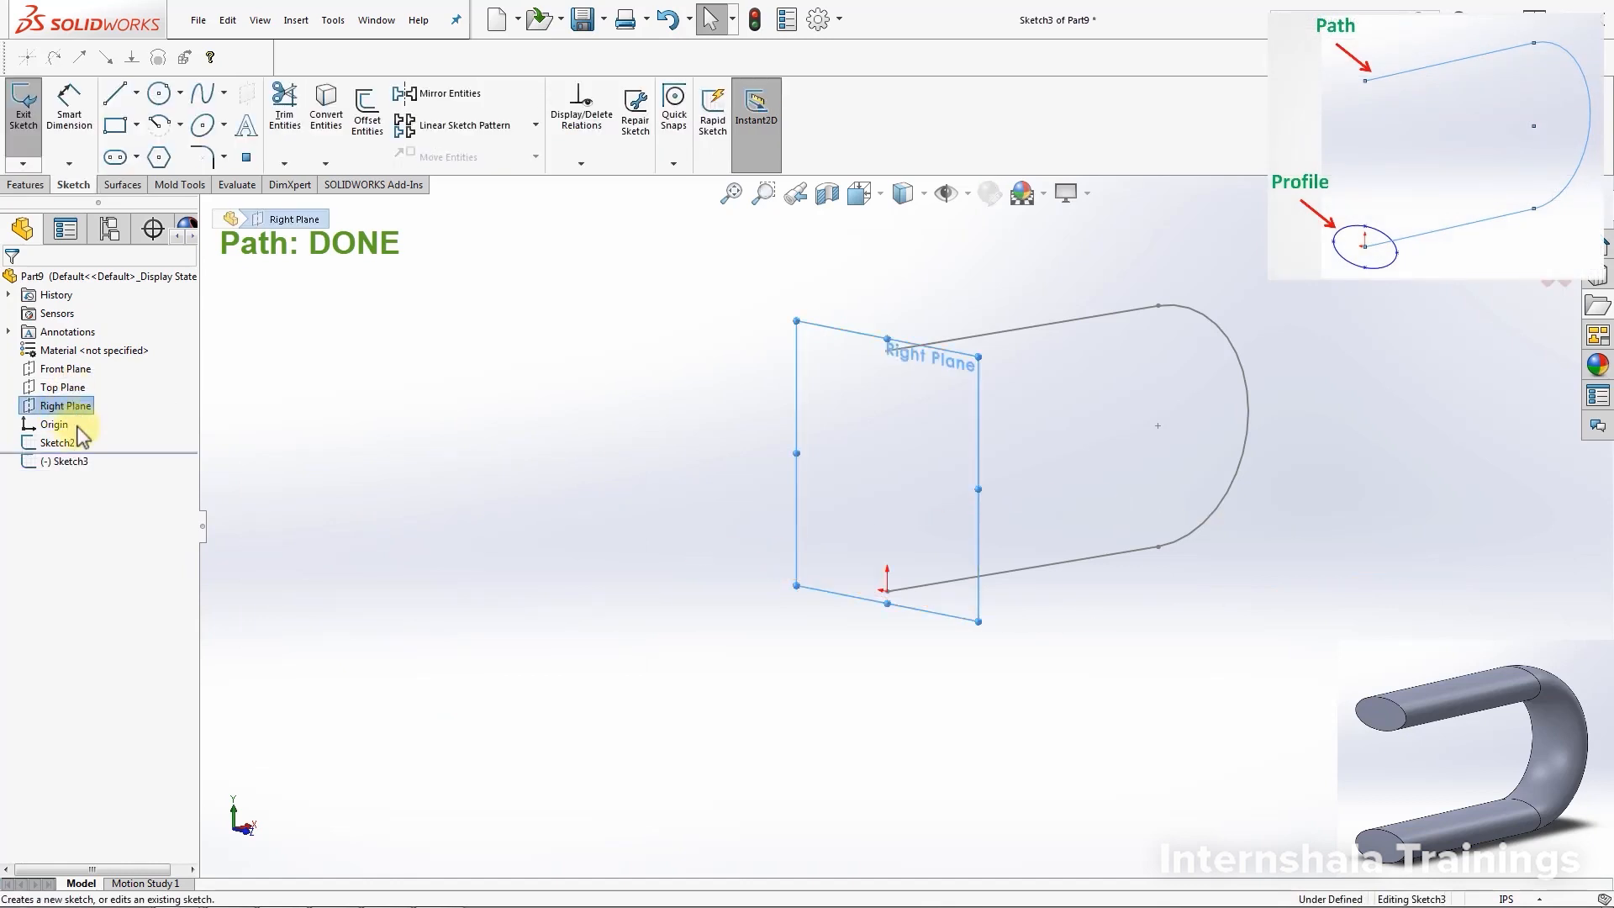
{"action": "left_click", "coordinate": [52, 462]}
{"action": "left_click", "coordinate": [97, 425]}
{"action": "scroll", "coordinate": [1124, 714], "scroll_direction": "up", "scroll_amount": 2}
{"action": "scroll", "coordinate": [931, 792], "scroll_direction": "down", "scroll_amount": 2}
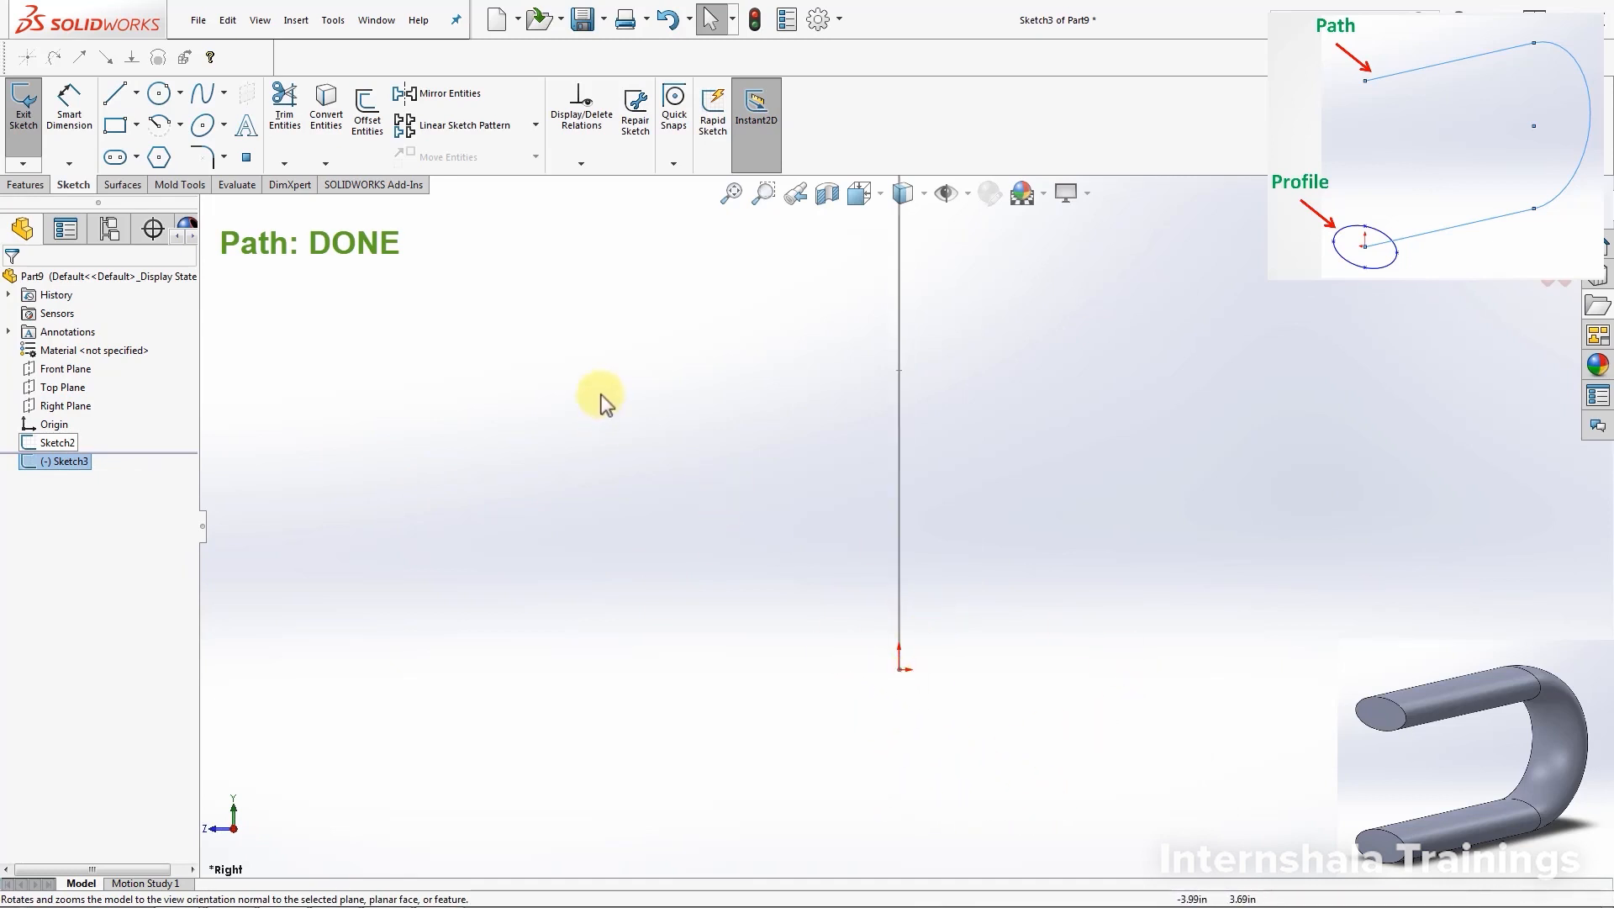
Sketch an ellipse centred on the origin with a horizontal major radius of about 2.86 in and a minor radius of about 1.6 in
{"action": "left_click", "coordinate": [203, 126]}
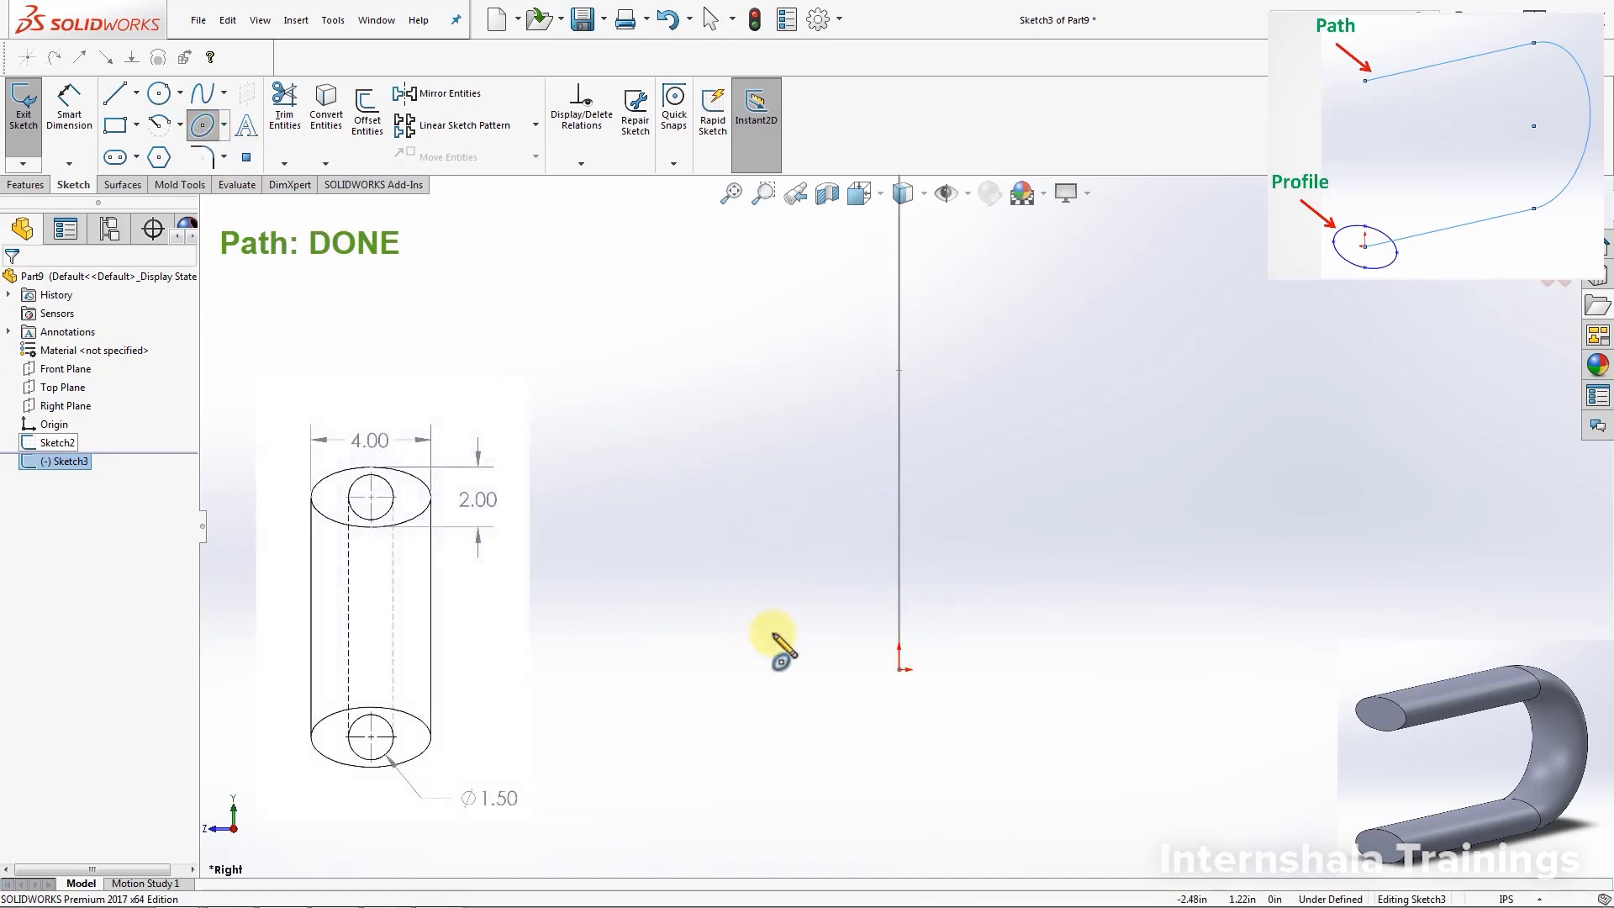
{"action": "left_click", "coordinate": [898, 670]}
{"action": "left_click", "coordinate": [1114, 670]}
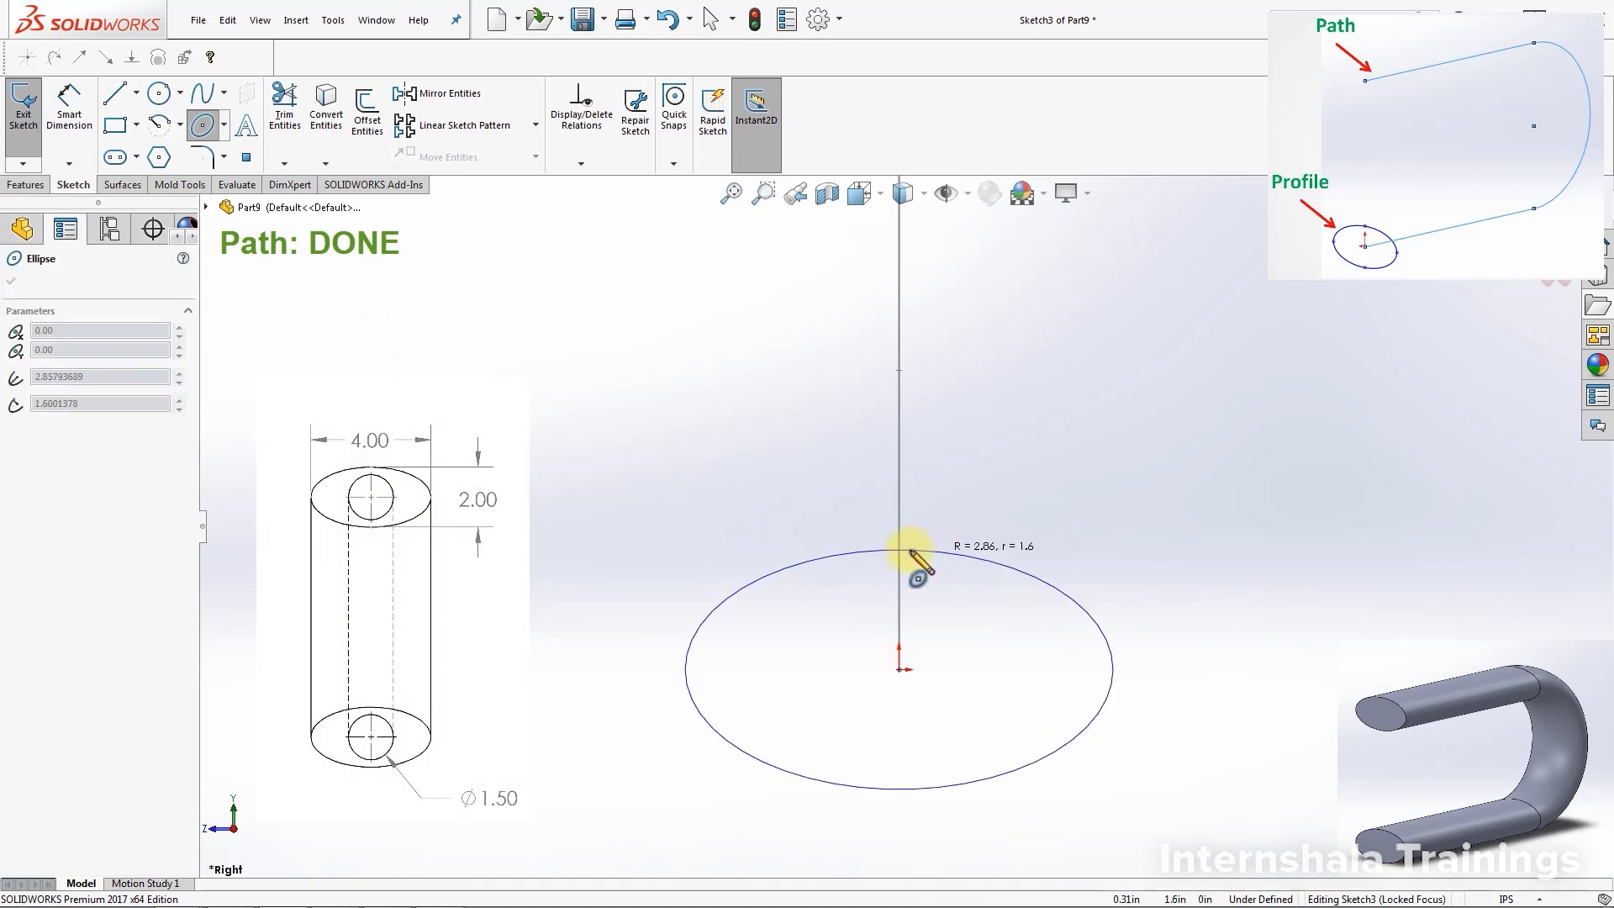
{"action": "left_click", "coordinate": [898, 550]}
{"action": "key", "text": "Escape"}
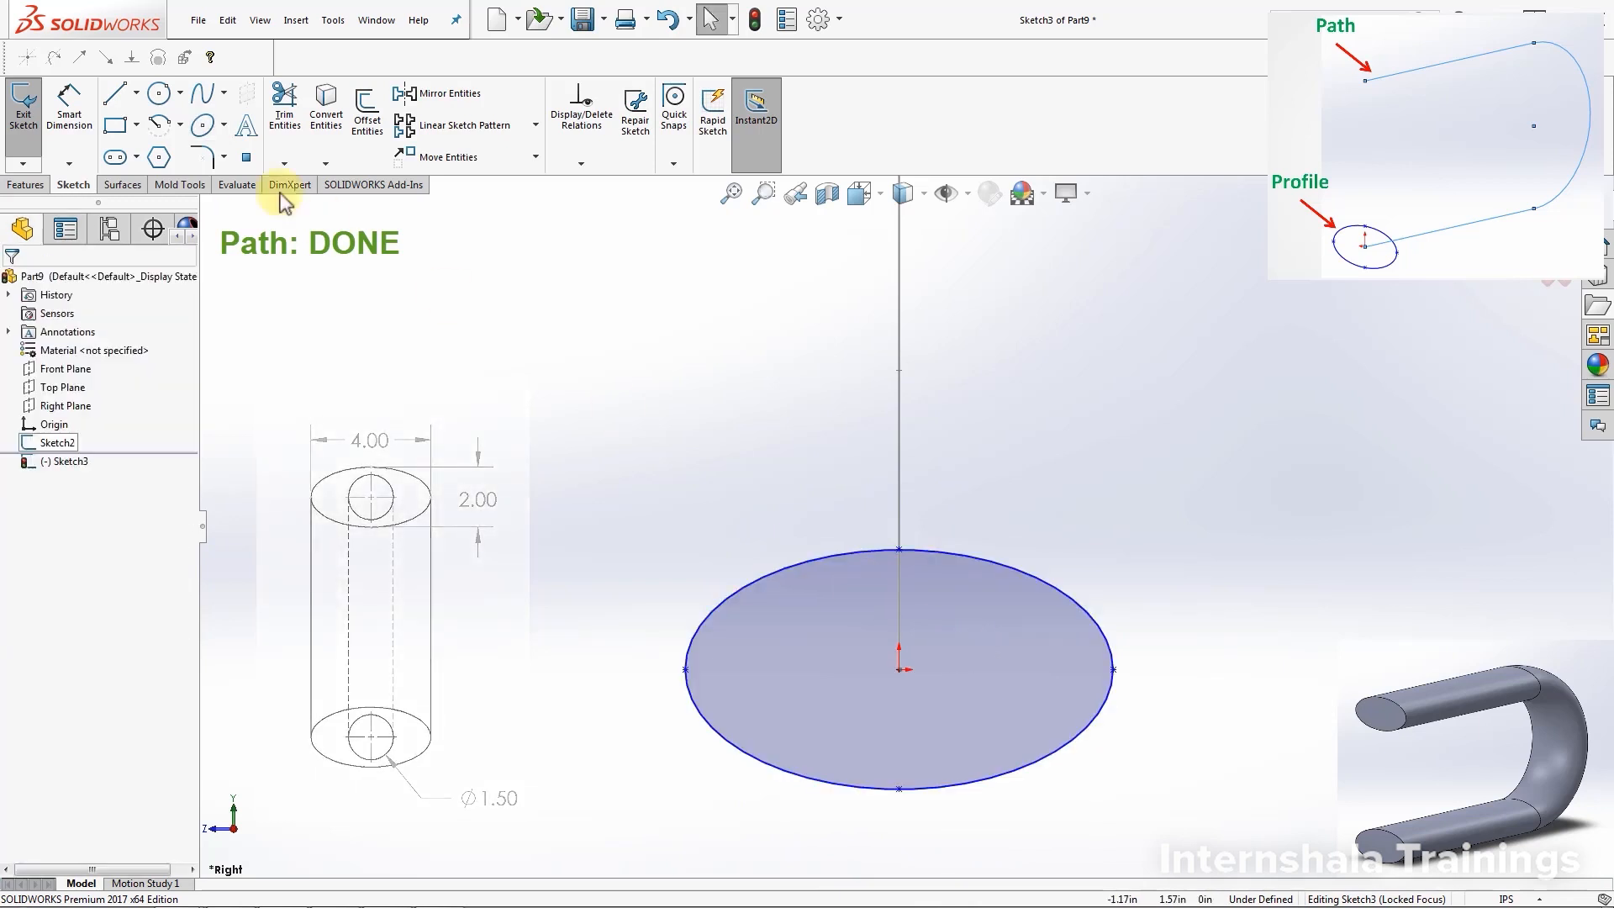
Dimension the ellipse's full width between its two major-axis endpoints as 4 in
{"action": "left_click", "coordinate": [68, 105]}
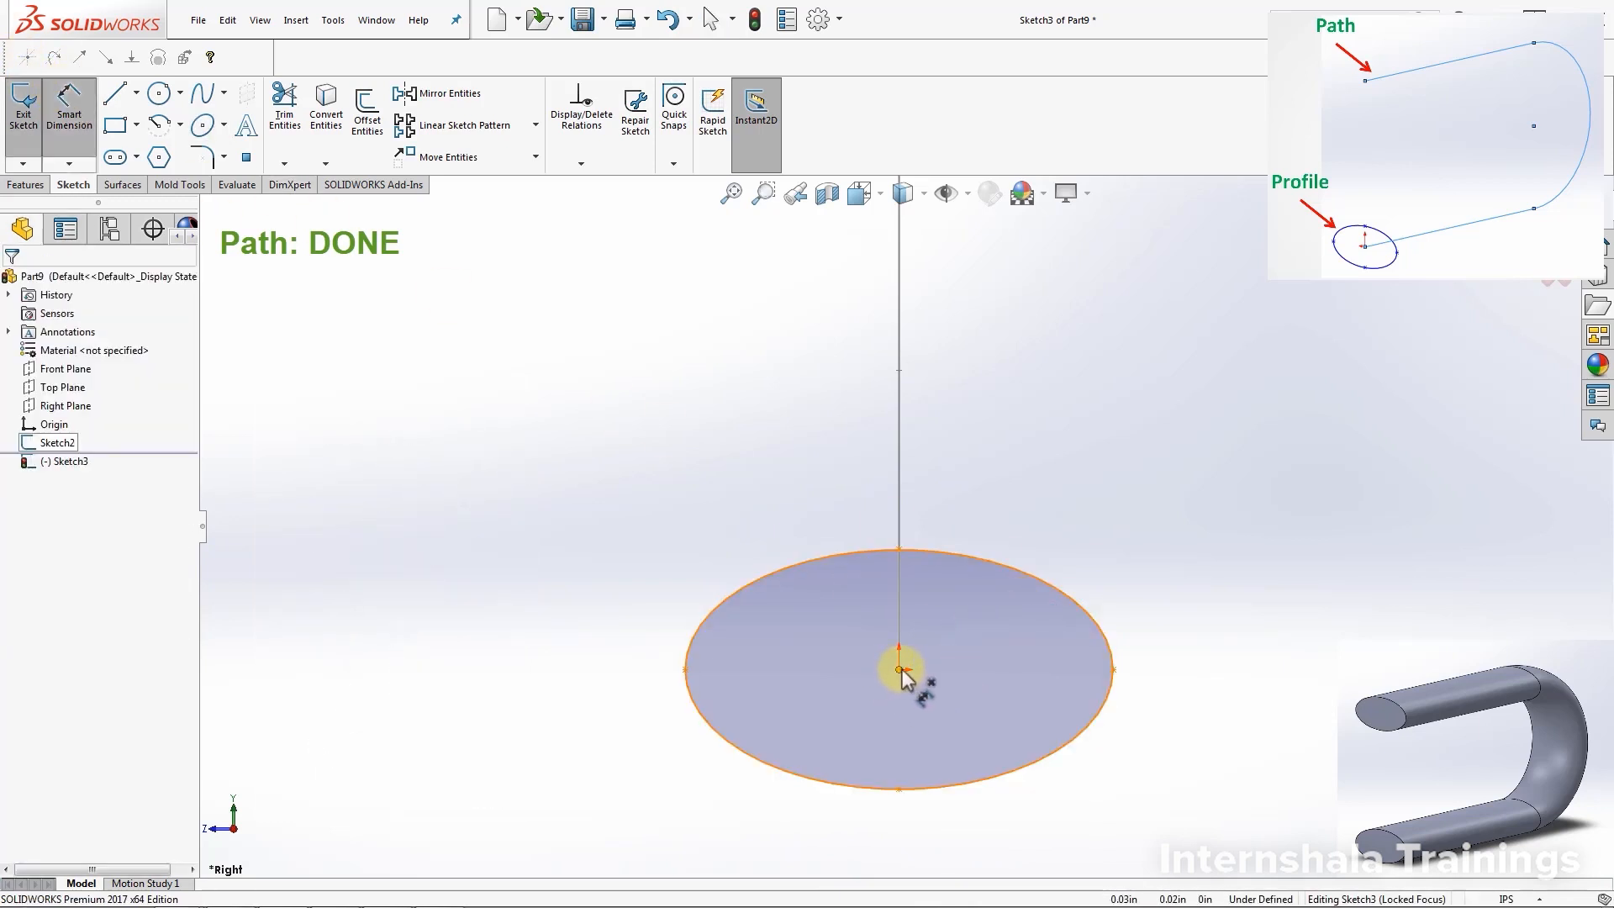
{"action": "left_click", "coordinate": [1113, 669]}
{"action": "left_click", "coordinate": [686, 670]}
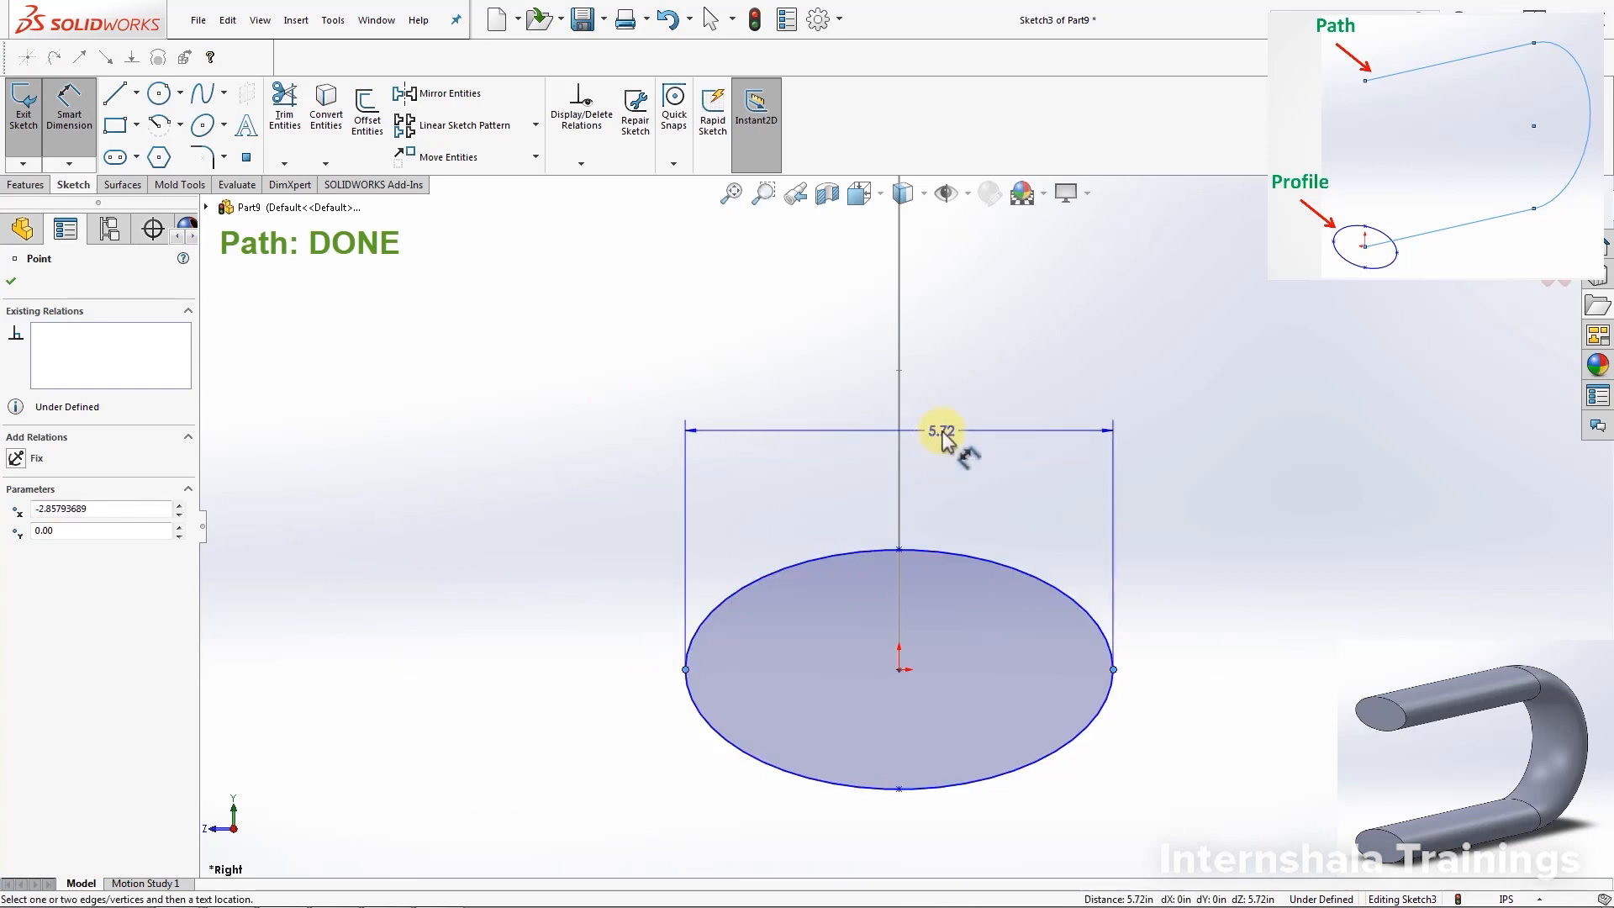
{"action": "left_click", "coordinate": [943, 432]}
{"action": "type", "text": "4"}
{"action": "key", "text": "Return"}
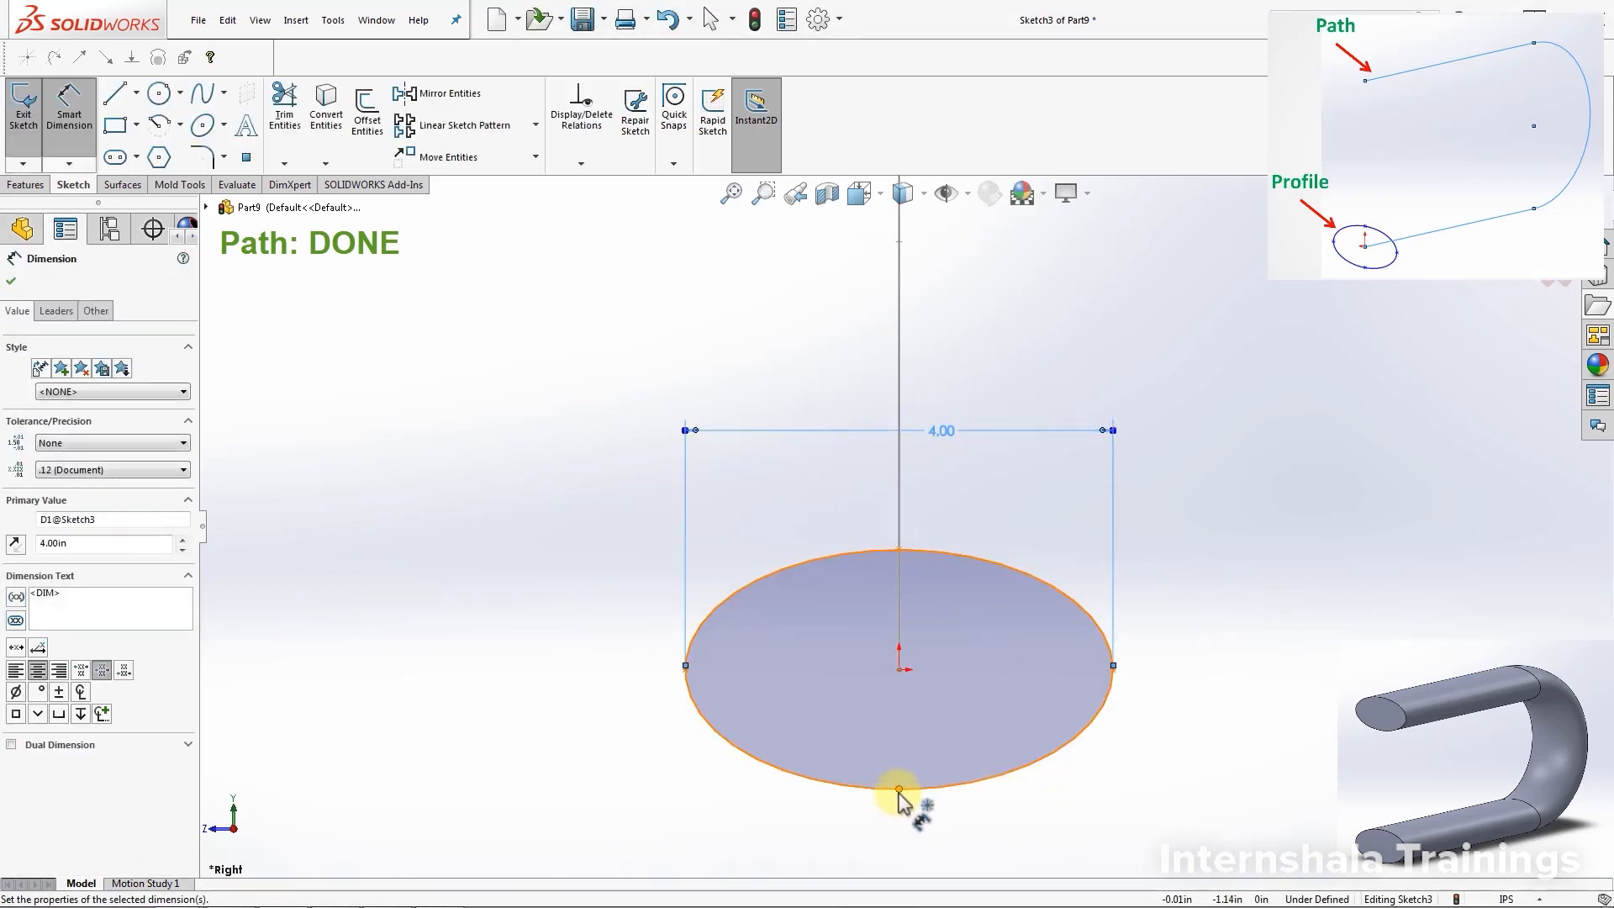
Dimension the ellipse's full height between its two minor-axis endpoints as 2 in
{"action": "left_click", "coordinate": [898, 790]}
{"action": "left_click", "coordinate": [900, 550]}
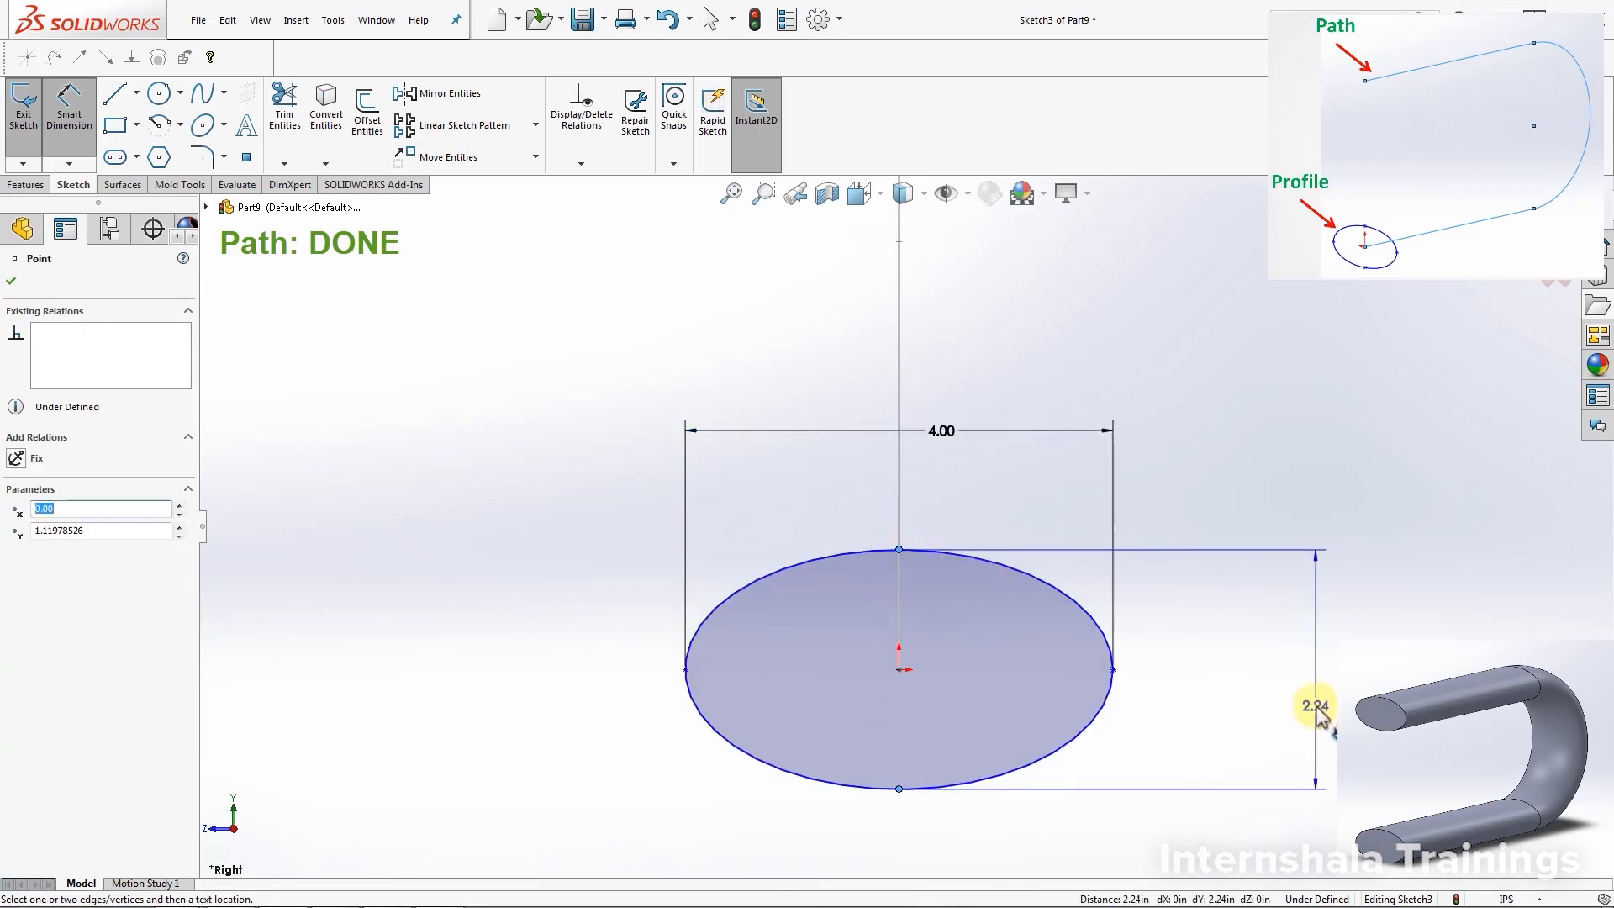
{"action": "left_click", "coordinate": [1318, 687]}
{"action": "type", "text": "2"}
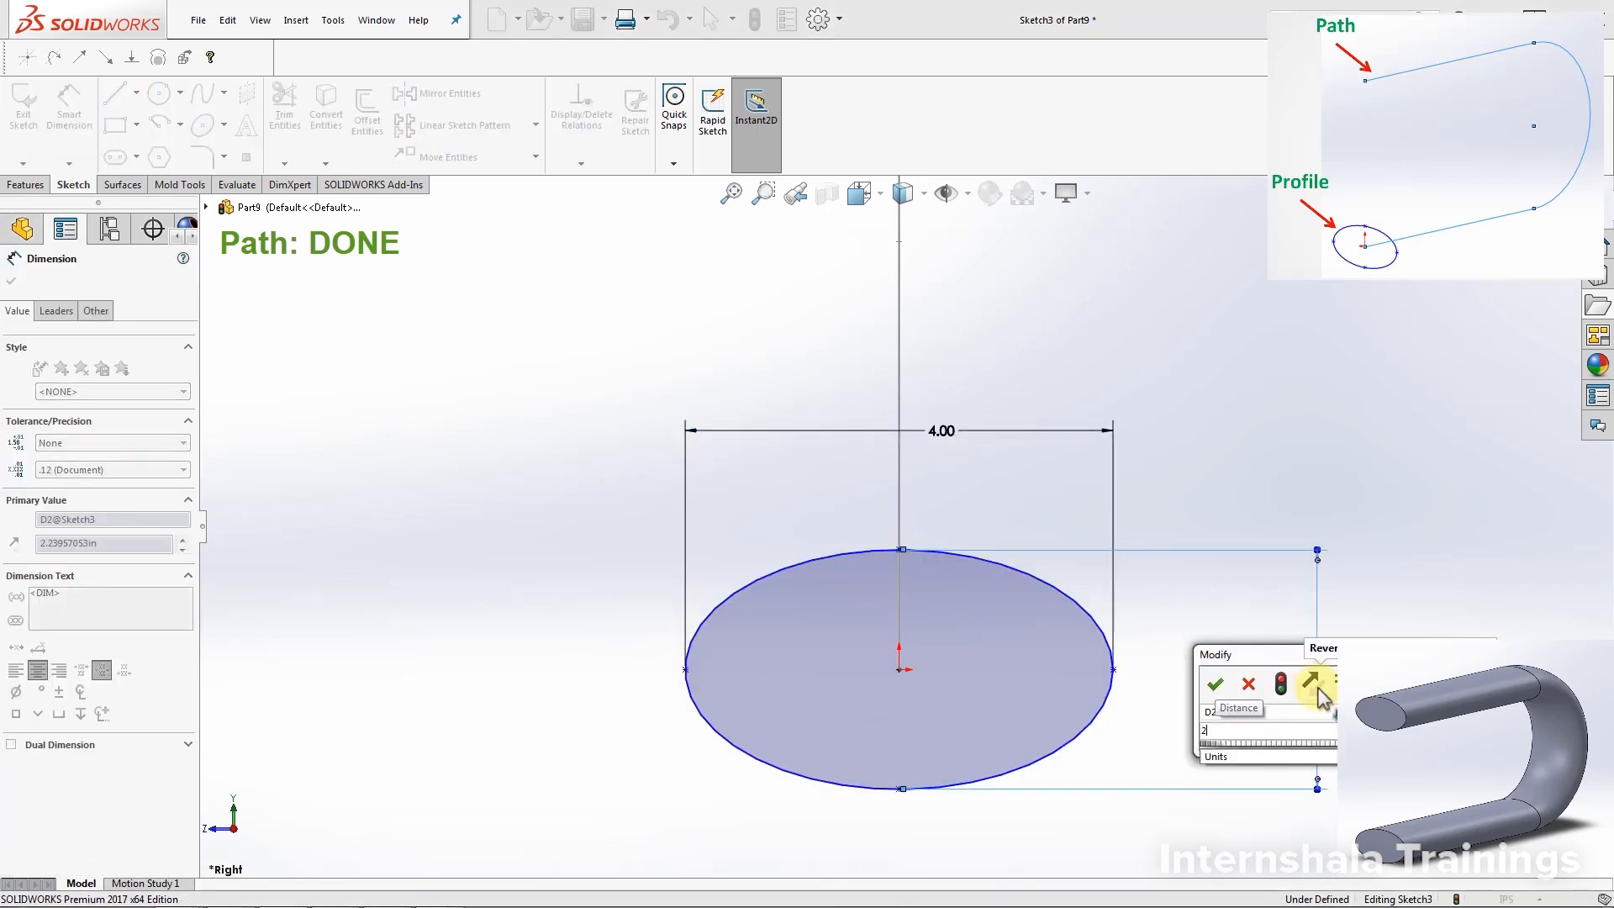
{"action": "key", "text": "Return"}
{"action": "key", "text": "Escape"}
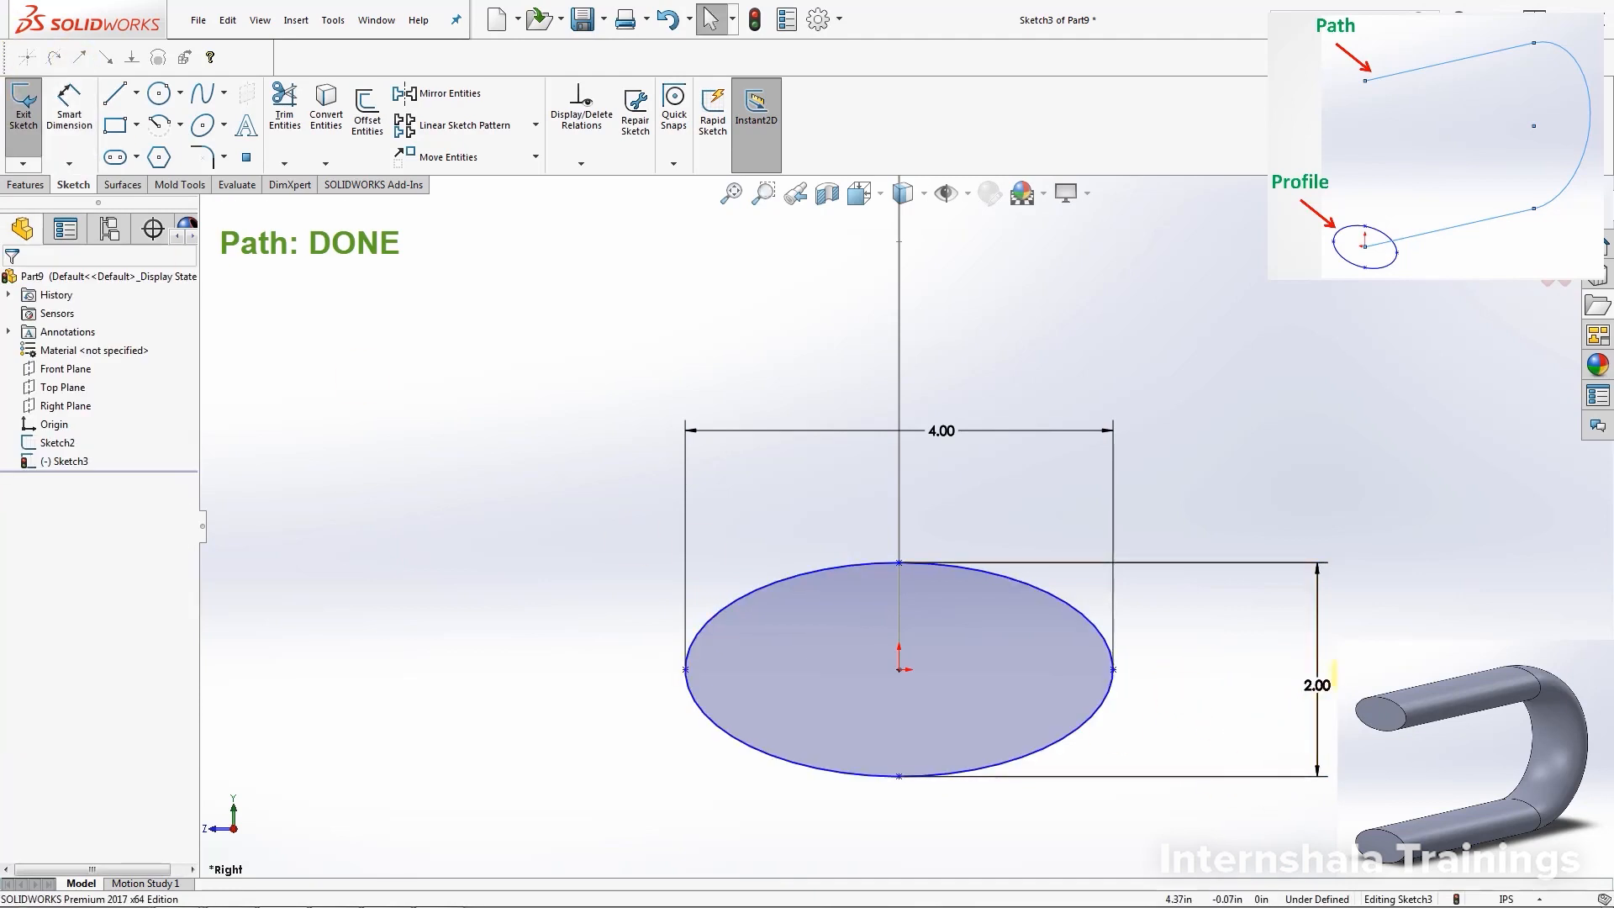
Swing one major-axis endpoint around the ellipse's centre to test the remaining rotational freedom
{"action": "left_click", "coordinate": [1113, 670]}
{"action": "mouse_move", "coordinate": [1116, 722]}
{"action": "left_mouse_down"}
{"action": "mouse_move", "coordinate": [1074, 583]}
{"action": "mouse_move", "coordinate": [1111, 743]}
{"action": "mouse_move", "coordinate": [1082, 636]}
{"action": "mouse_move", "coordinate": [1113, 666]}
{"action": "mouse_move", "coordinate": [1101, 743]}
{"action": "left_mouse_up"}
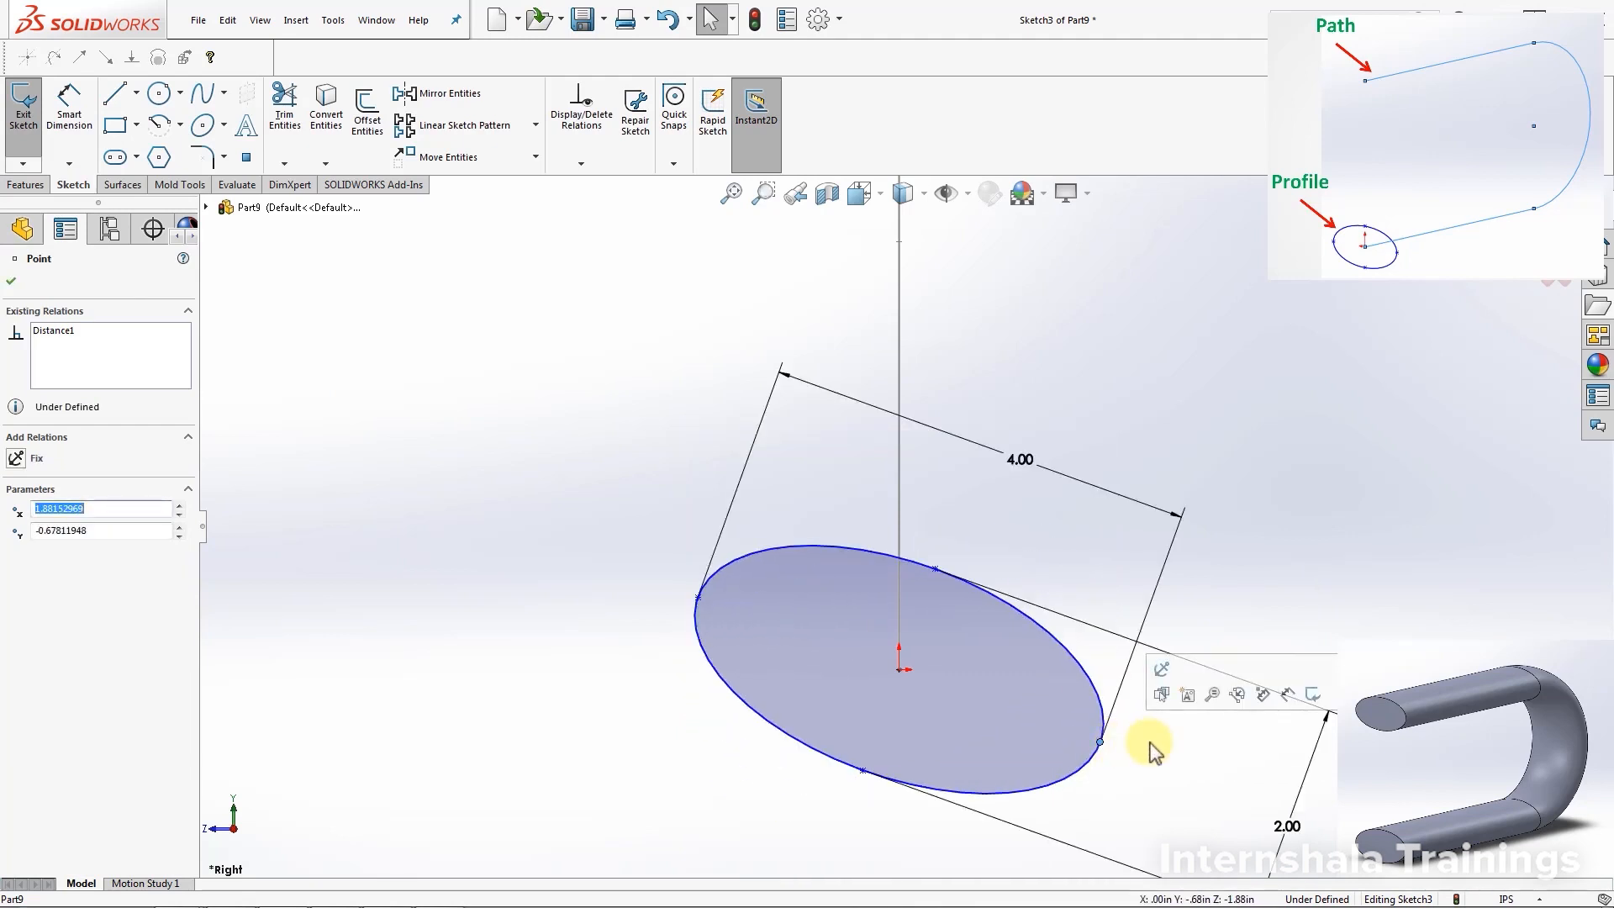
{"action": "left_click", "coordinate": [1150, 747]}
Add a Horizontal relation between the two major-axis endpoints of the ellipse
{"action": "left_click", "coordinate": [1099, 743]}
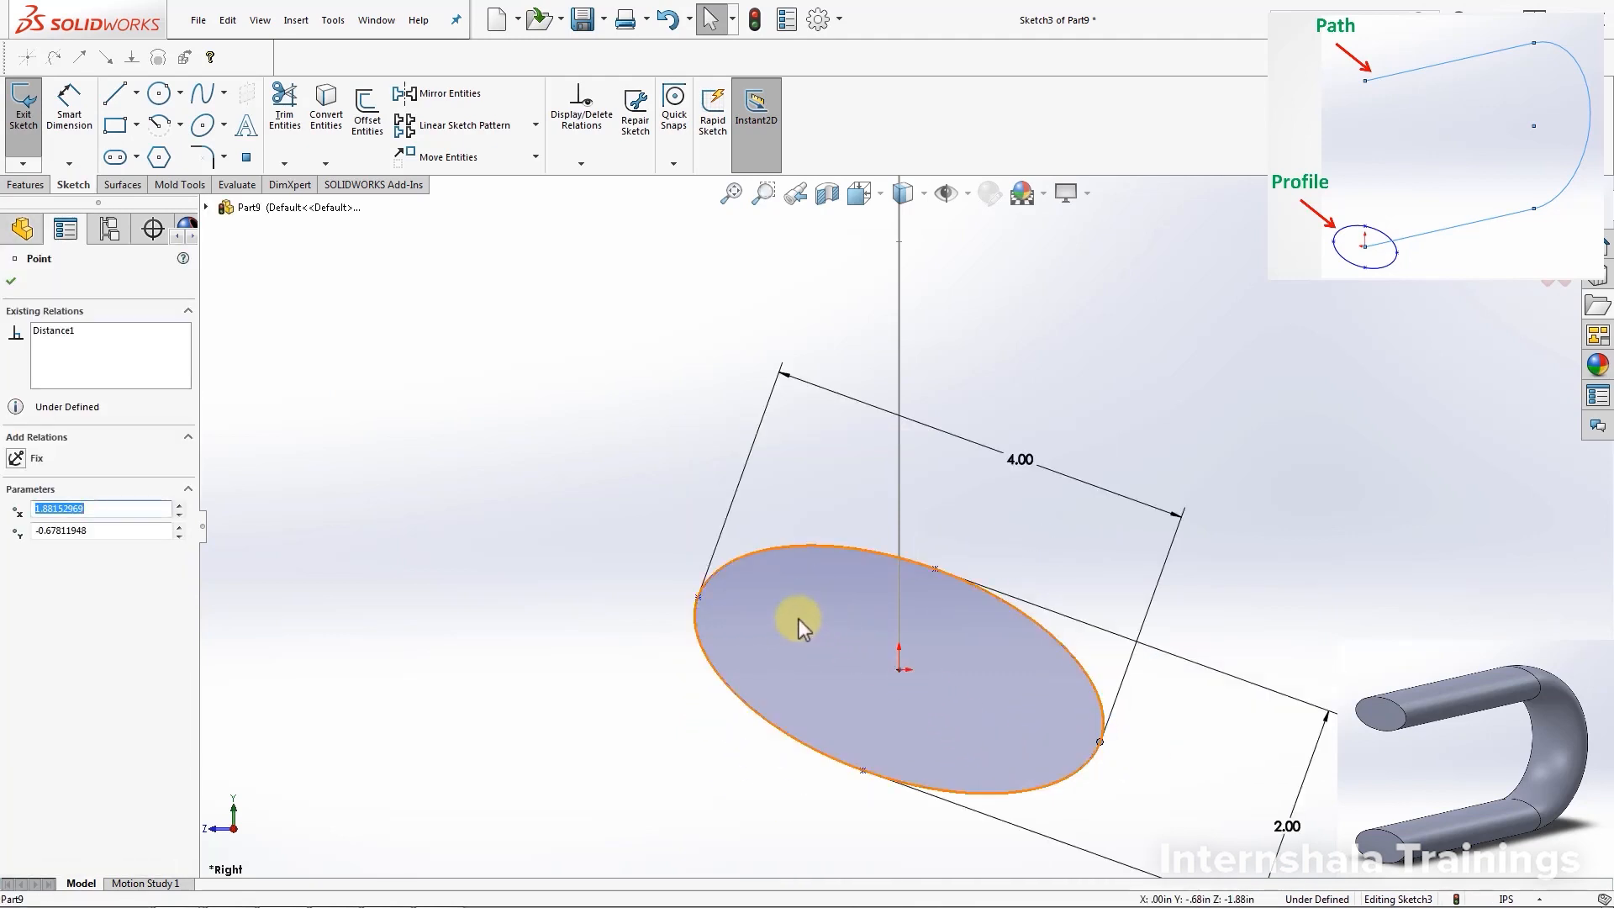
{"action": "left_click", "coordinate": [698, 597], "text": "ctrl"}
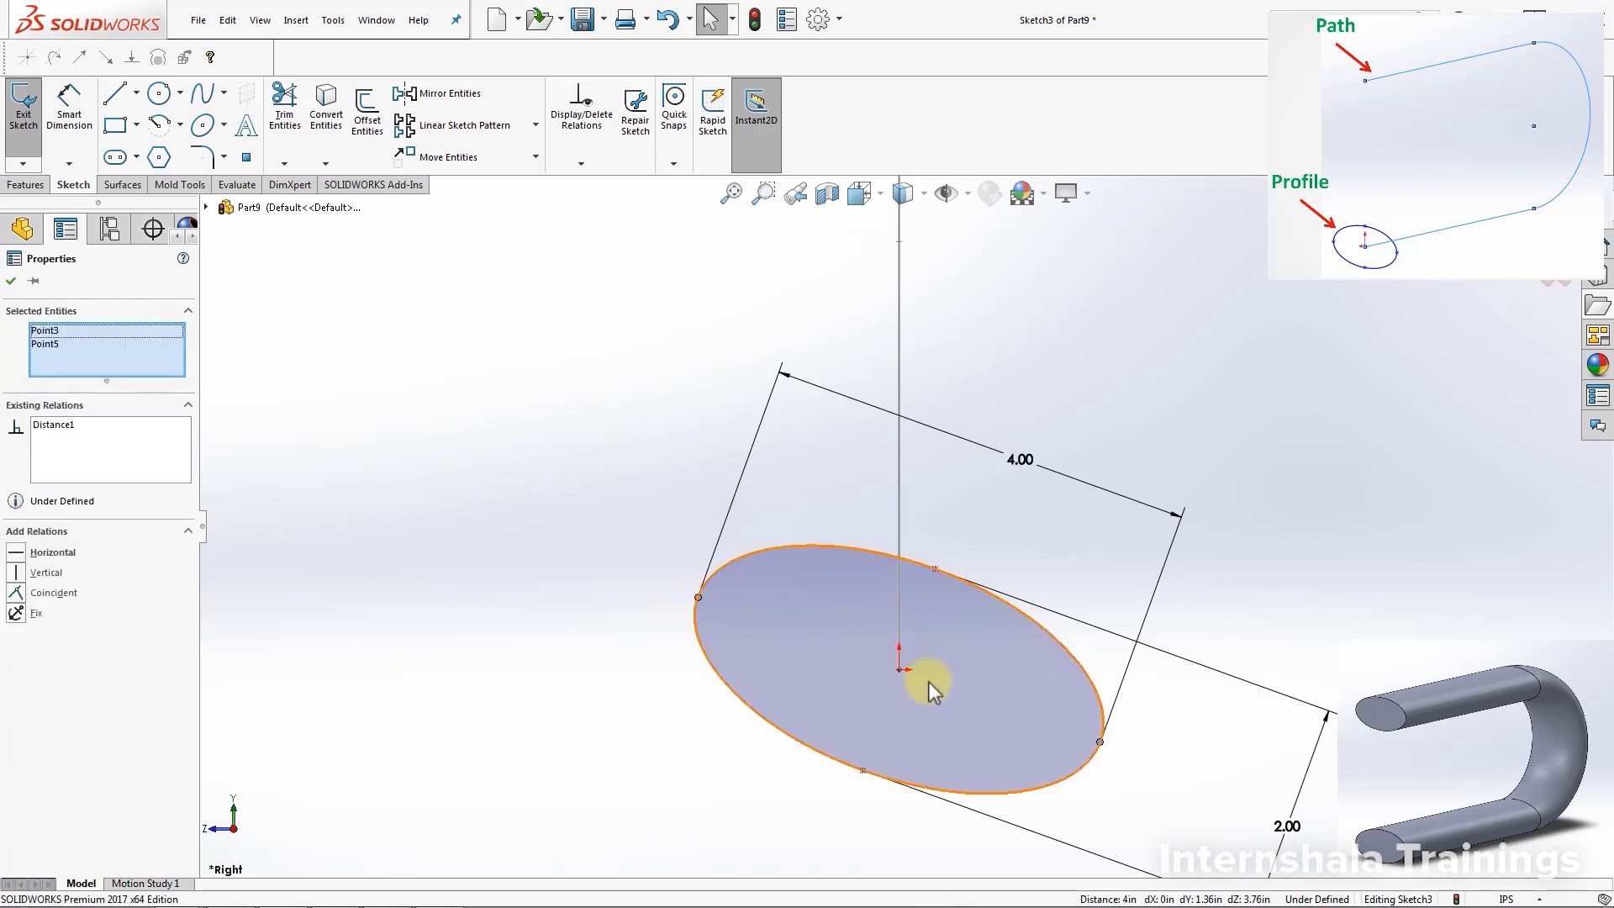
{"action": "left_click", "coordinate": [15, 552]}
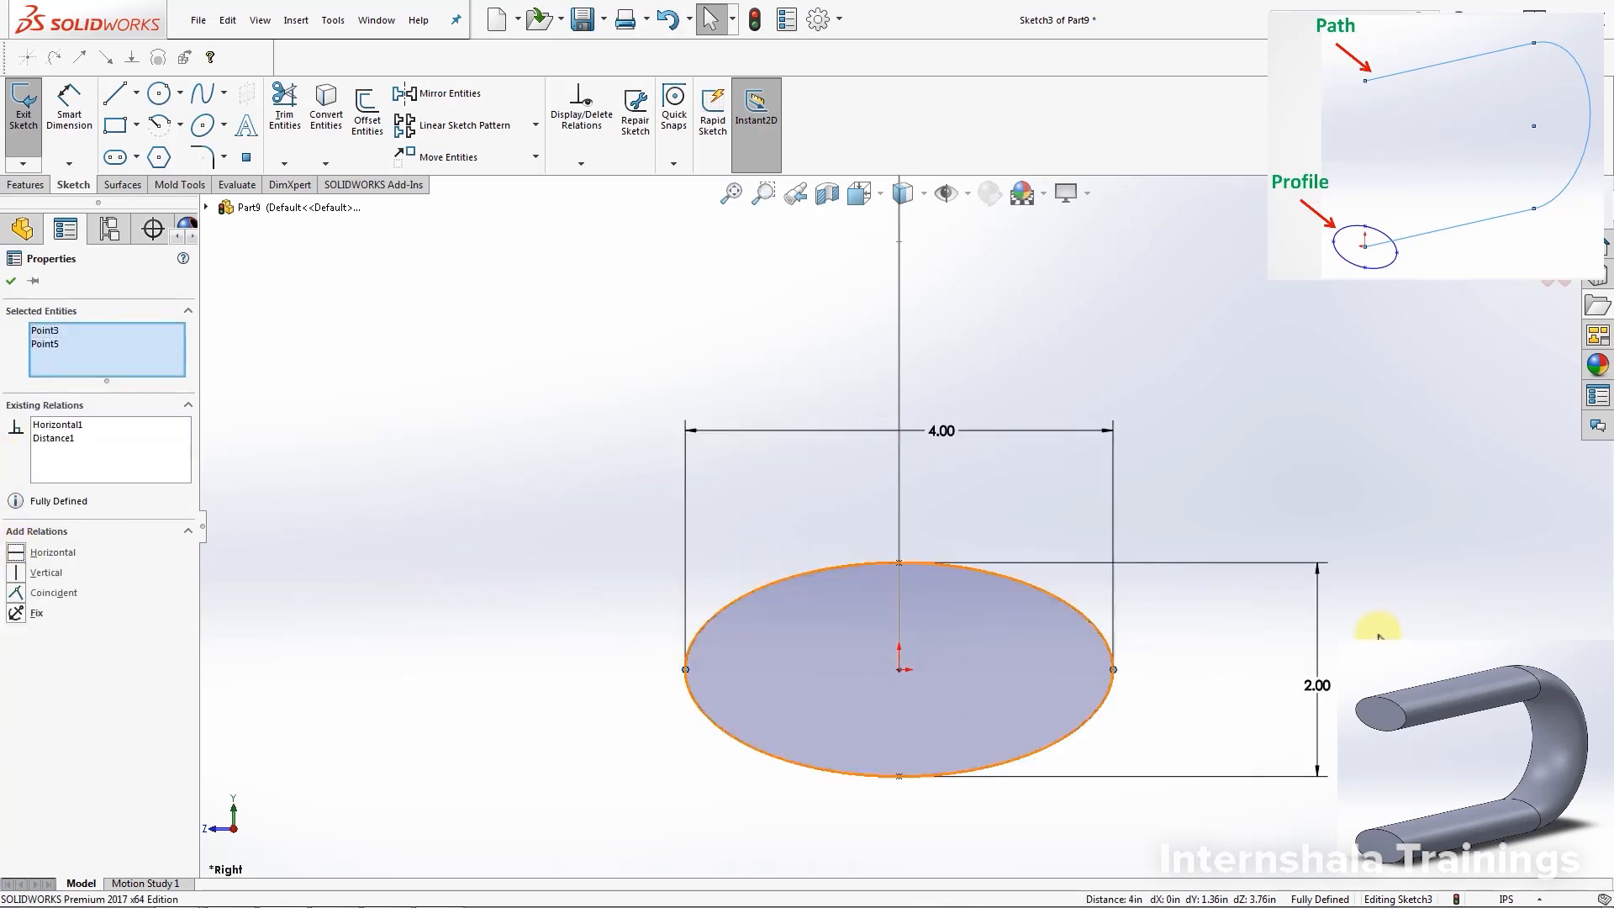
{"action": "key", "text": "Escape"}
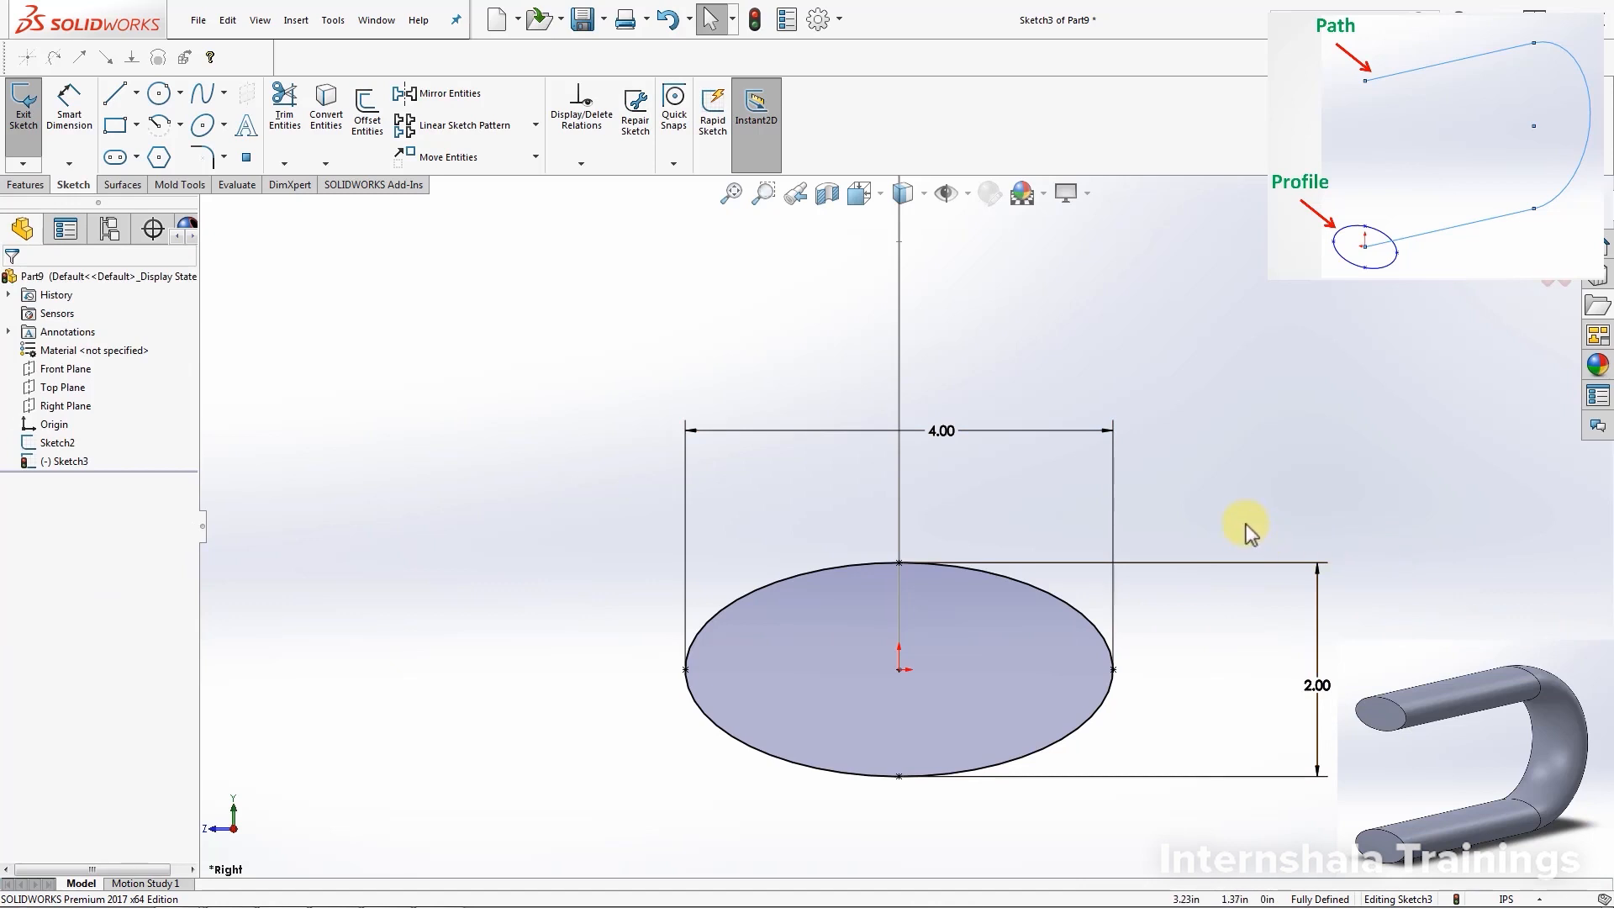
Exit the ellipse profile sketch and turn the model to an angled view of both sketches
{"action": "key", "text": "z"}
{"action": "left_click", "coordinate": [26, 113]}
{"action": "mouse_move", "coordinate": [1278, 446]}
{"action": "middle_mouse_down"}
{"action": "mouse_move", "coordinate": [1085, 475]}
{"action": "mouse_move", "coordinate": [972, 530]}
{"action": "mouse_move", "coordinate": [821, 565]}
{"action": "mouse_move", "coordinate": [778, 473]}
{"action": "mouse_move", "coordinate": [768, 496]}
{"action": "middle_mouse_up"}
{"action": "left_click", "coordinate": [678, 540]}
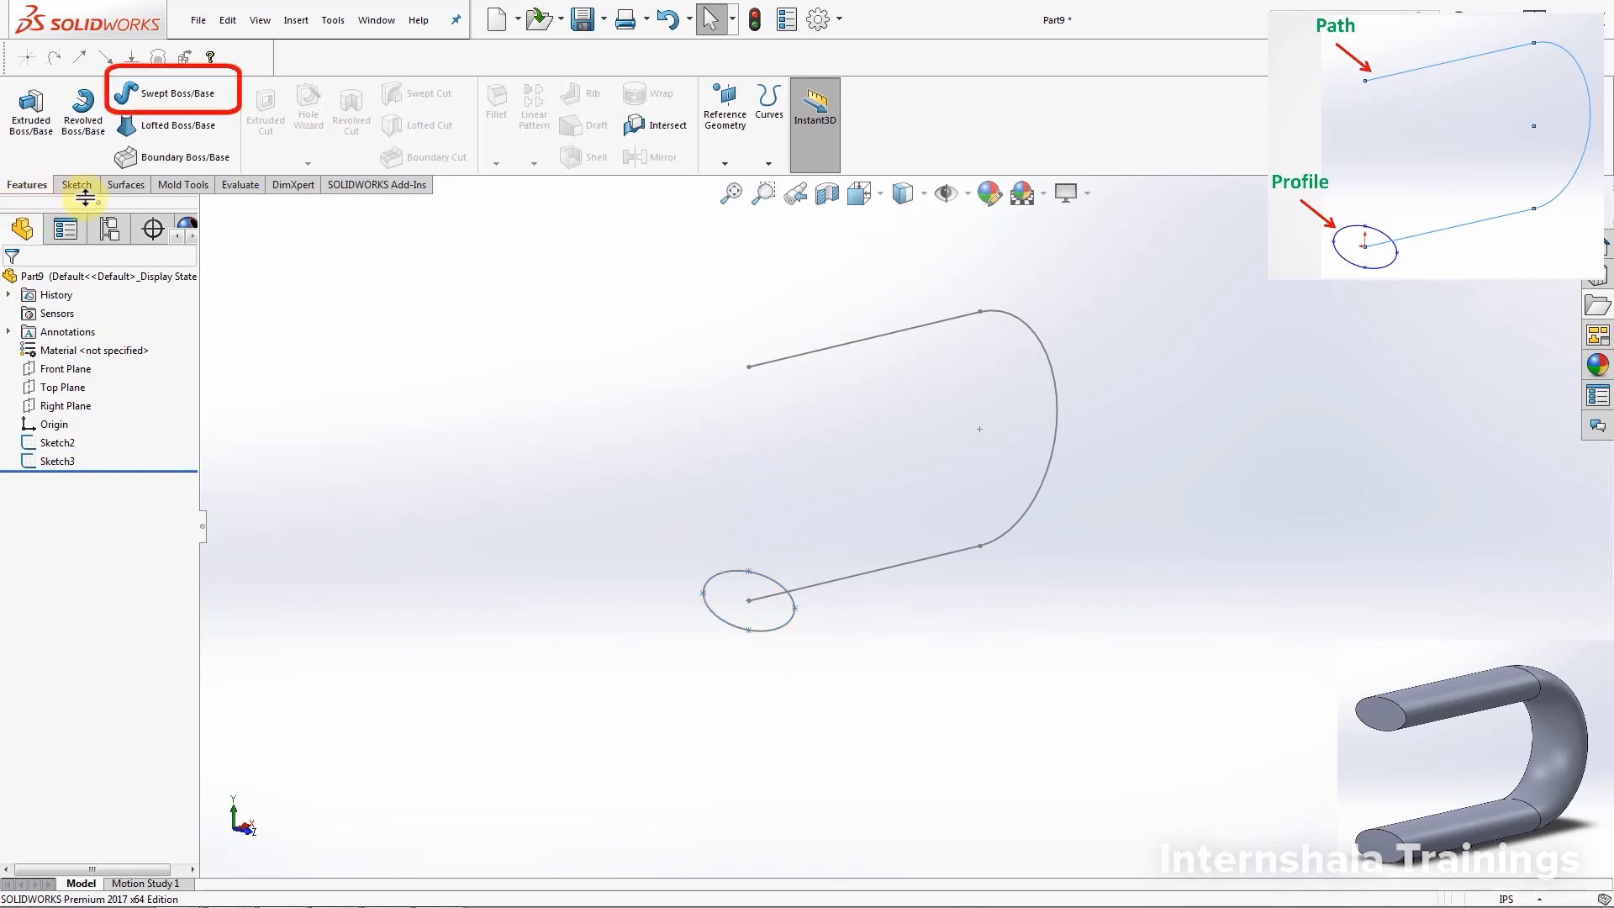
Create a Swept Boss/Base with the ellipse sketch as profile and the U-shaped sketch as path
{"action": "left_click", "coordinate": [137, 96]}
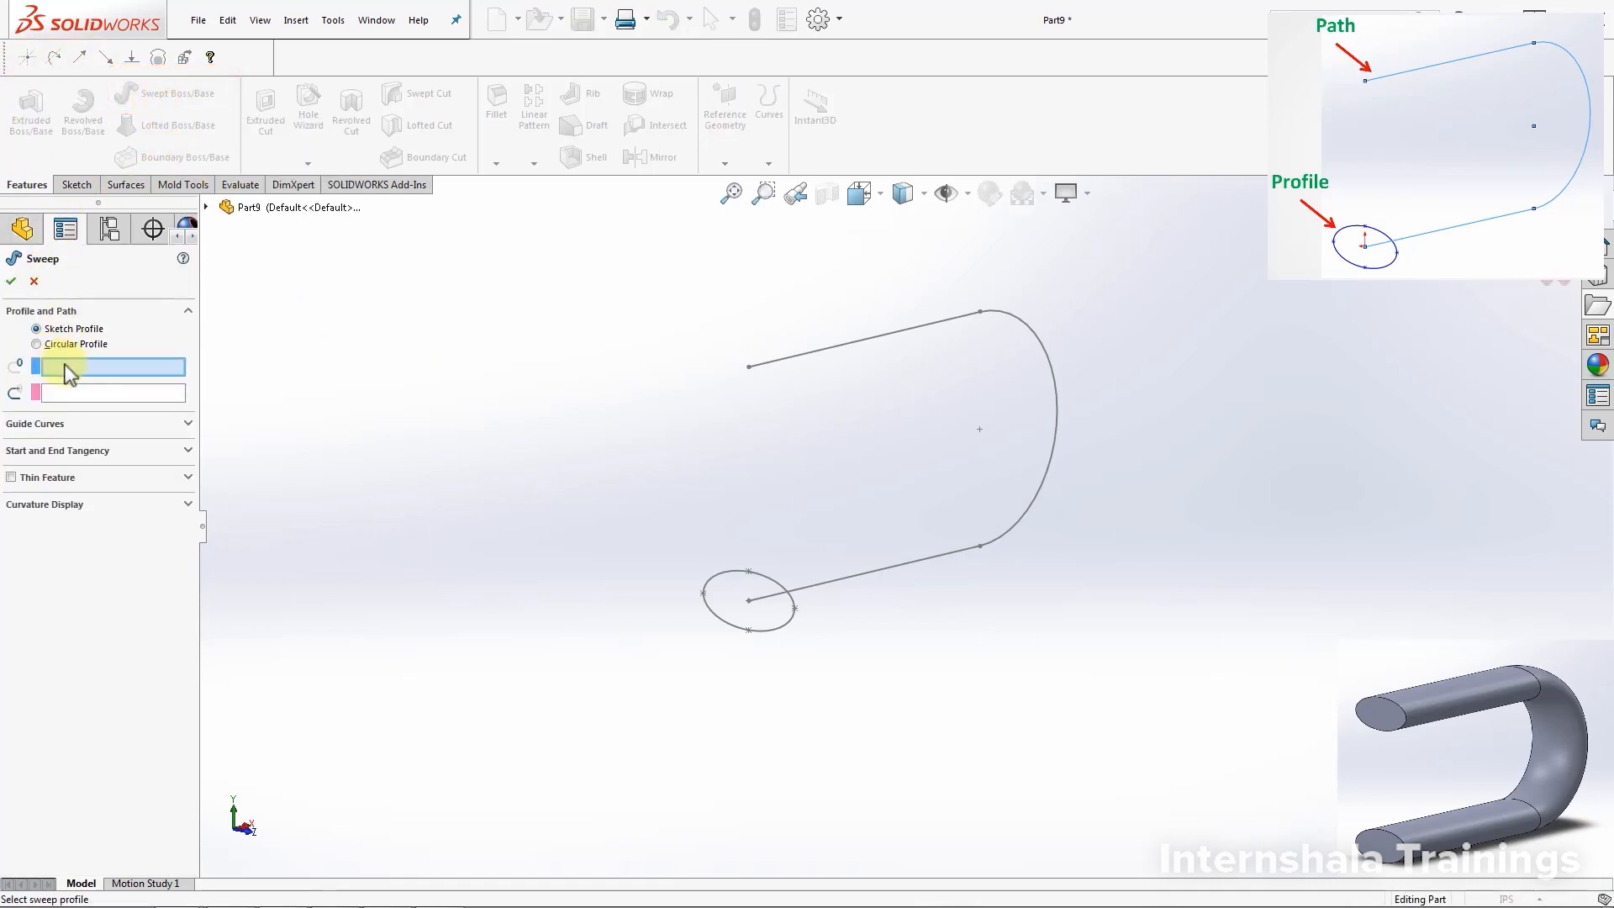
{"action": "left_click", "coordinate": [139, 394]}
{"action": "left_click", "coordinate": [145, 370]}
{"action": "left_click", "coordinate": [721, 577]}
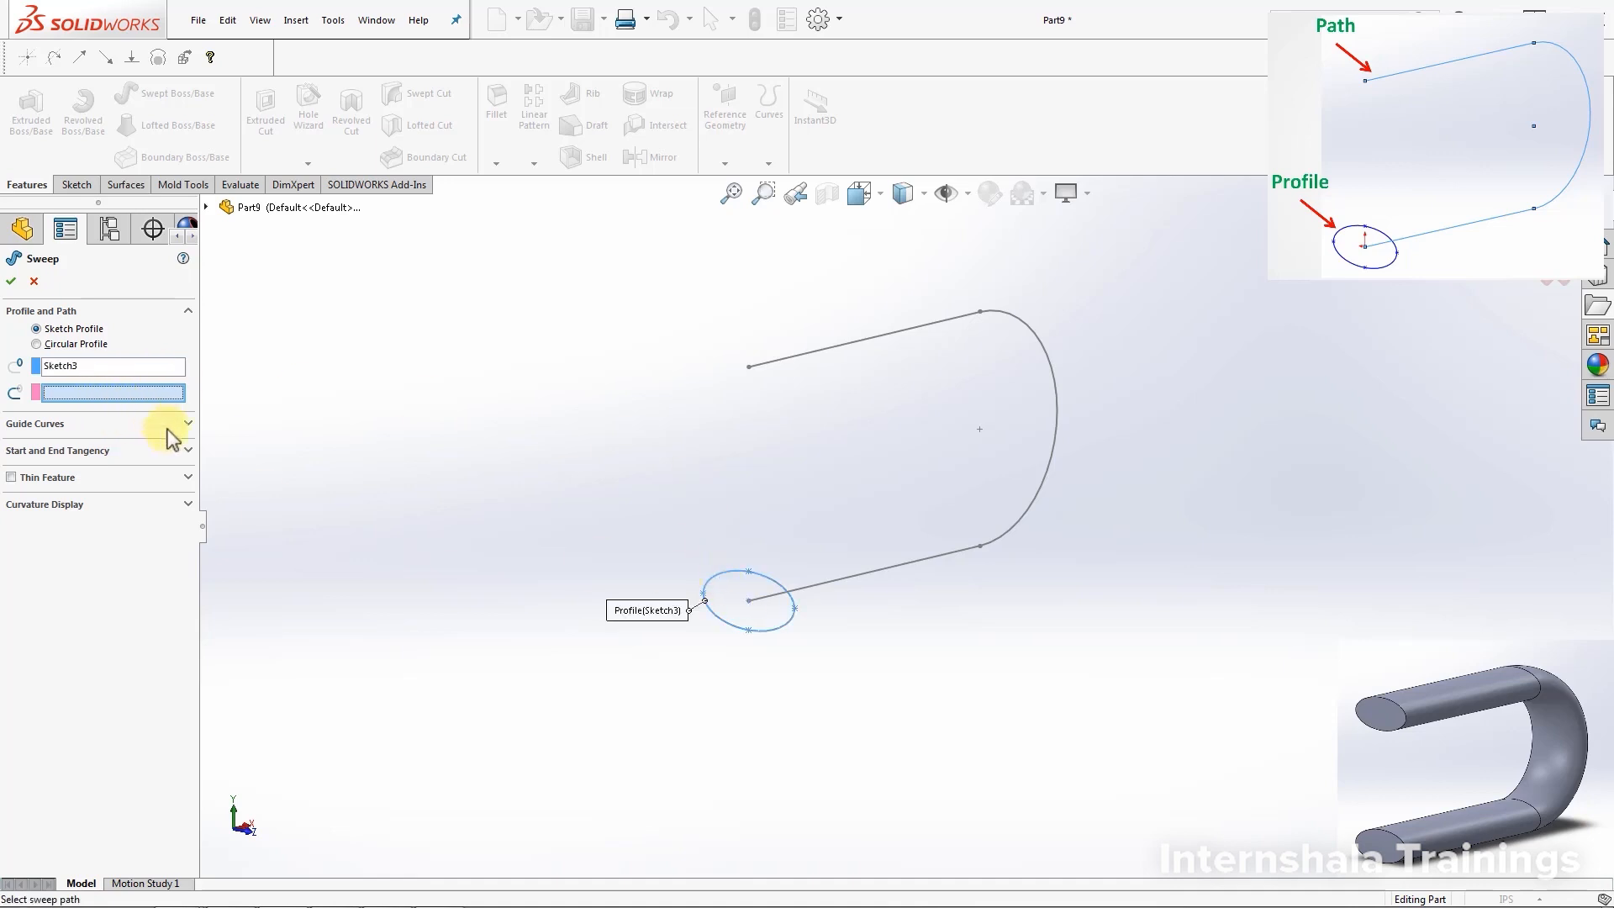
{"action": "left_click", "coordinate": [891, 568]}
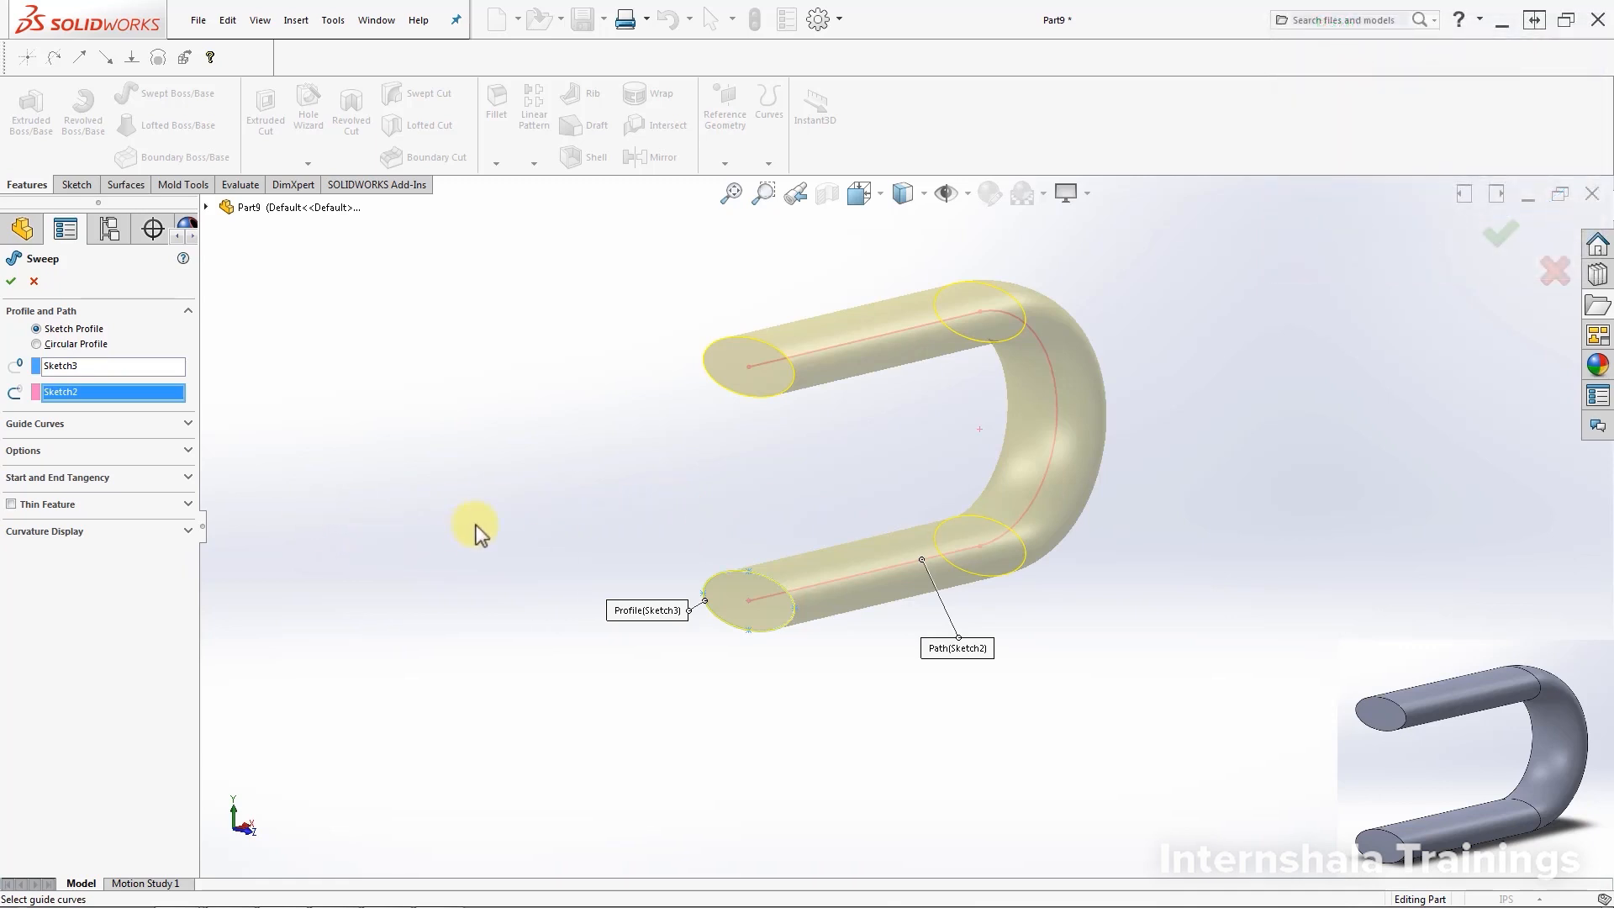
{"action": "scroll", "coordinate": [859, 491], "scroll_direction": "up", "scroll_amount": 1}
{"action": "scroll", "coordinate": [859, 489], "scroll_direction": "down", "scroll_amount": 1}
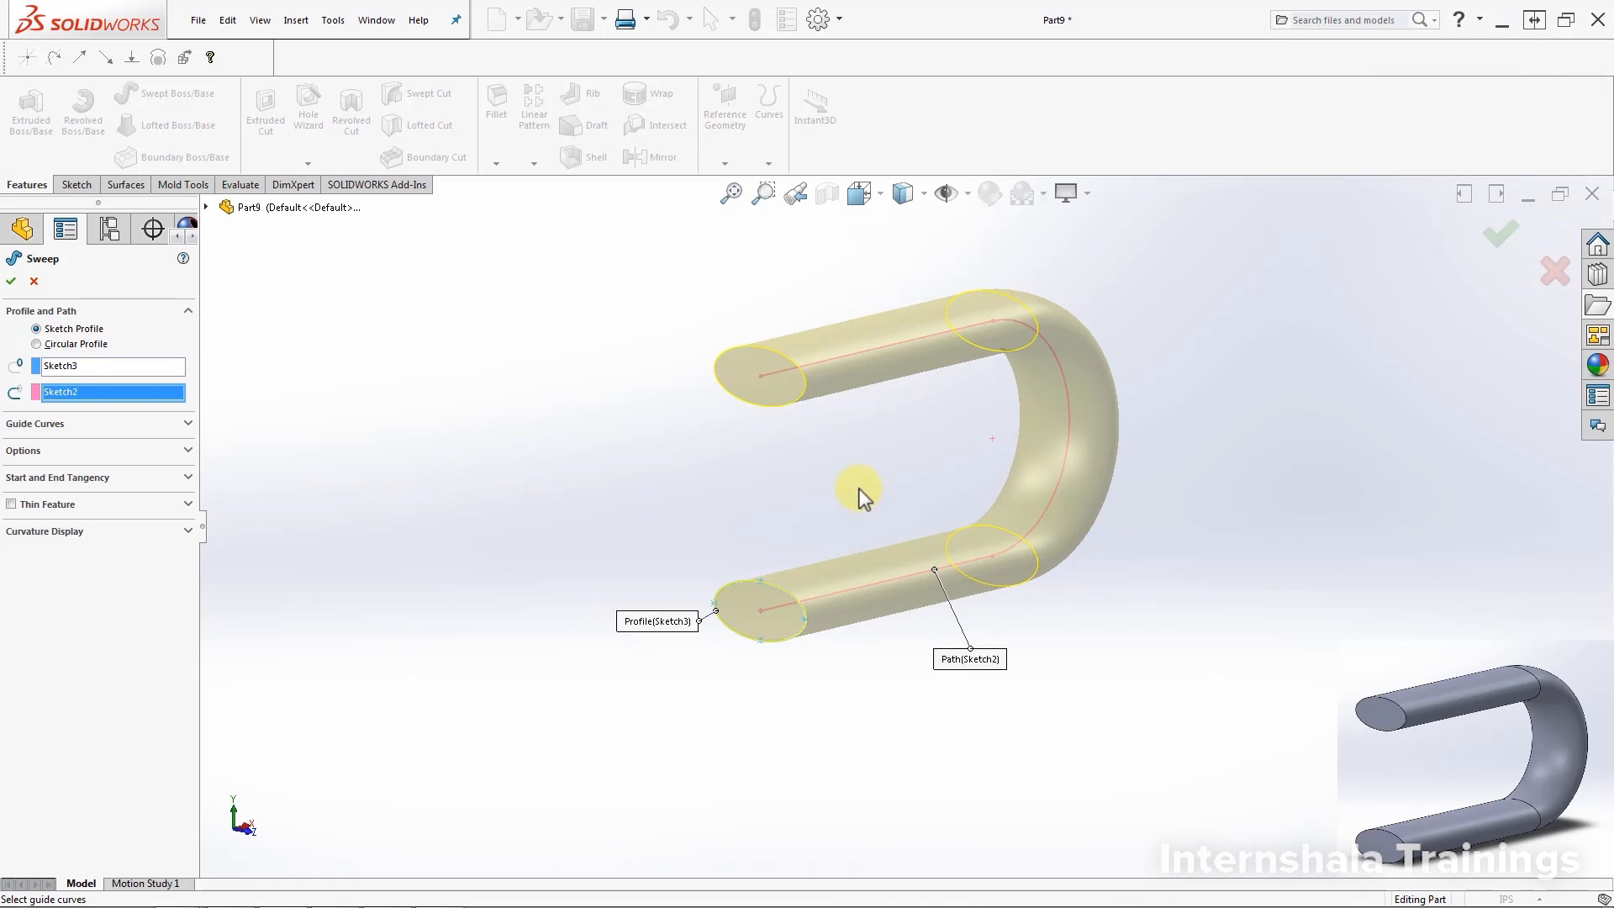
{"action": "left_click", "coordinate": [11, 286]}
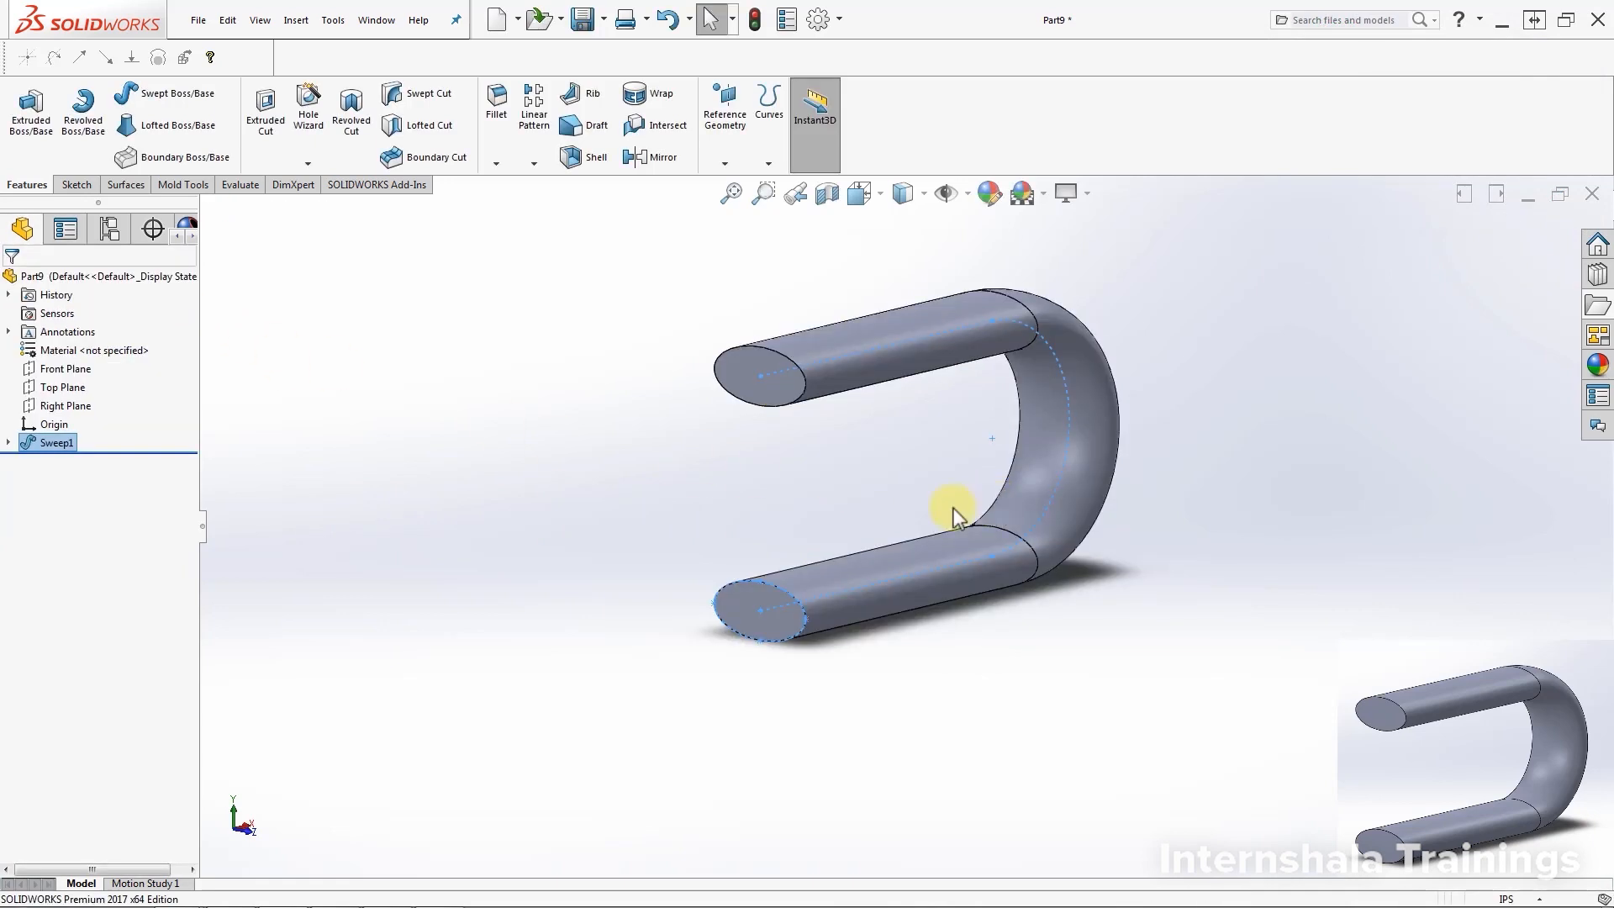
{"action": "left_click", "coordinate": [953, 508]}
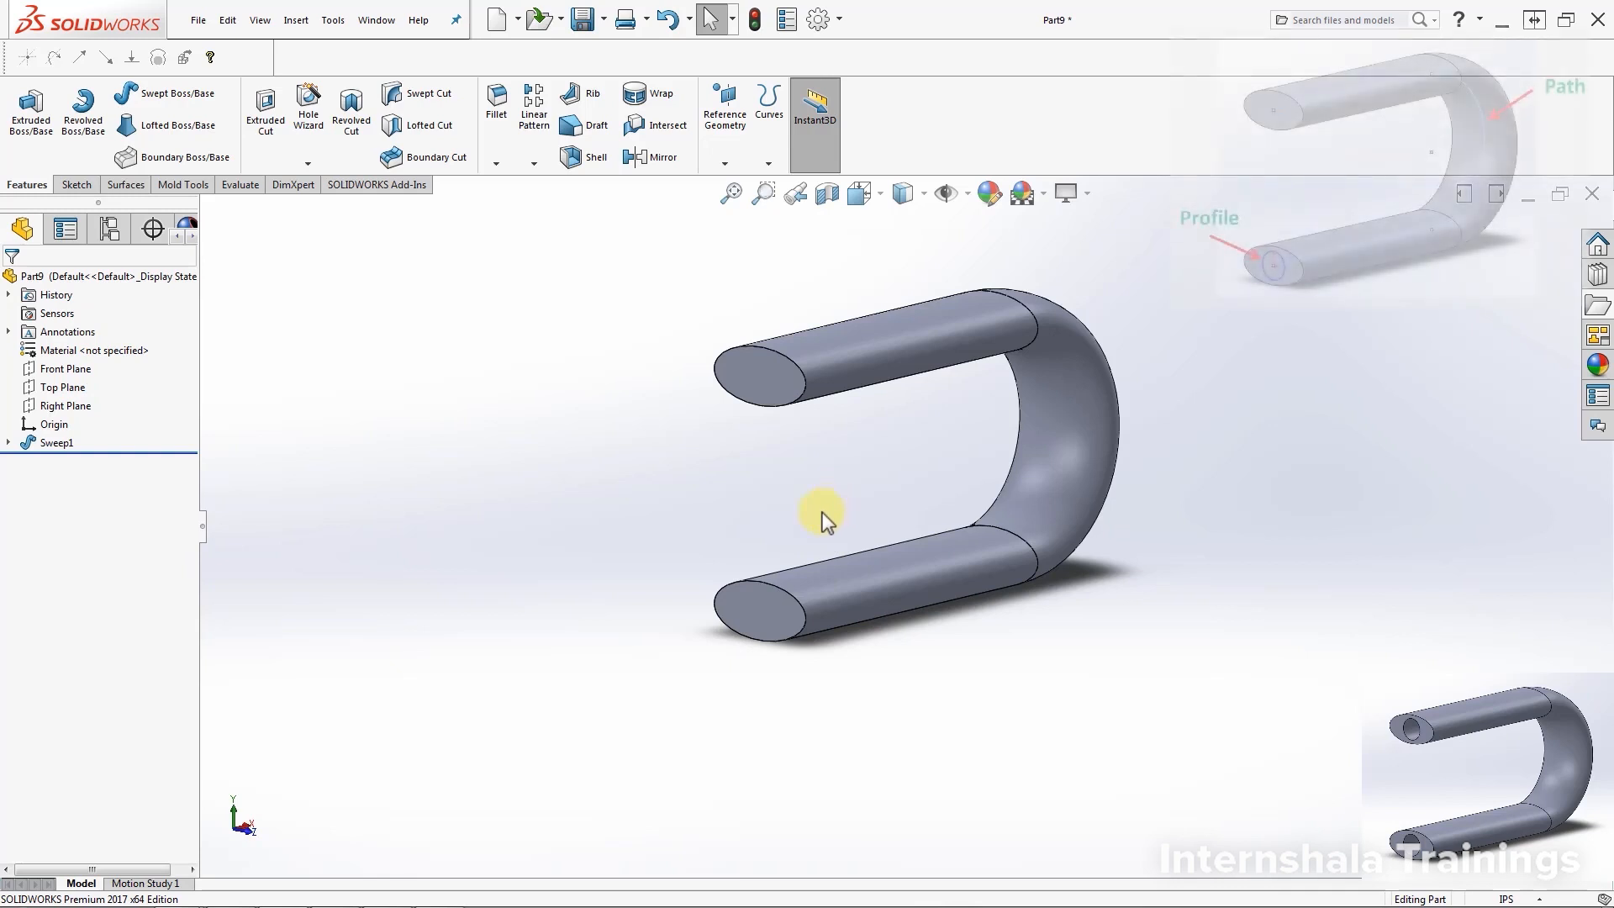
Start a sketch on the elliptical end face of the lower arm and orient the view normal to it
{"action": "left_click", "coordinate": [768, 622]}
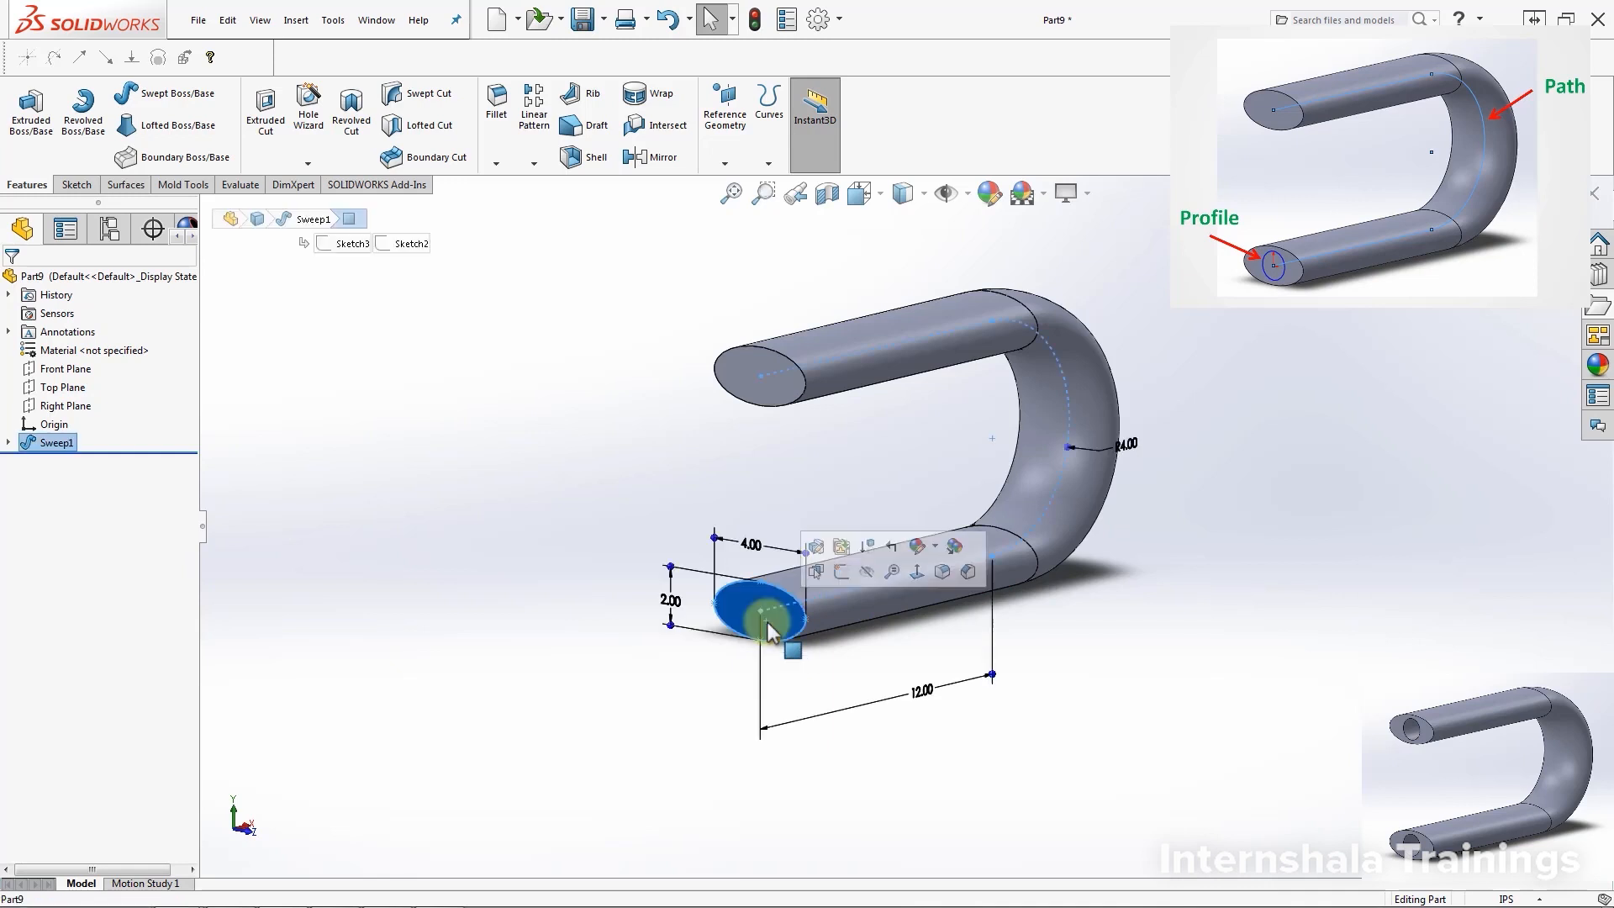
{"action": "left_click", "coordinate": [842, 573]}
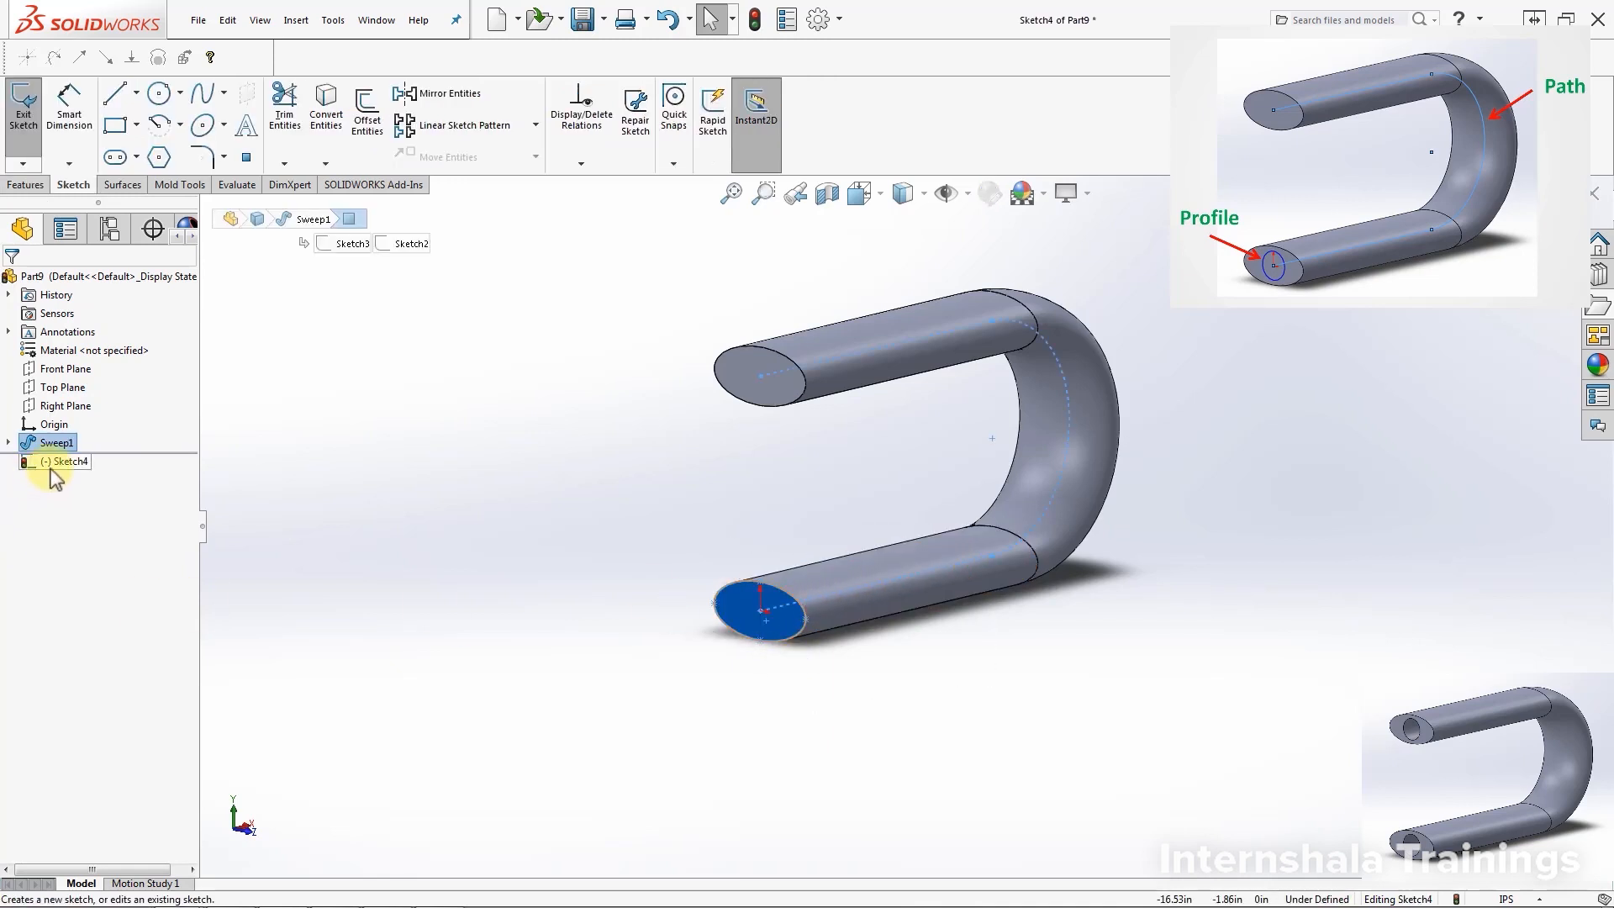
{"action": "left_click", "coordinate": [64, 462]}
{"action": "left_click", "coordinate": [99, 439]}
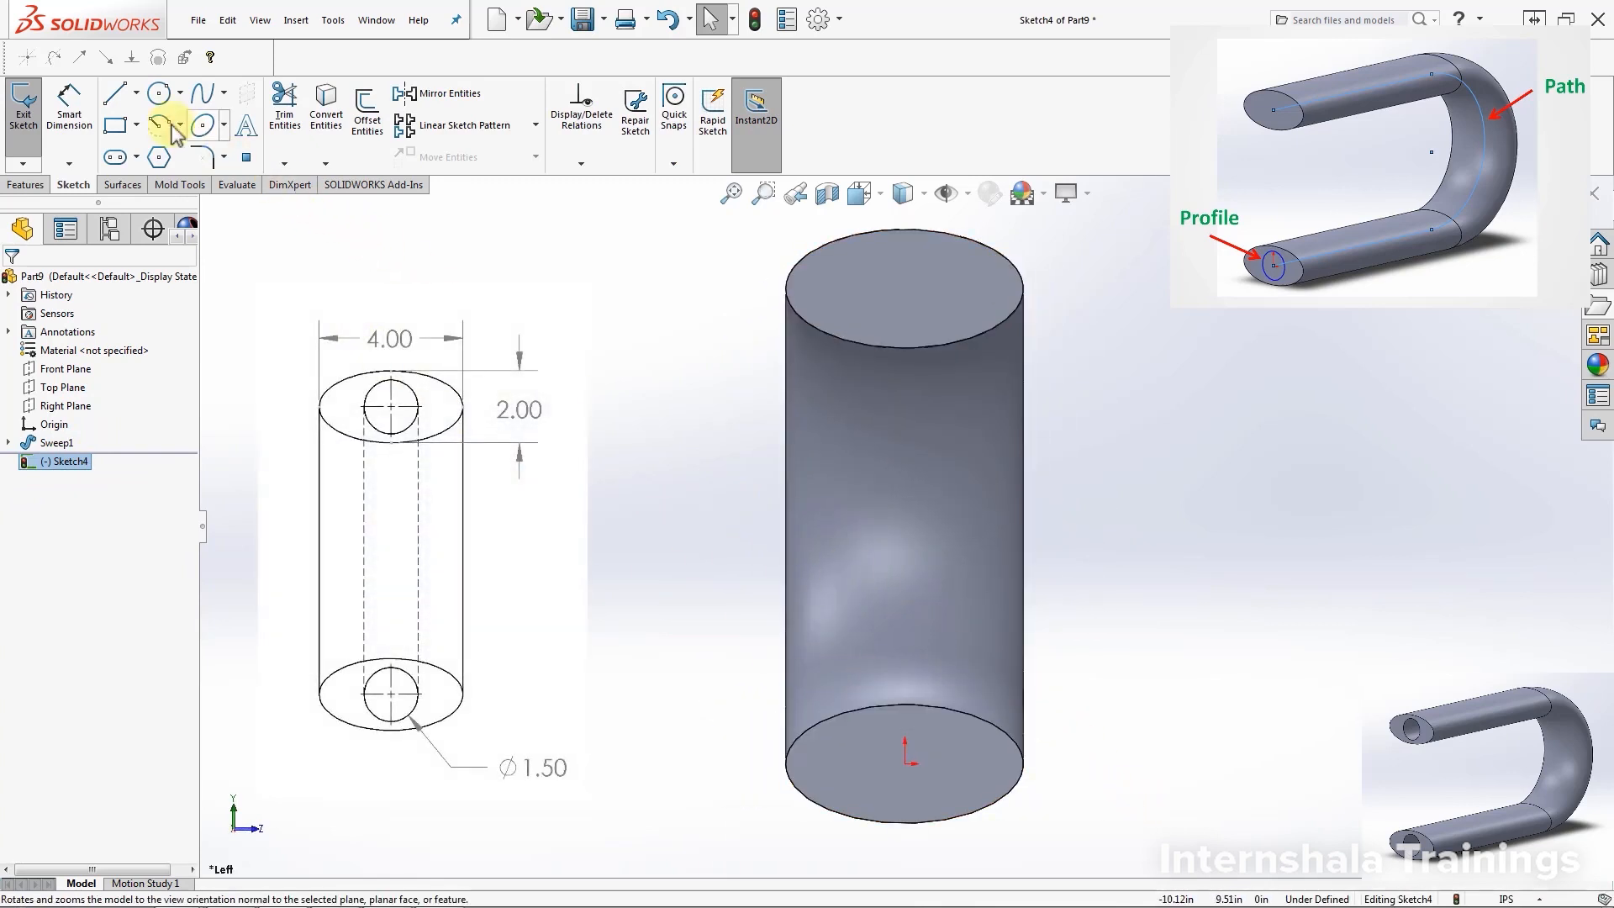
Sketch a circle centred on the origin with a radius of about 0.8 in on the lower end face
{"action": "left_click", "coordinate": [159, 95]}
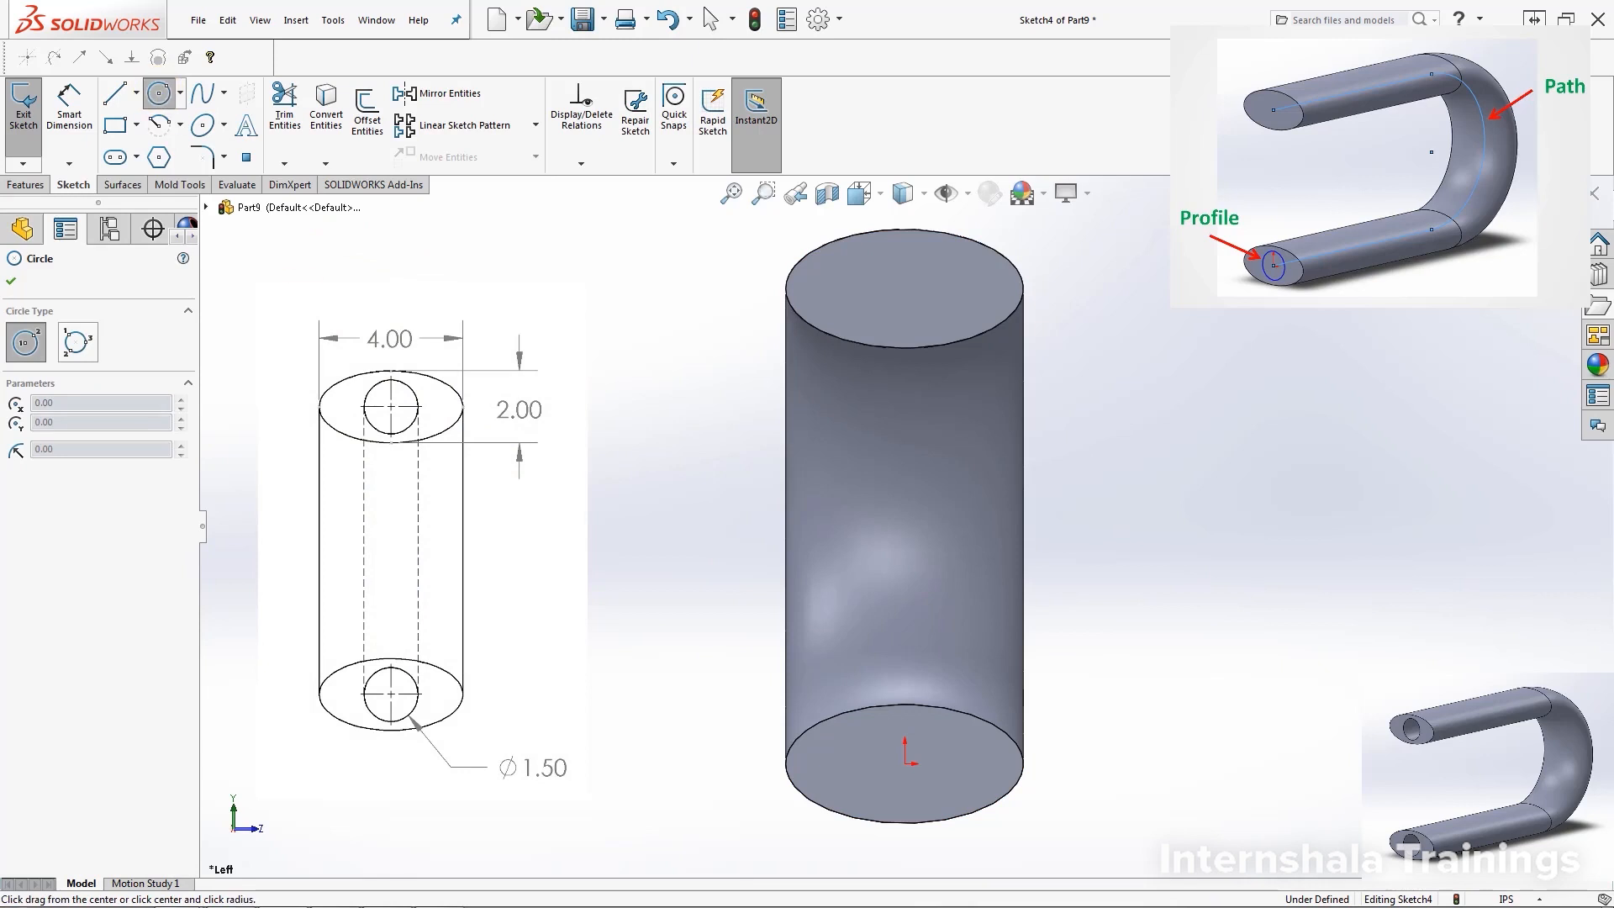
{"action": "left_click", "coordinate": [905, 765]}
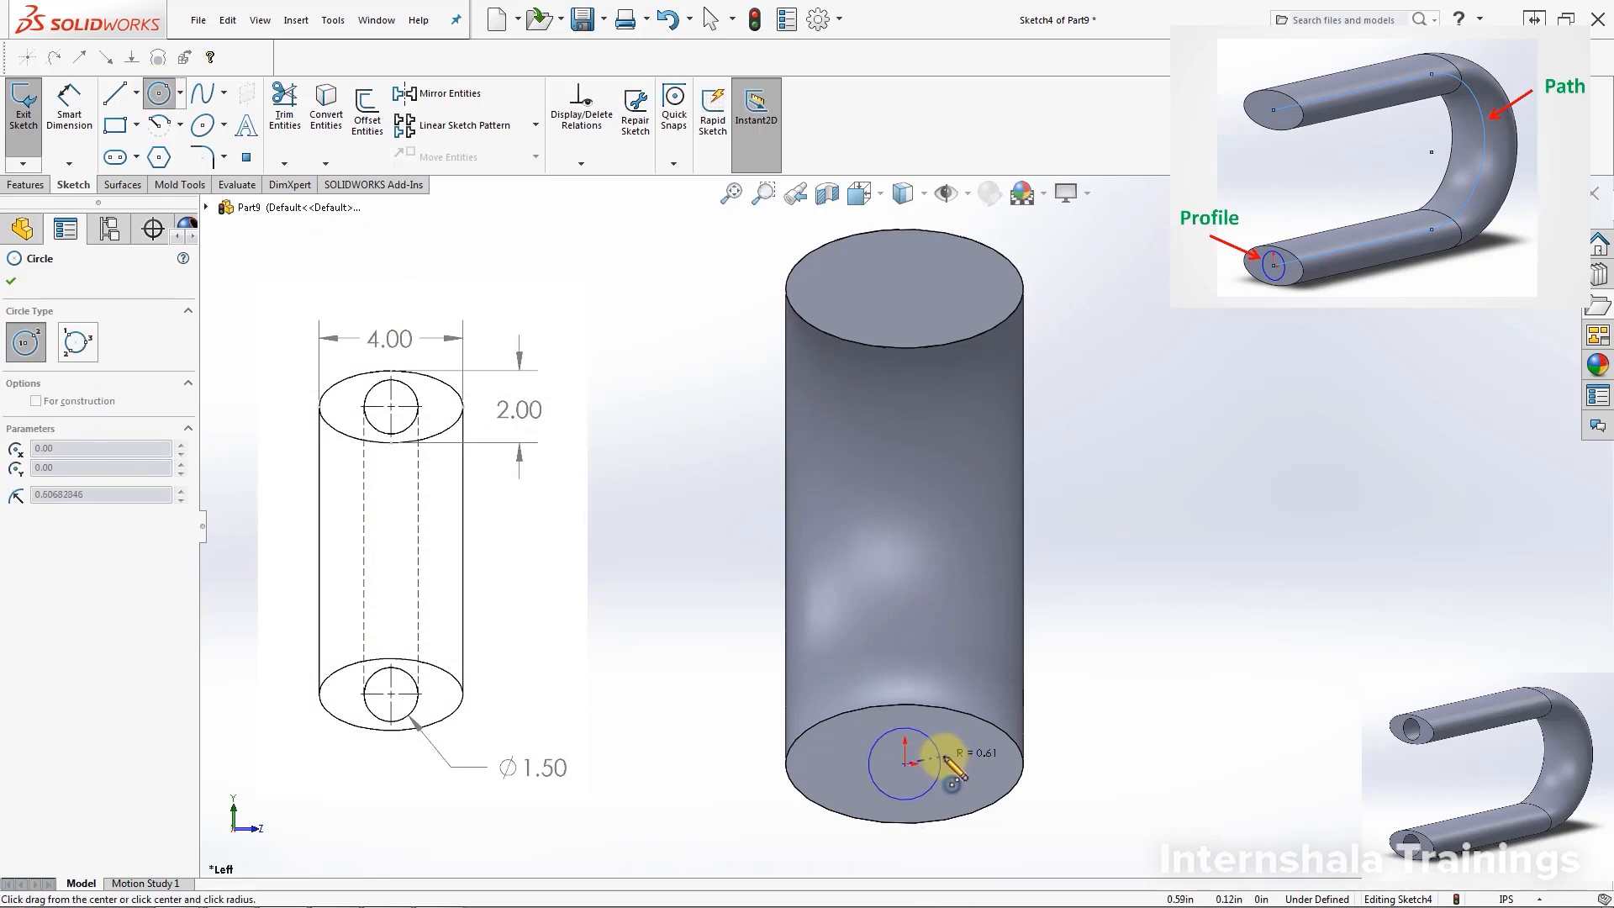
{"action": "left_click", "coordinate": [952, 759]}
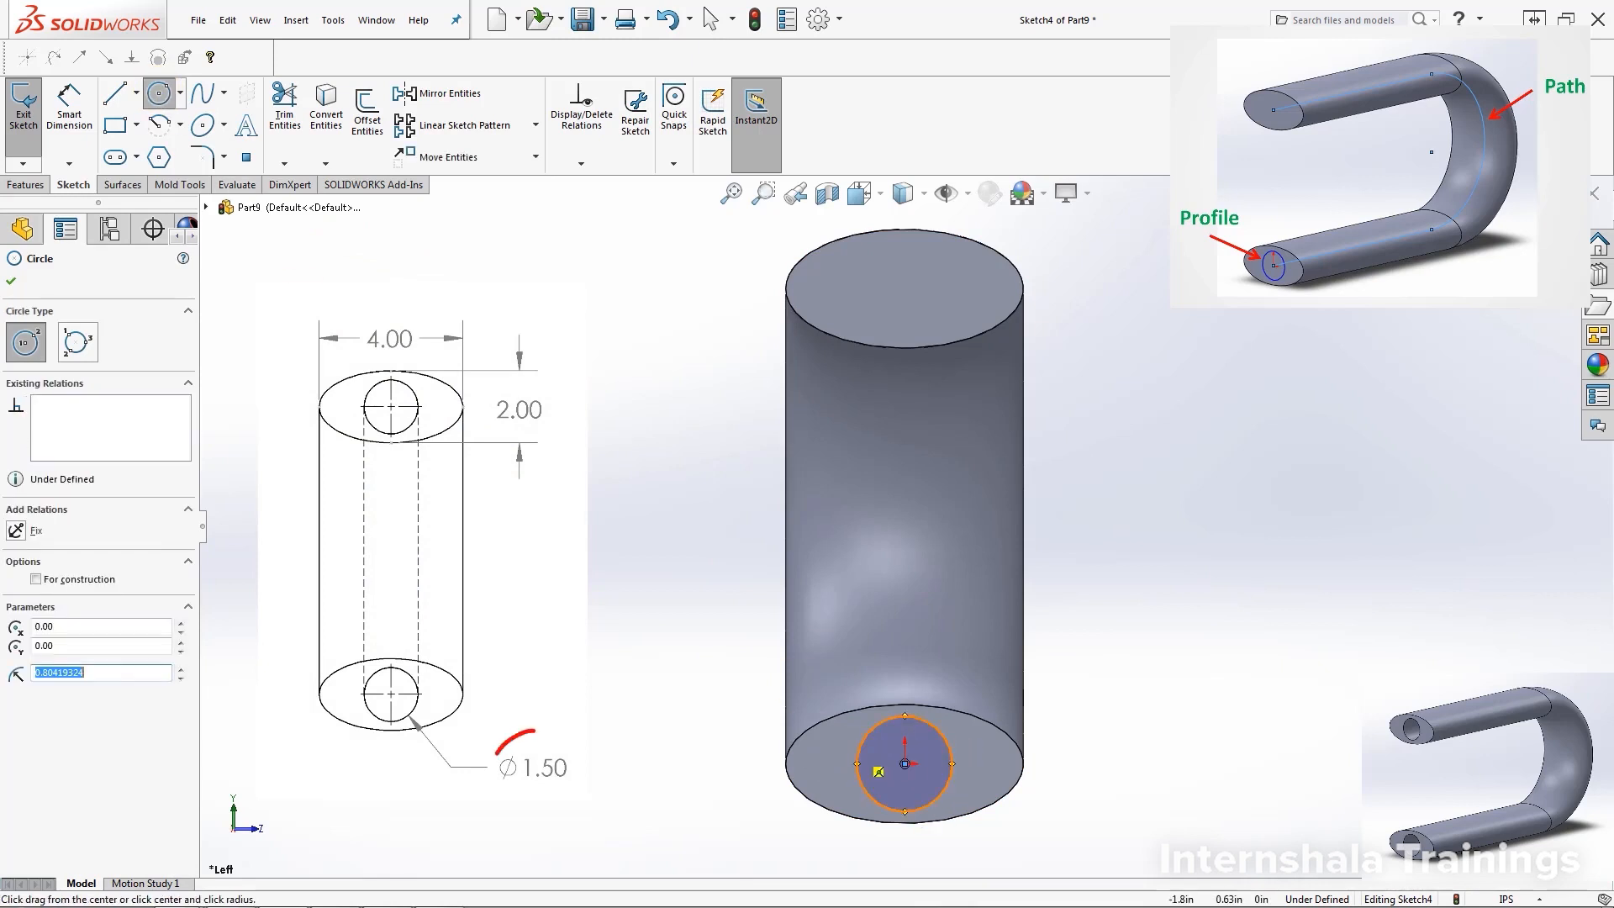
Dimension the circle's diameter as 1.5 in
{"action": "left_click", "coordinate": [69, 105]}
{"action": "left_click", "coordinate": [954, 770]}
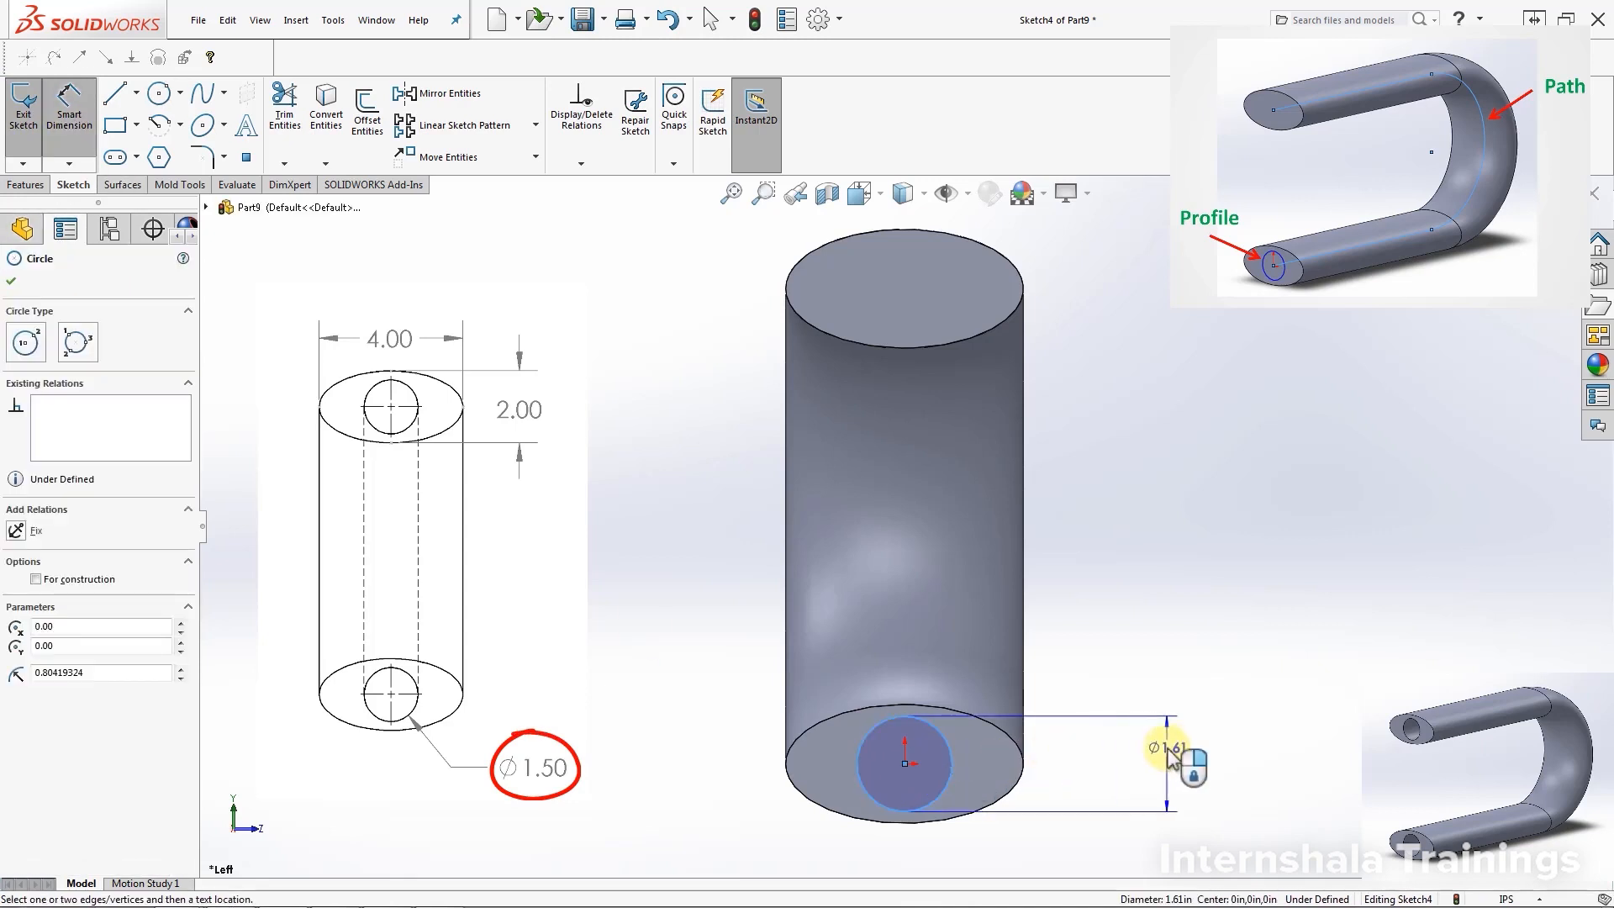
{"action": "left_click", "coordinate": [1180, 756]}
{"action": "type", "text": "1.5"}
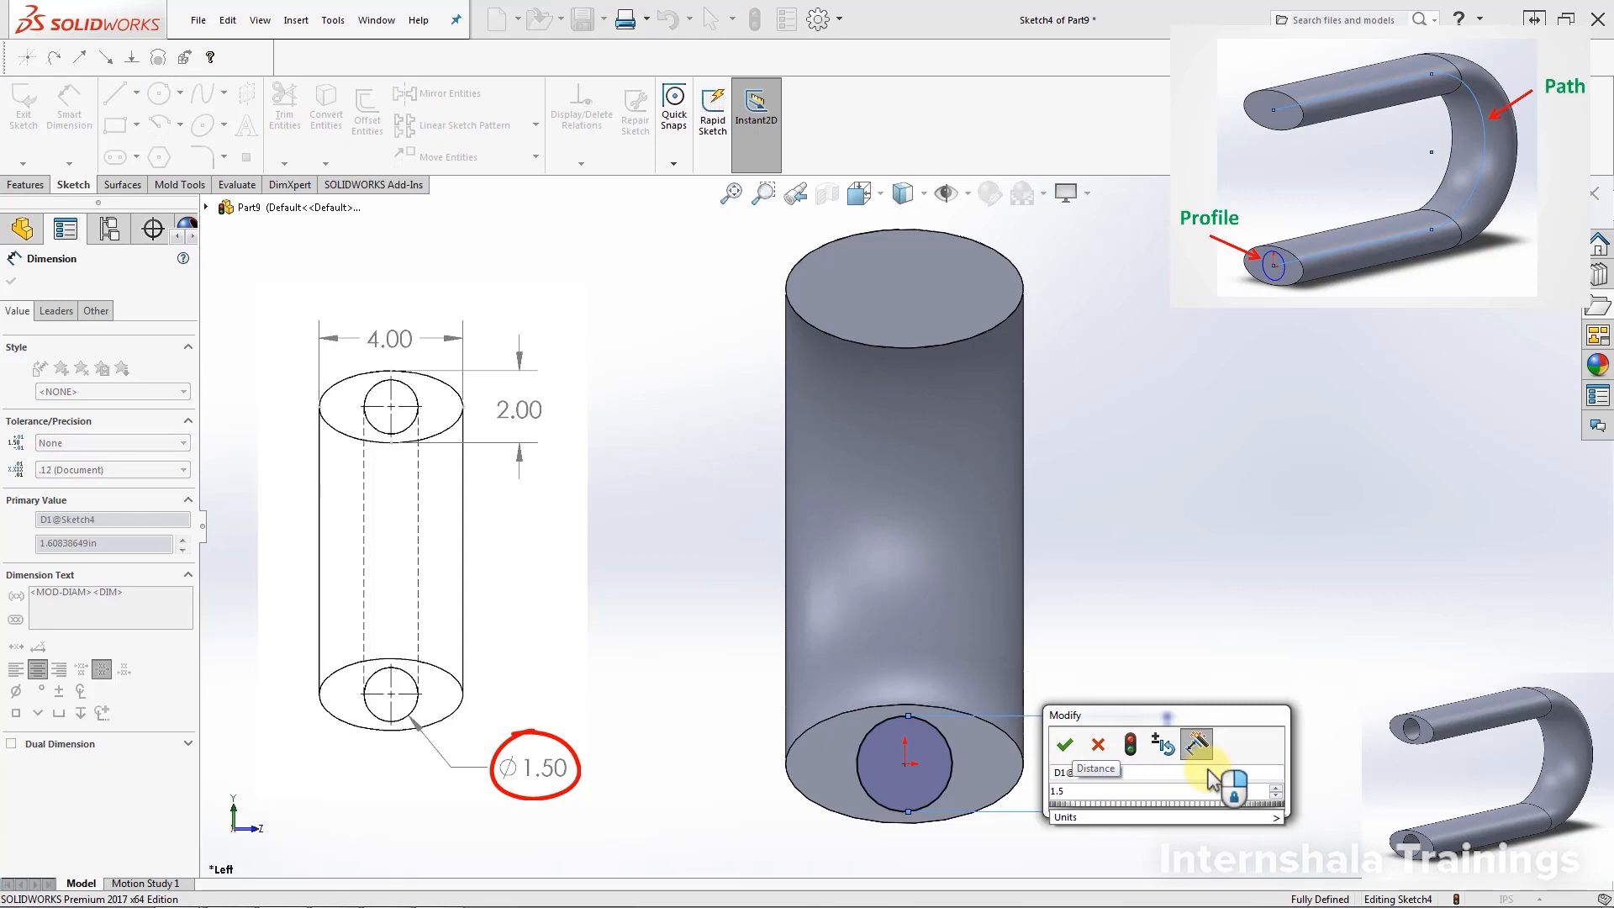
{"action": "key", "text": "Return"}
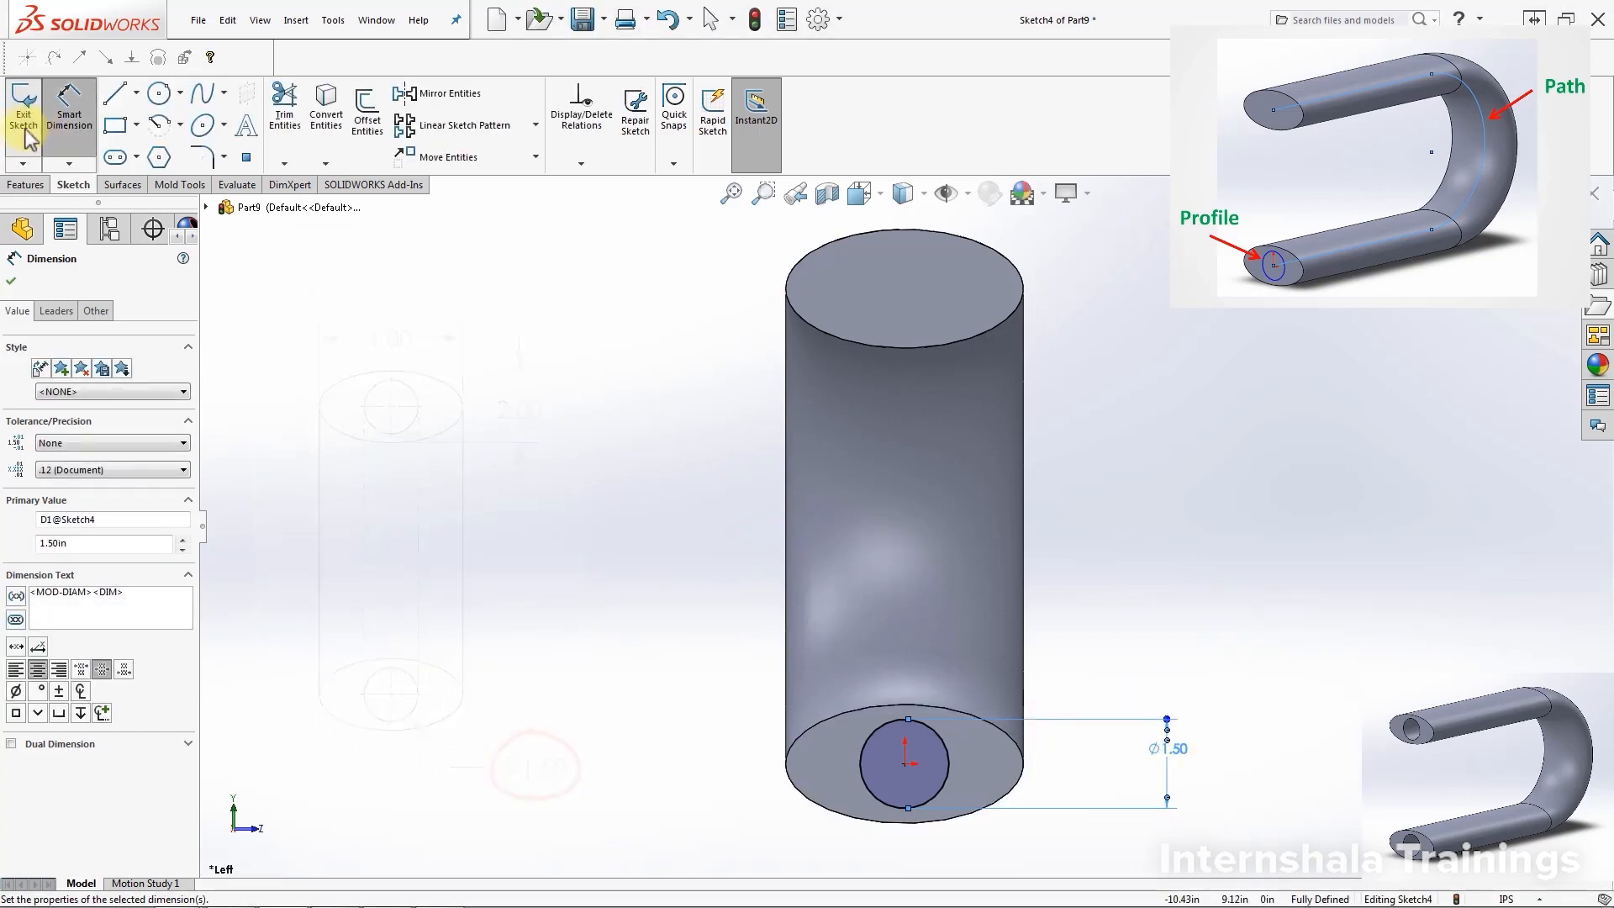
Exit the circle sketch with the model turned to an angled view of the U-shaped body
{"action": "left_click", "coordinate": [64, 141]}
{"action": "left_click", "coordinate": [731, 670]}
{"action": "middle_click_drag", "start_coordinate": [1200, 652], "coordinate": [671, 641]}
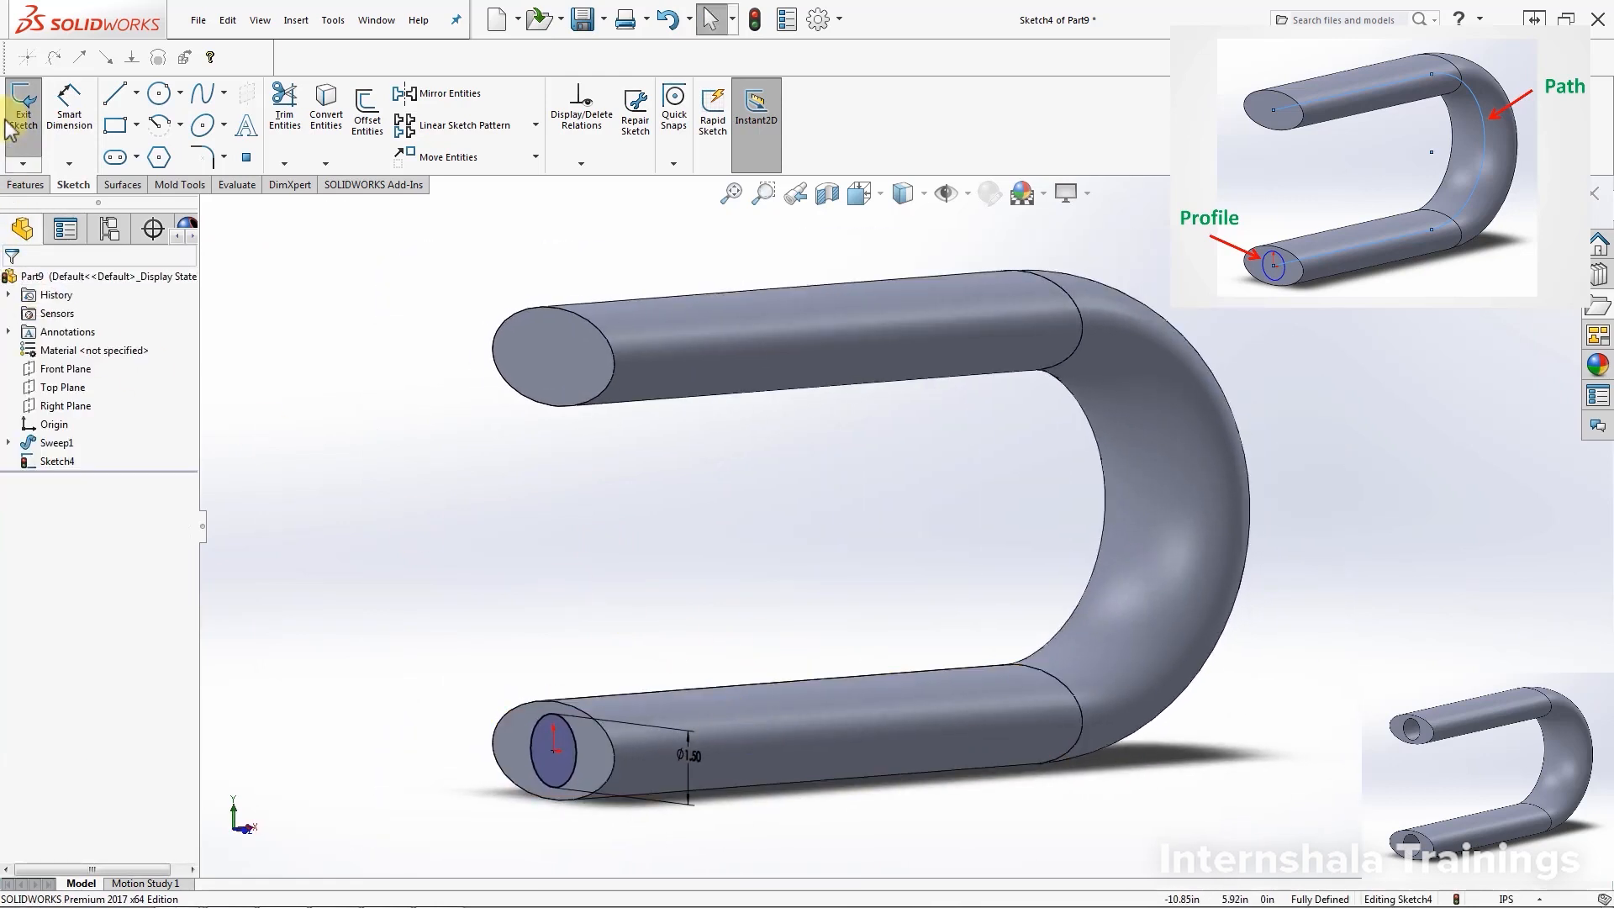
{"action": "left_click", "coordinate": [20, 143]}
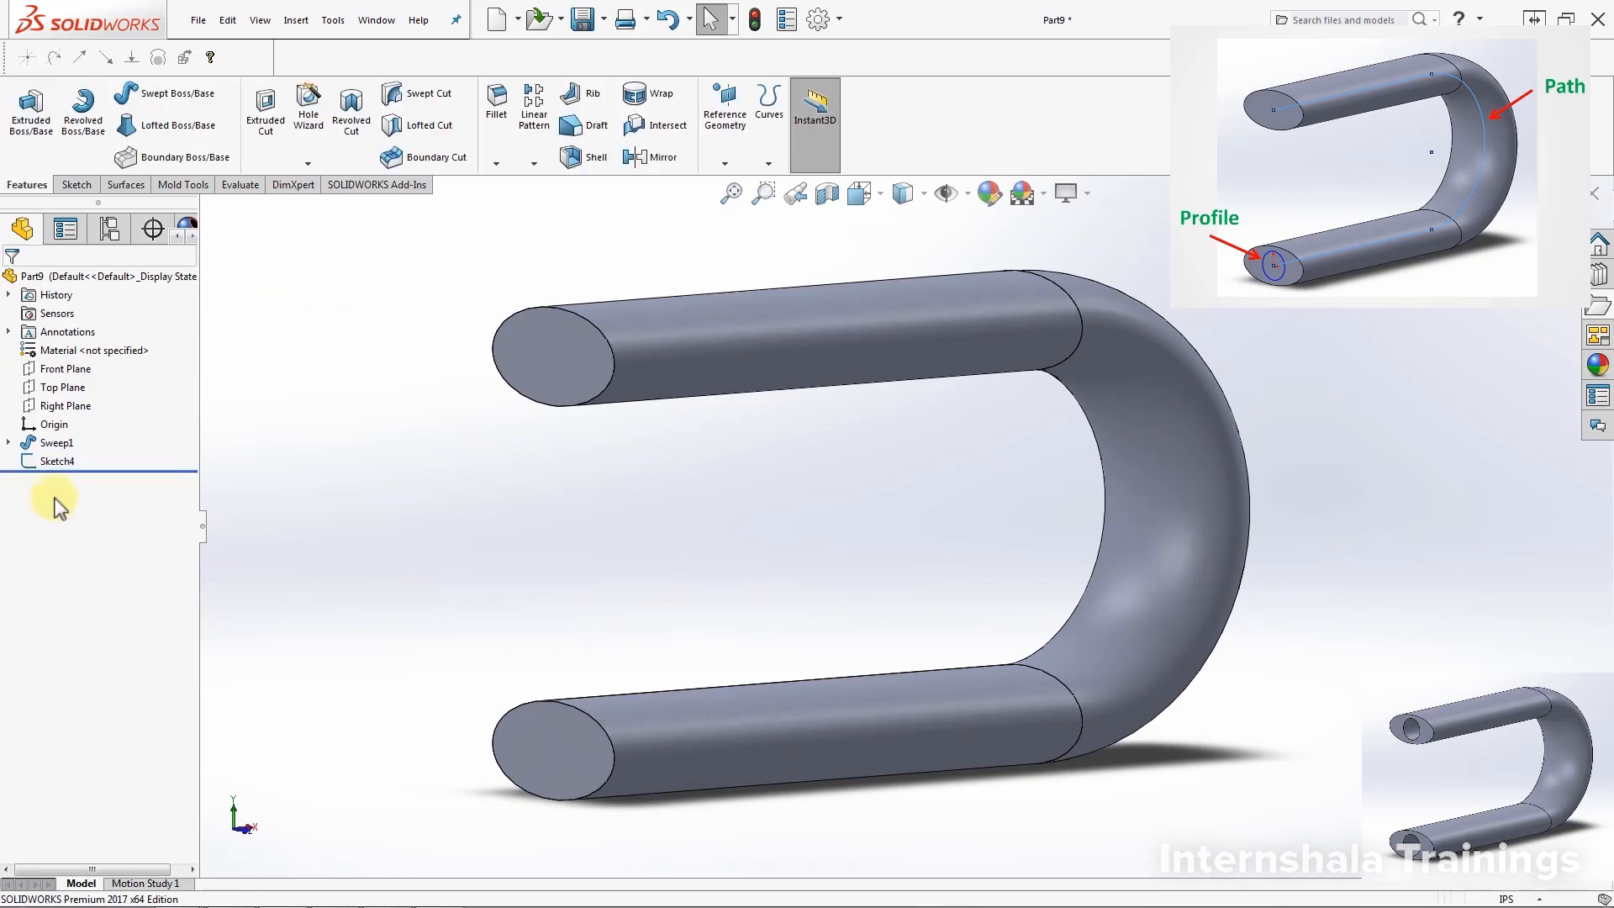
Create a swept cut using the 1.5 in circle (Sketch4) as the profile and the U-shaped Sketch2 as the path
{"action": "left_click", "coordinate": [56, 462]}
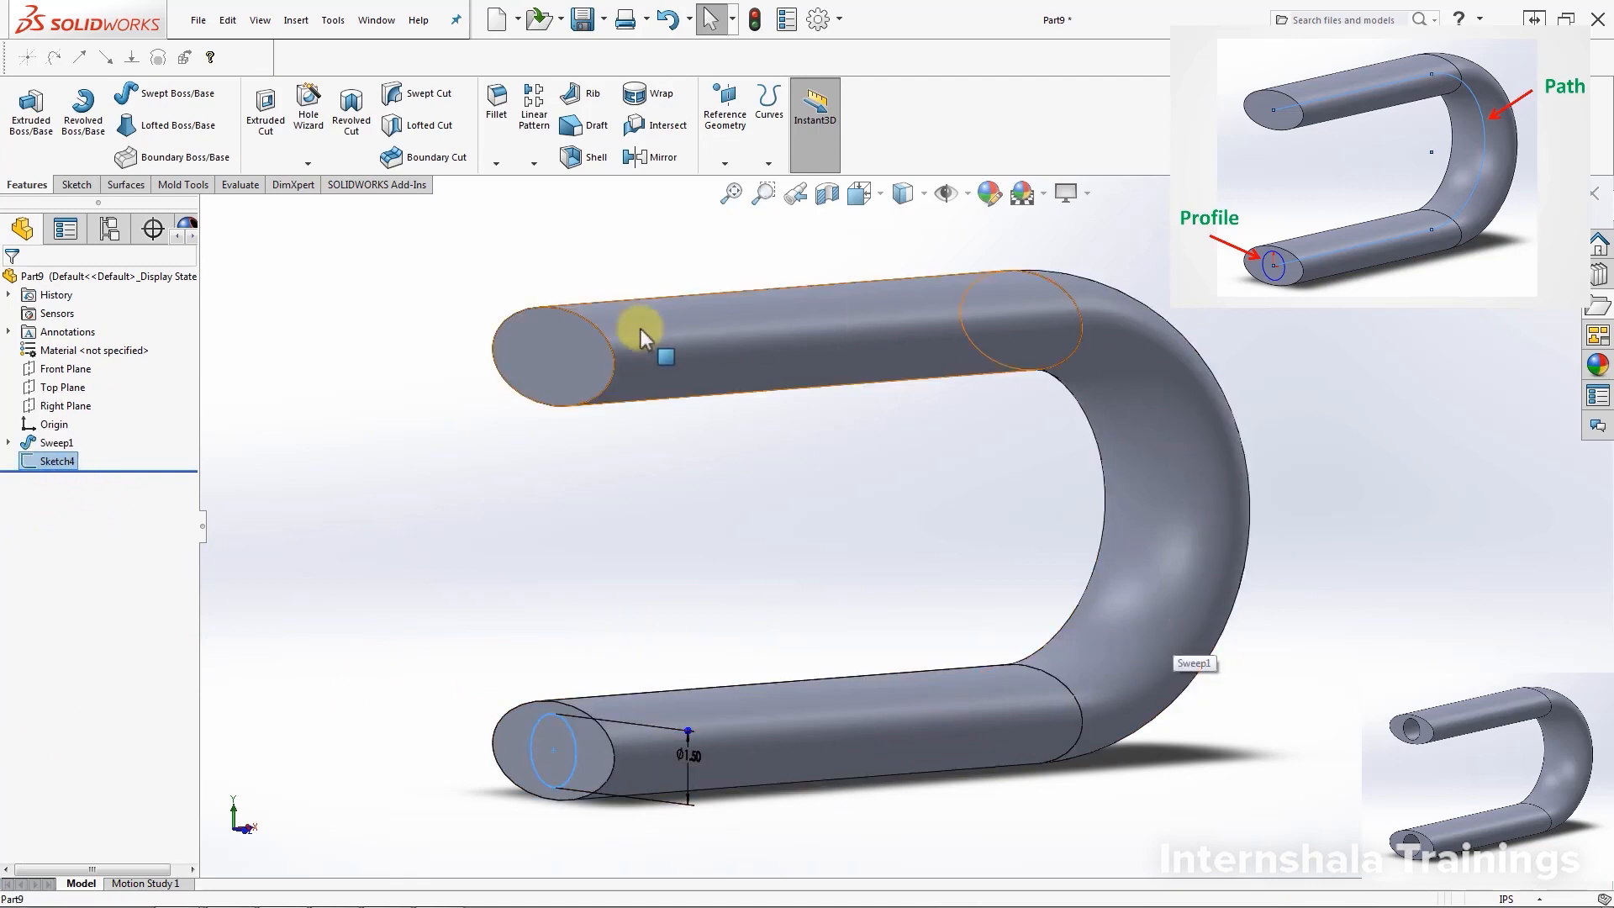
{"action": "left_click", "coordinate": [618, 631]}
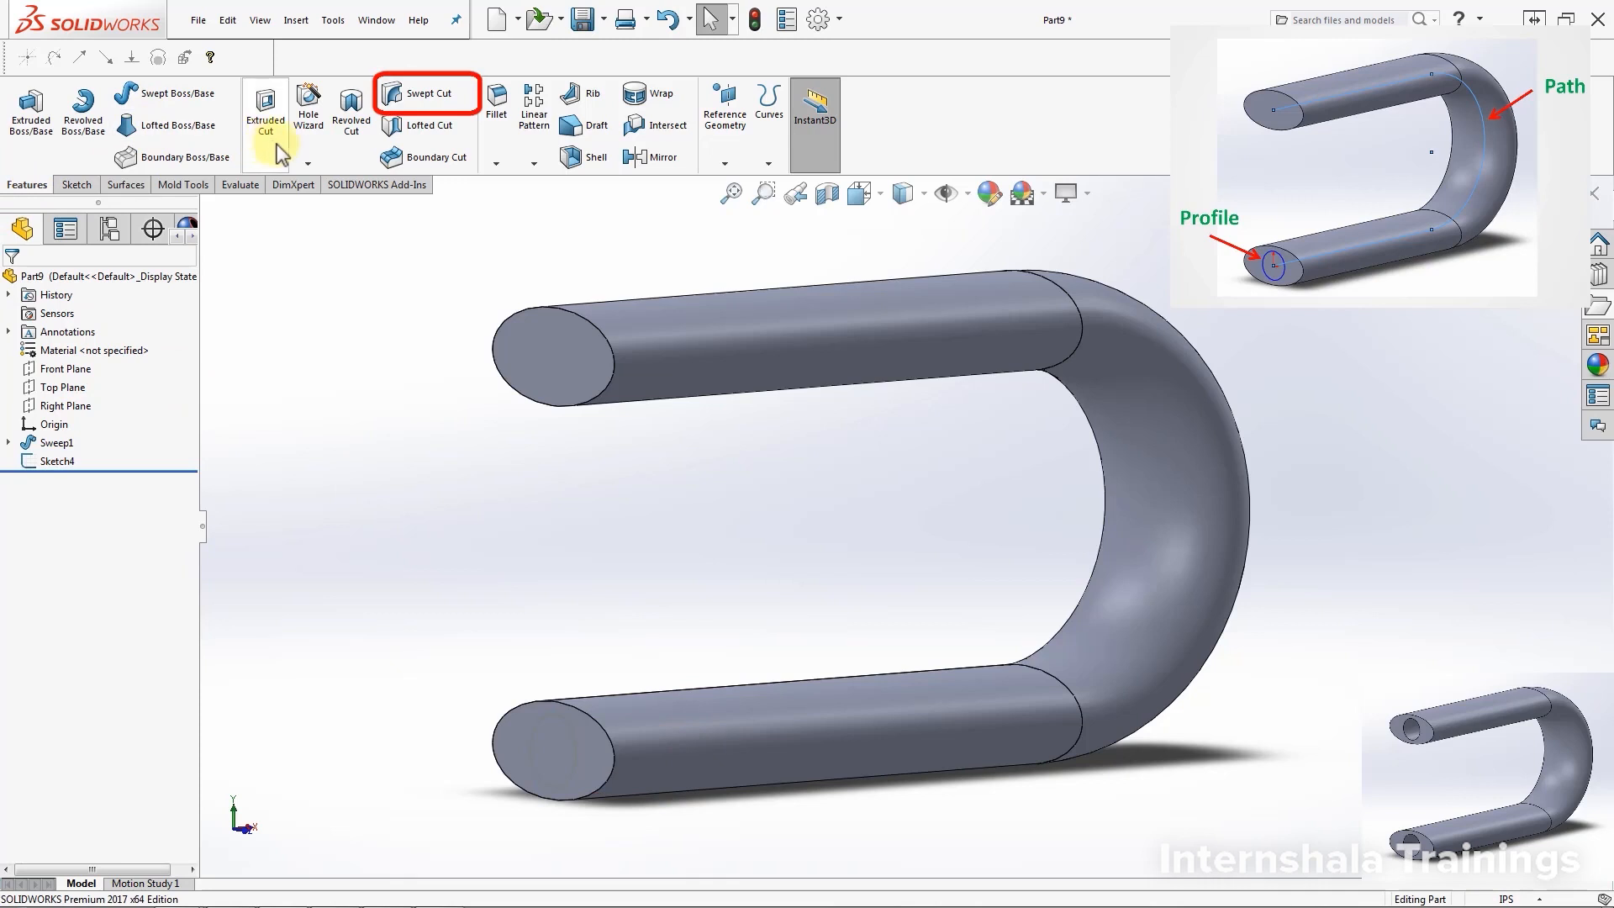
{"action": "left_click", "coordinate": [423, 109]}
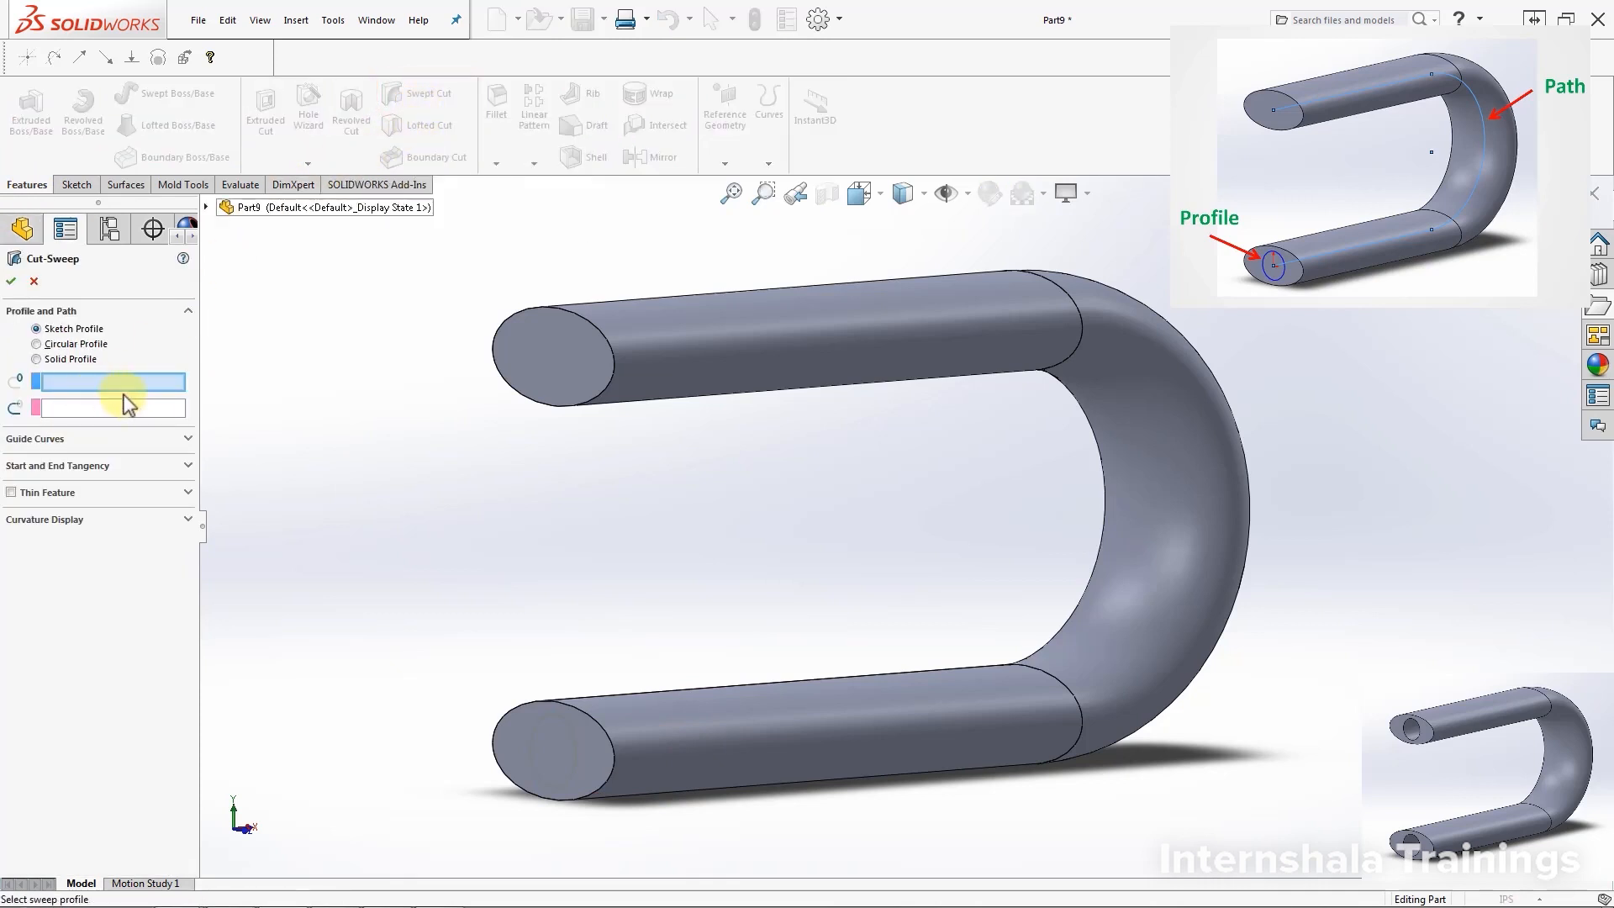
{"action": "left_click", "coordinate": [578, 758]}
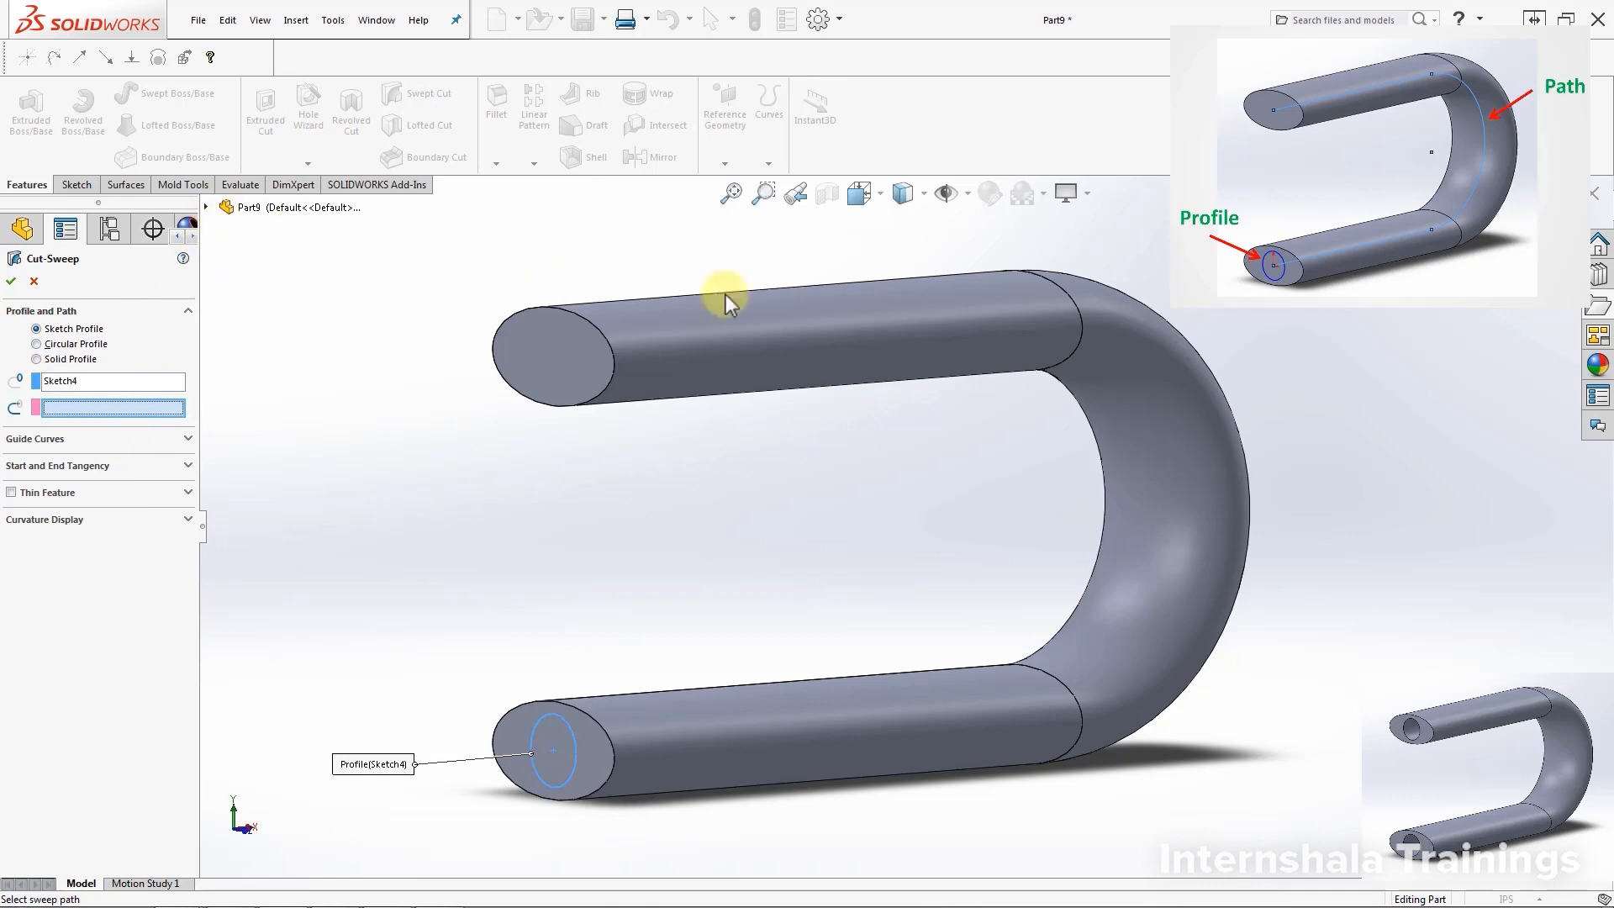
{"action": "left_click", "coordinate": [205, 206]}
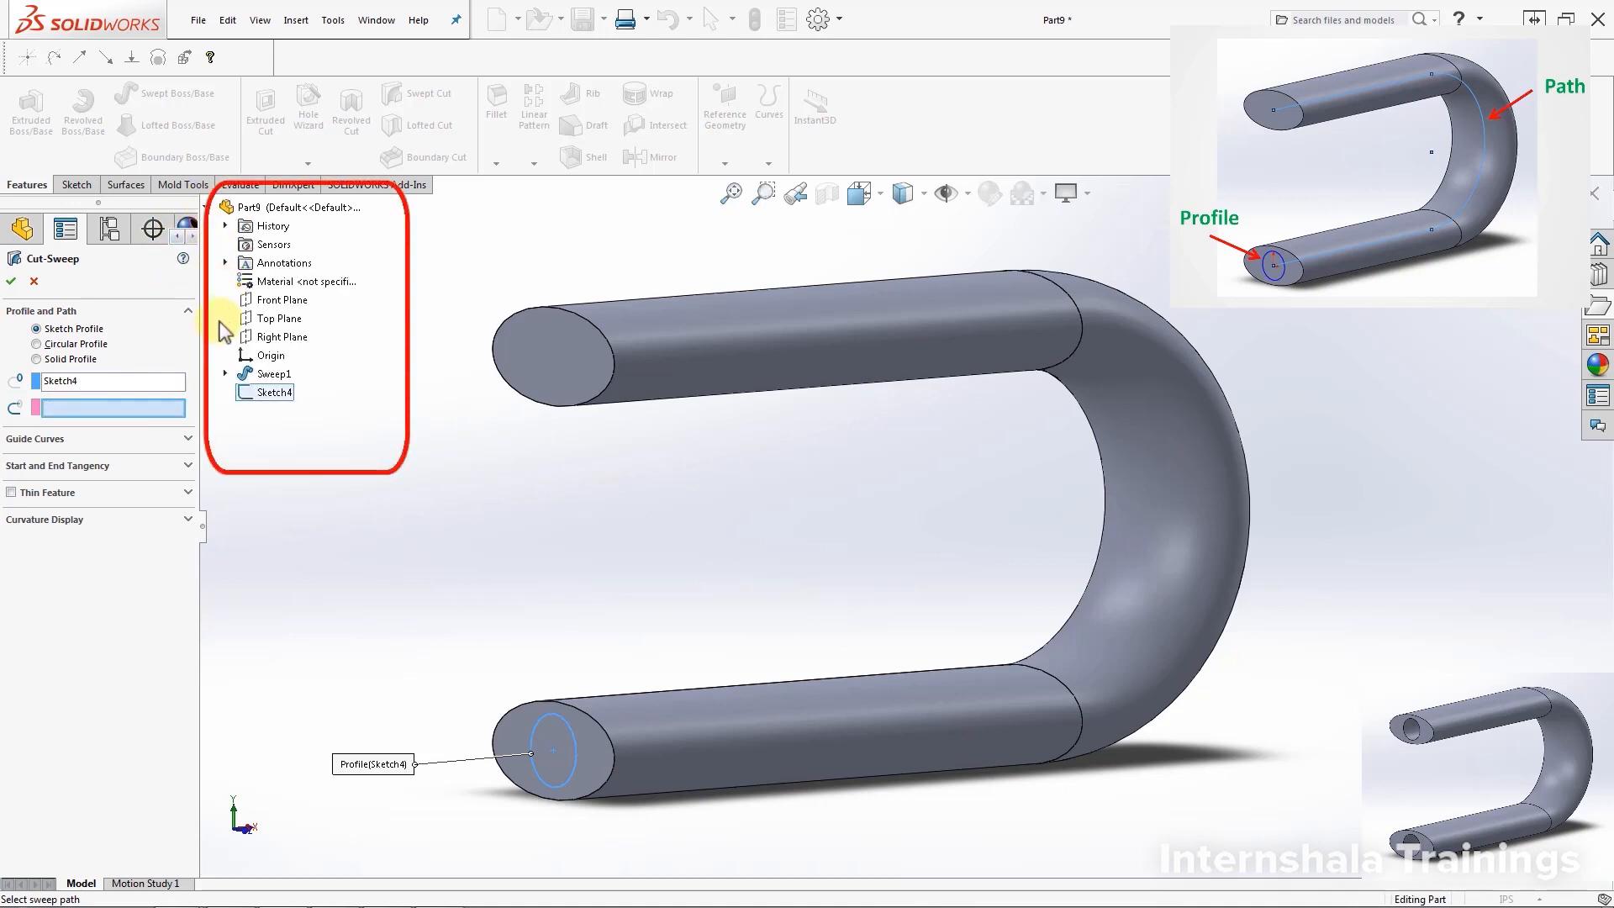
{"action": "left_click", "coordinate": [225, 374]}
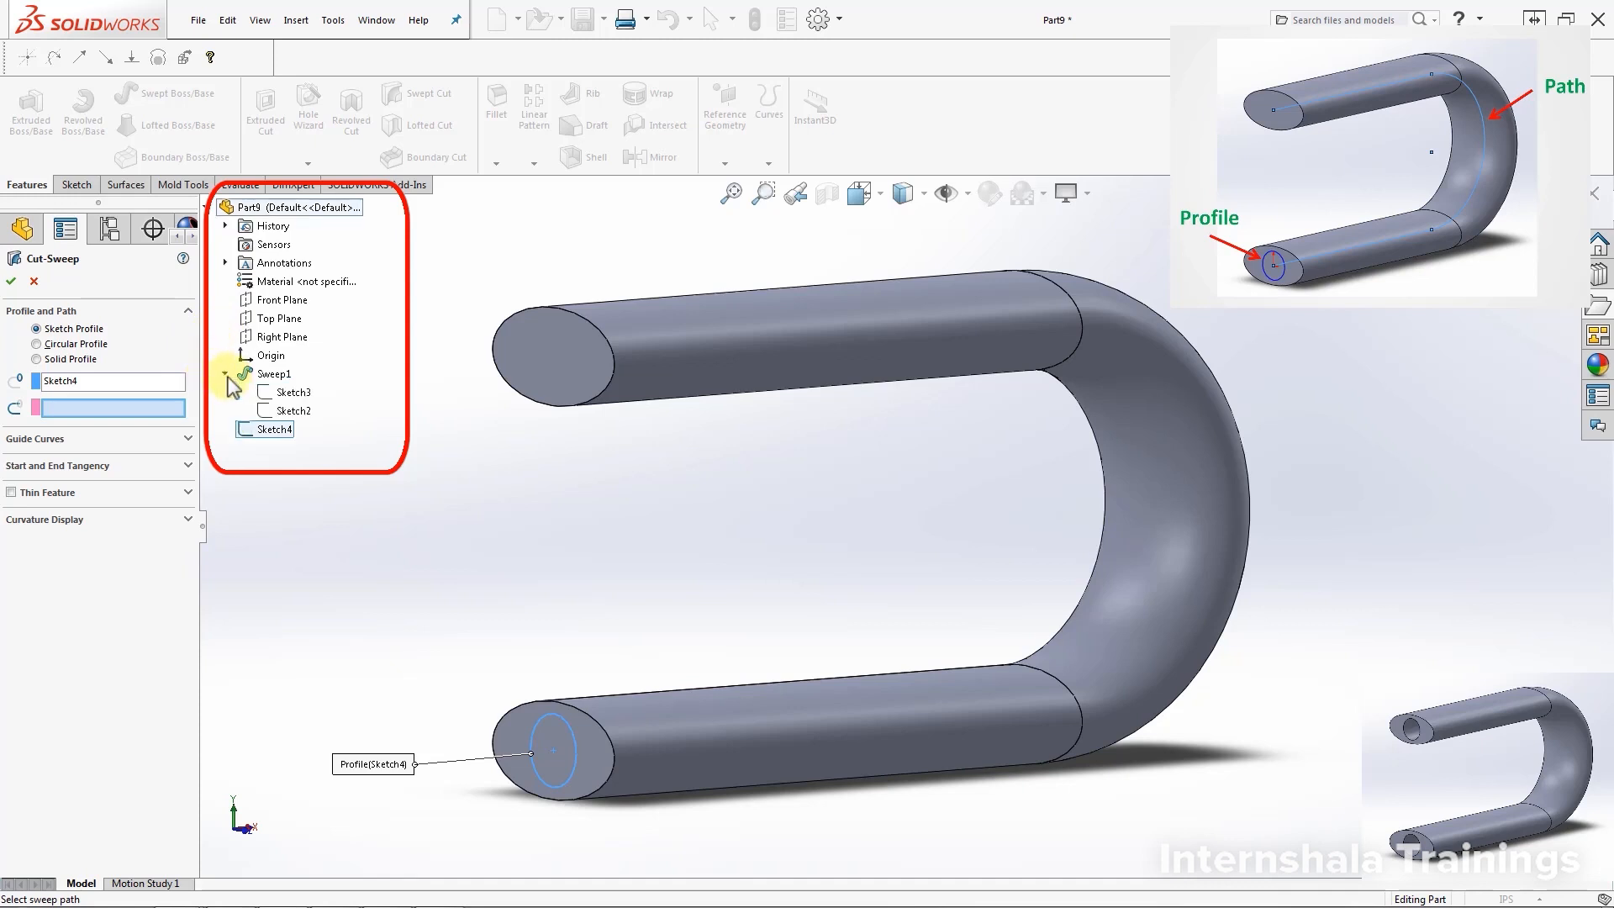
{"action": "left_click", "coordinate": [294, 411]}
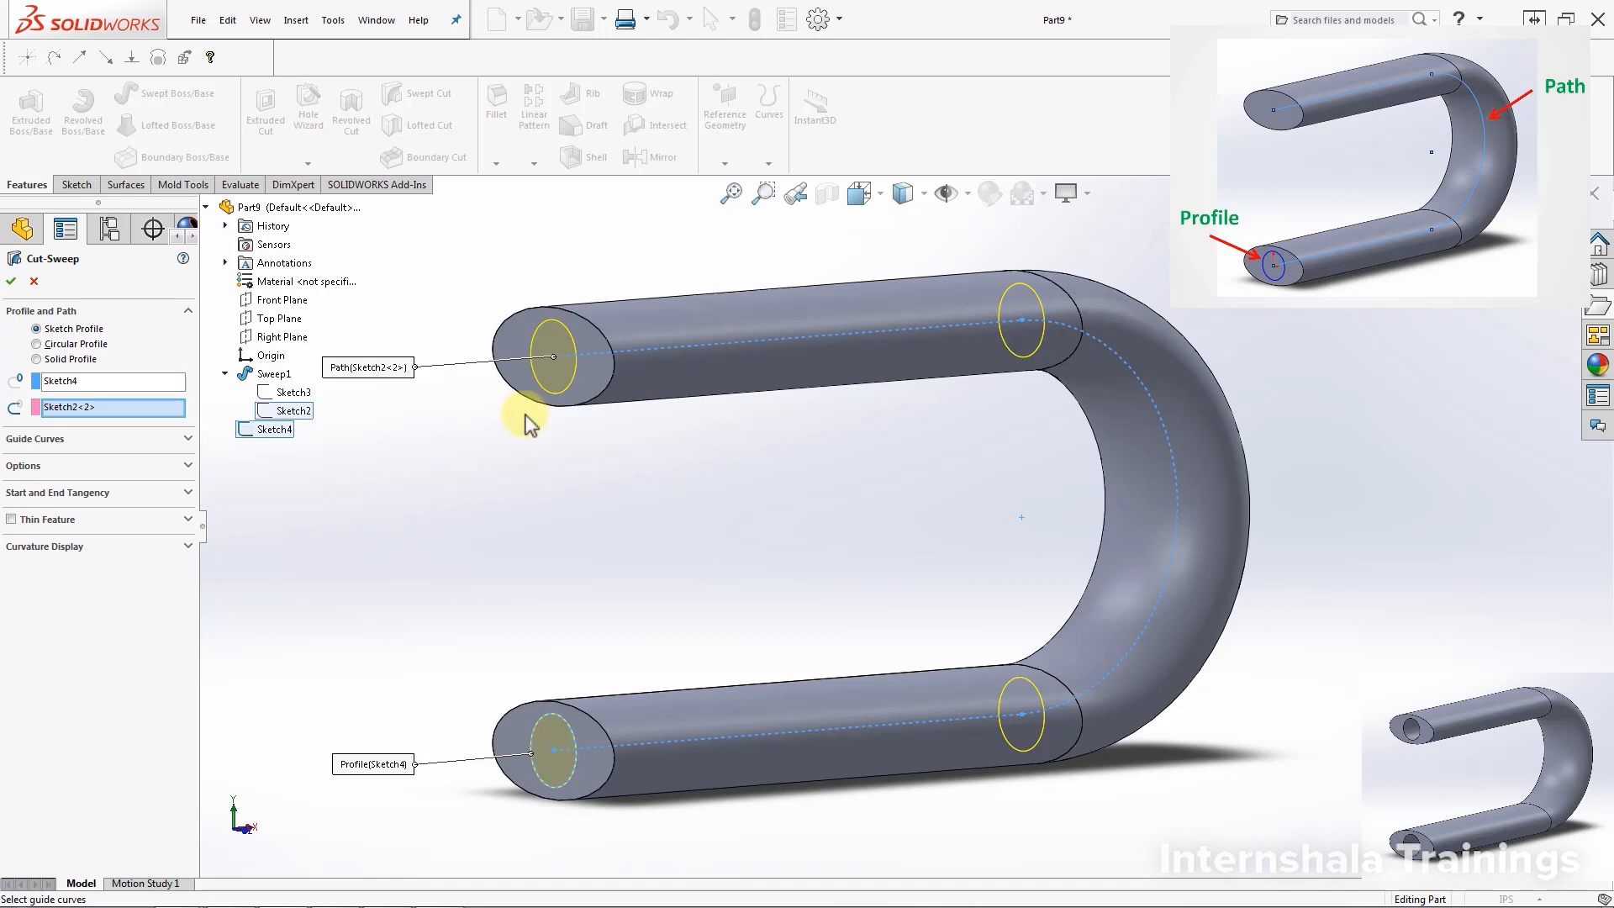
{"action": "left_click", "coordinate": [14, 286]}
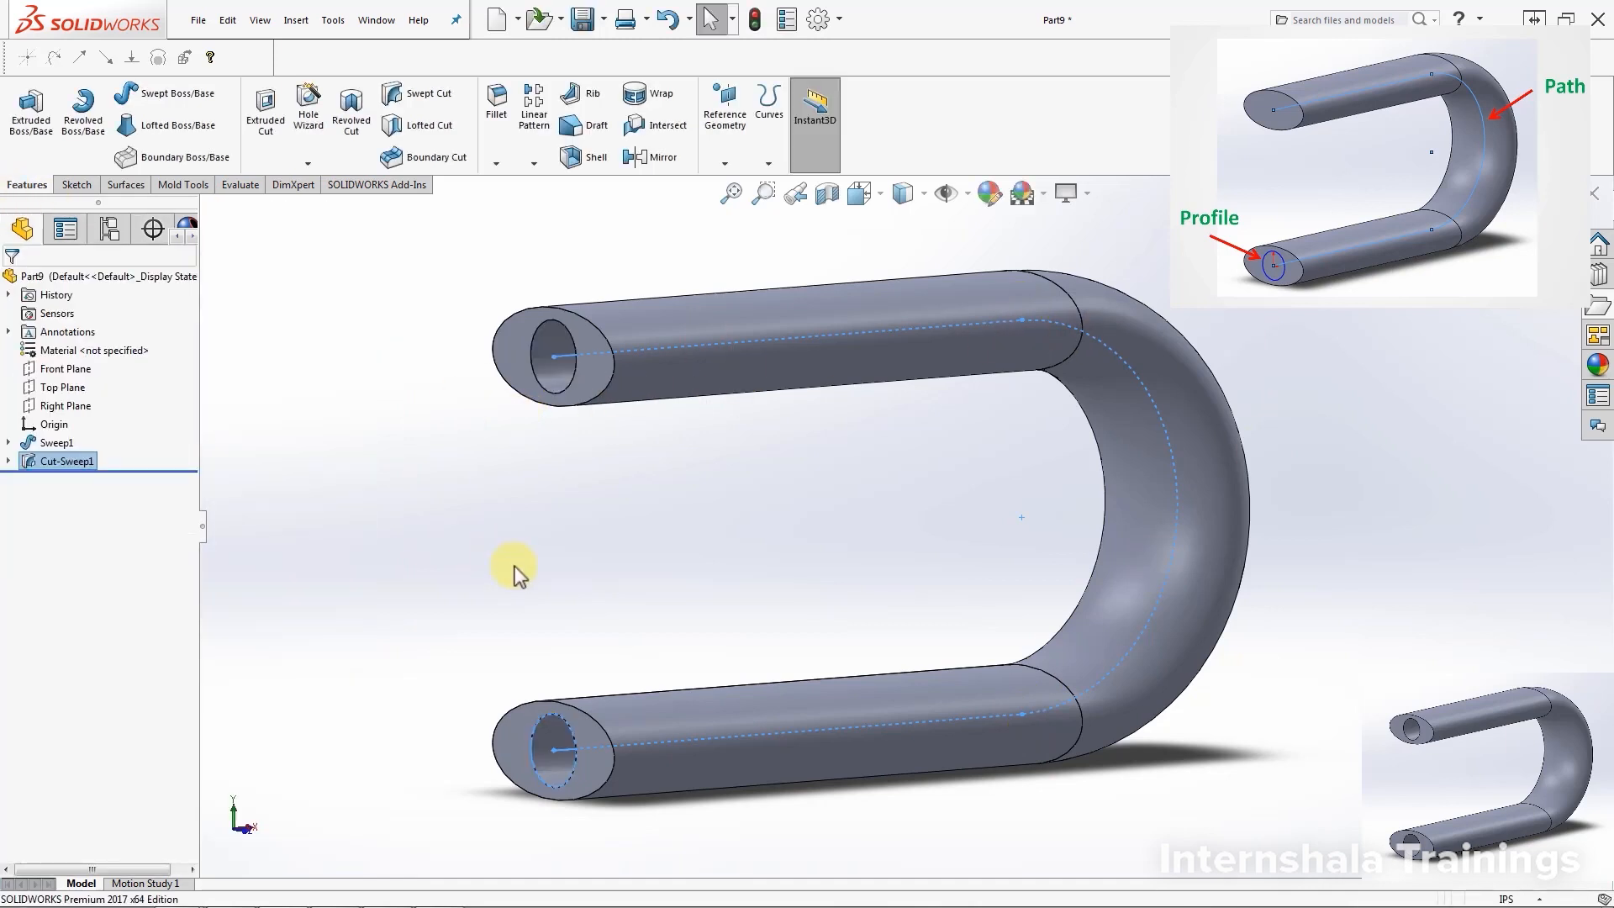
{"action": "left_click", "coordinate": [515, 566]}
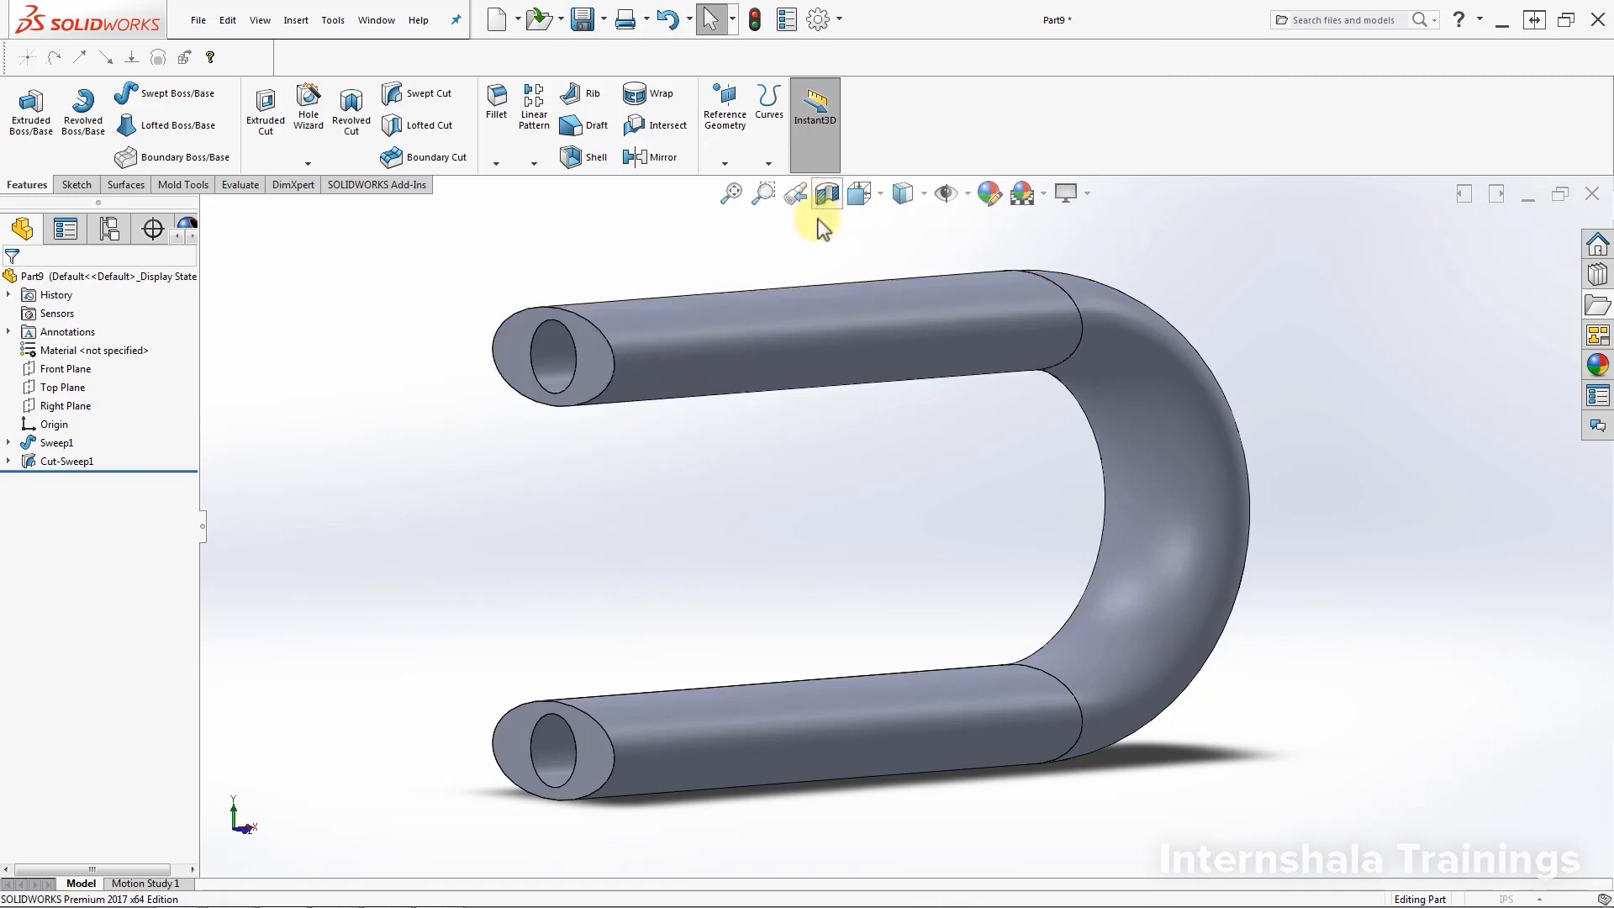
Apply a planar section view through the Front Plane and inspect the hollow interior of the U-shaped part from an angle
{"action": "left_click", "coordinate": [827, 194]}
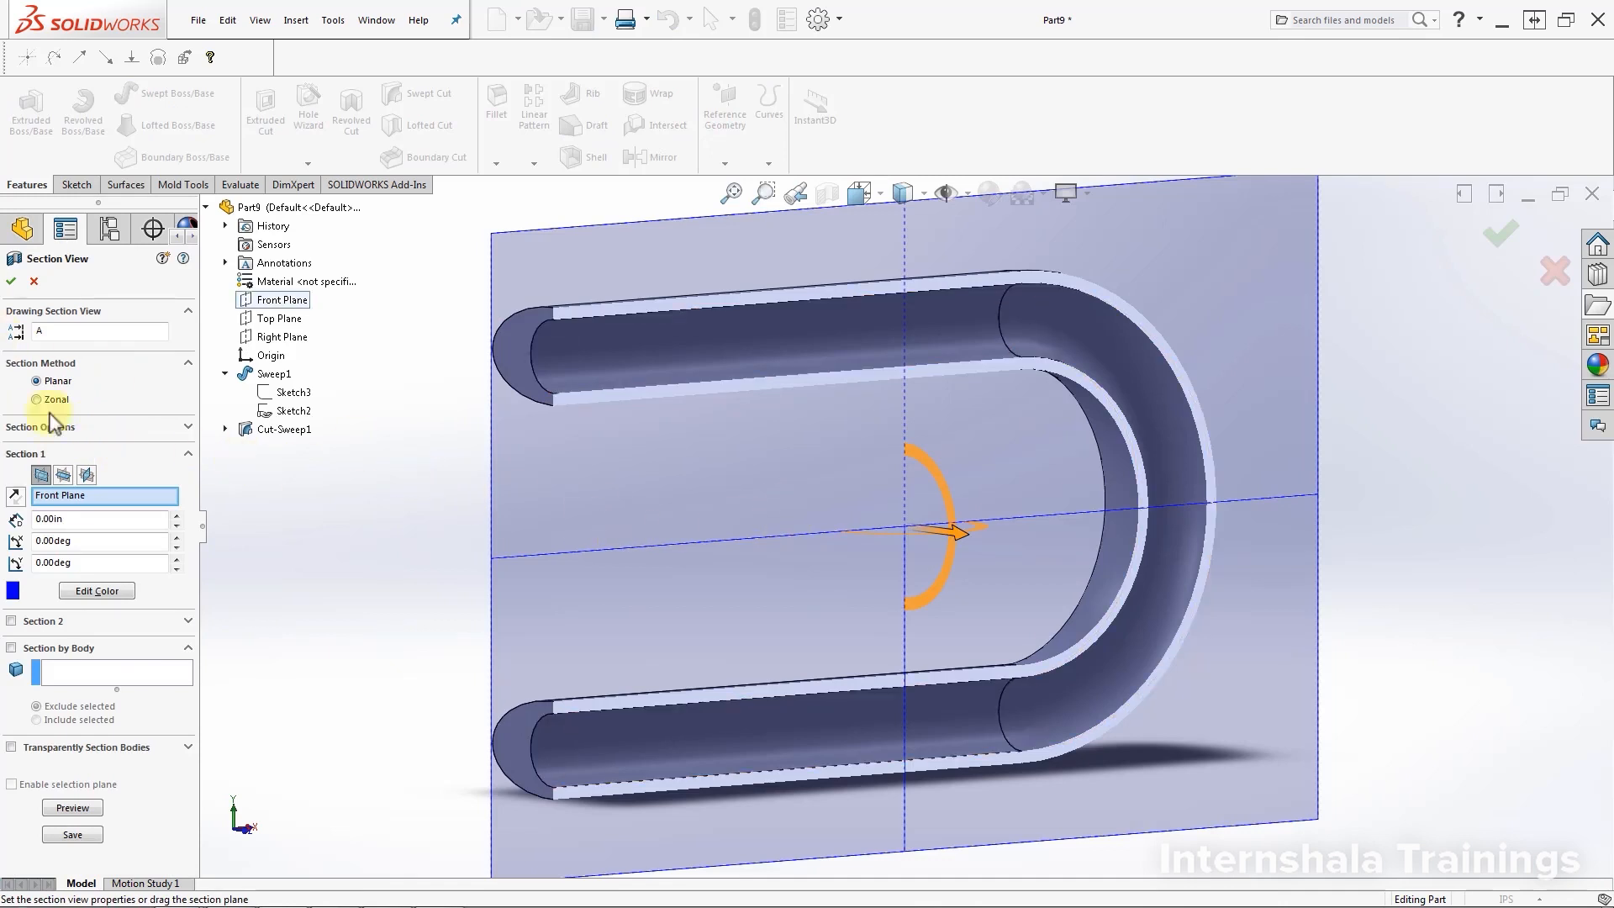
{"action": "left_click", "coordinate": [10, 283]}
{"action": "middle_click_drag", "start_coordinate": [1290, 587], "coordinate": [1148, 647]}
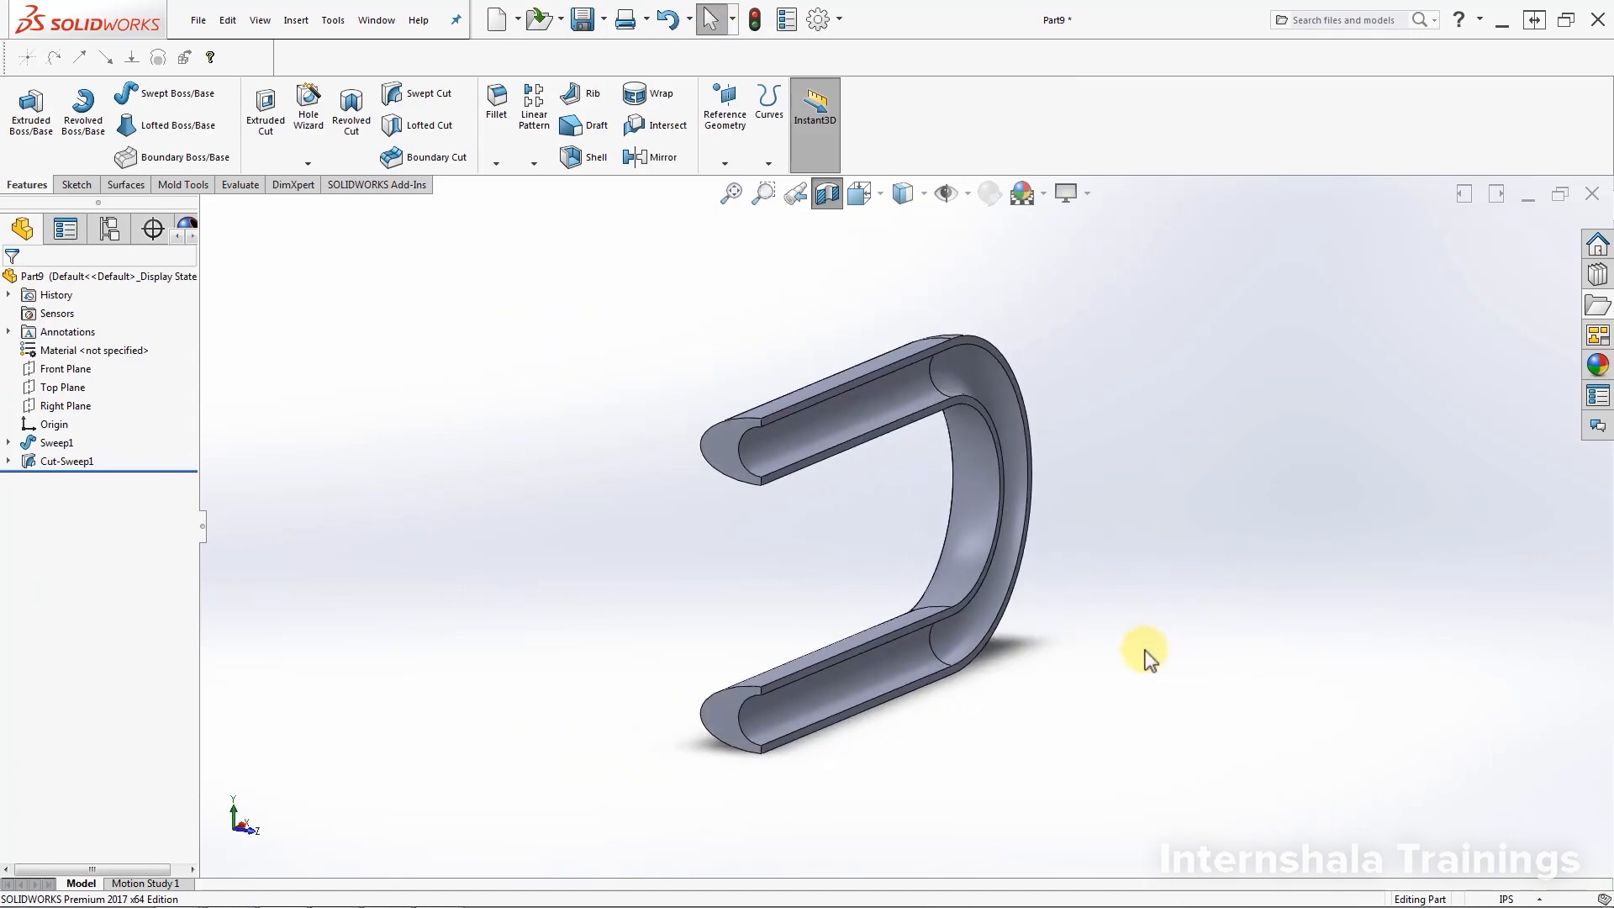